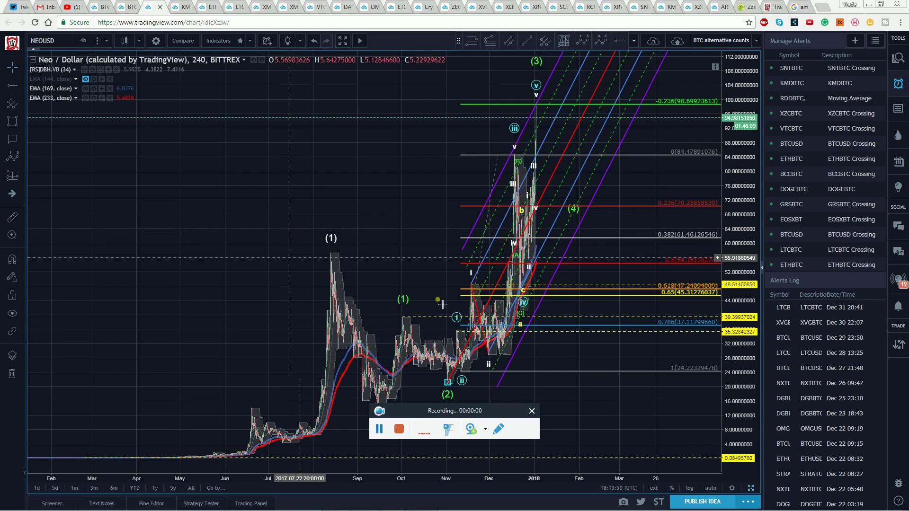
Examine the Neo / Dollar 4-hour price history from the early 2017 base through white waves (1) and (2) to the recent high.
drag(413, 411, 359, 405)
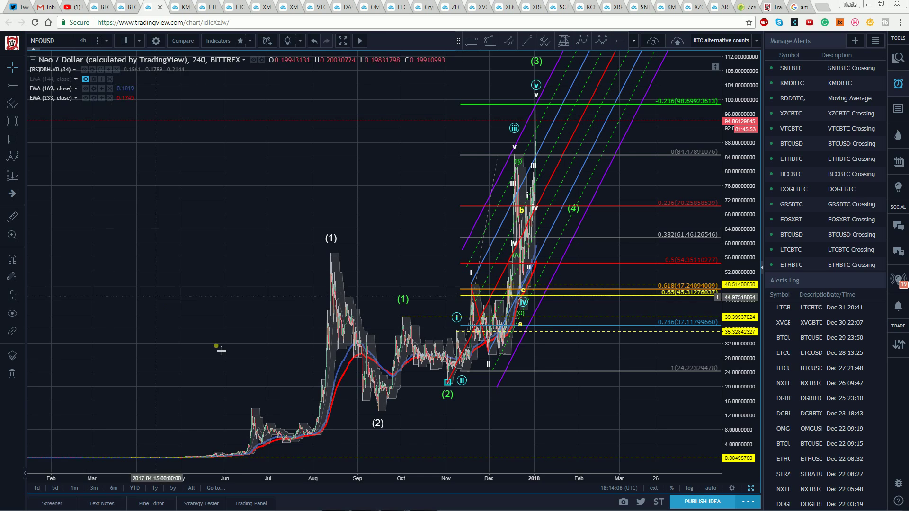
drag(353, 481, 188, 456)
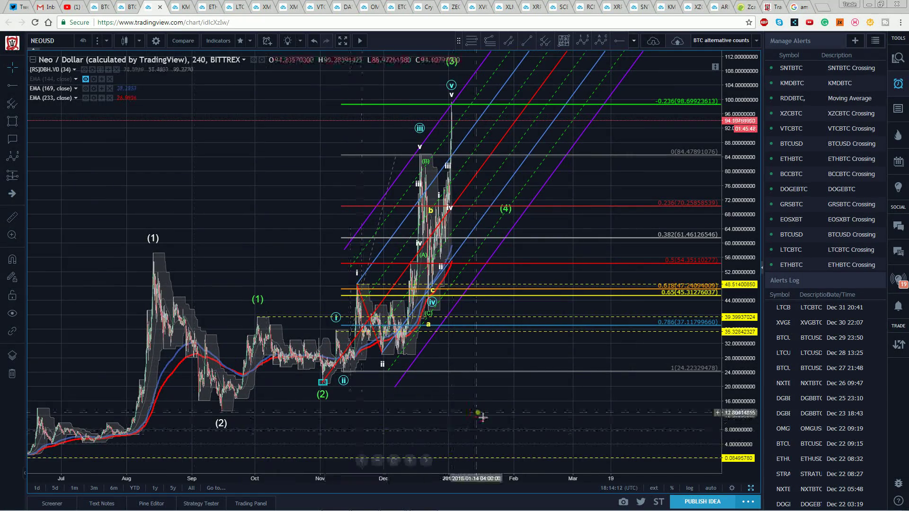
drag(483, 416, 562, 414)
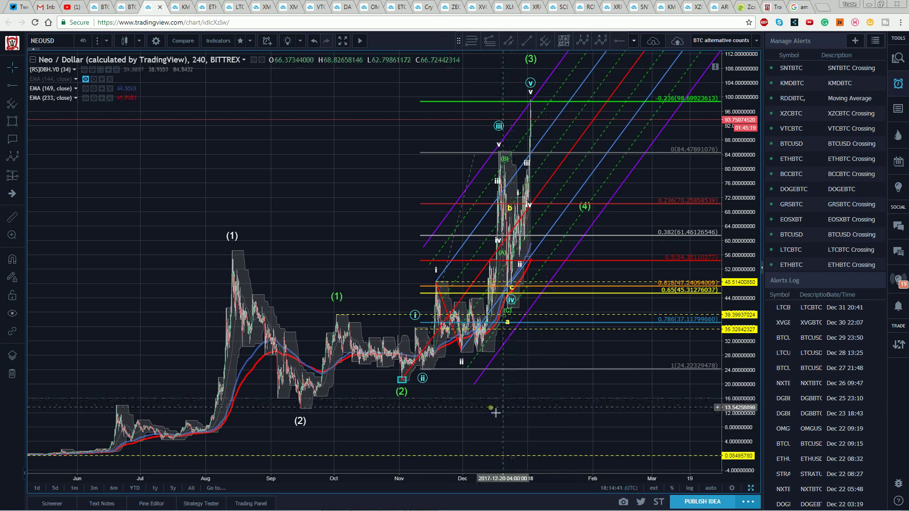
scroll(424, 446, up, 3)
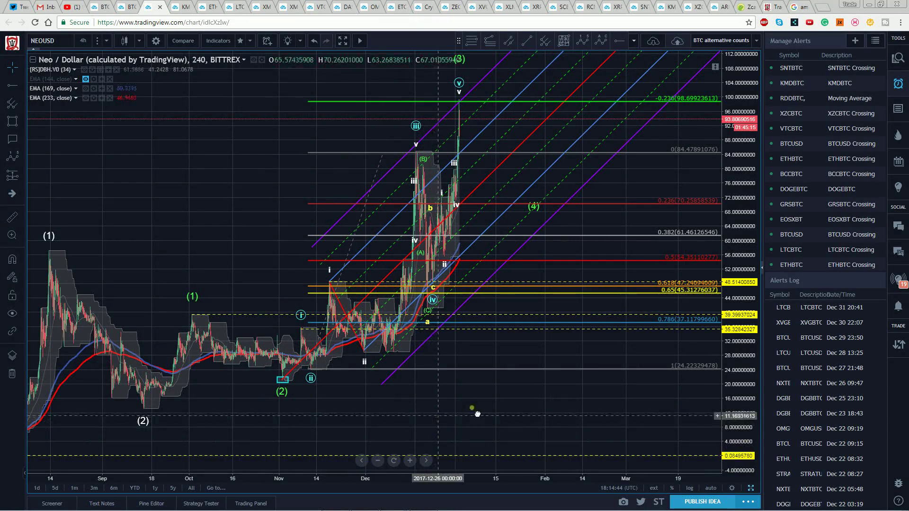
drag(471, 414, 565, 425)
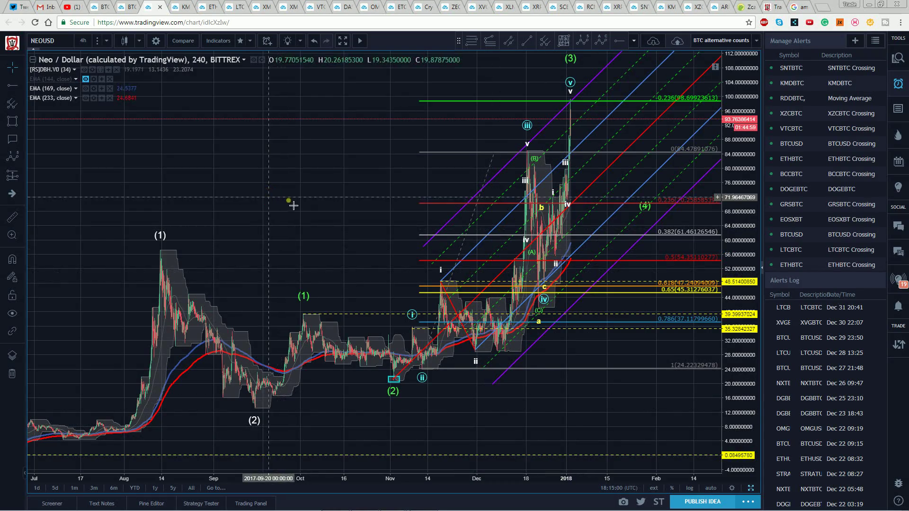
drag(306, 203, 519, 186)
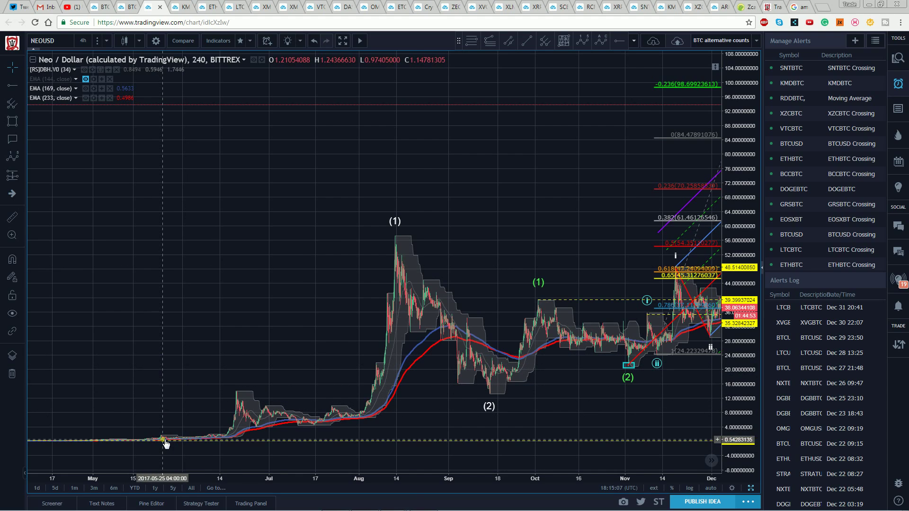
drag(233, 345, 349, 354)
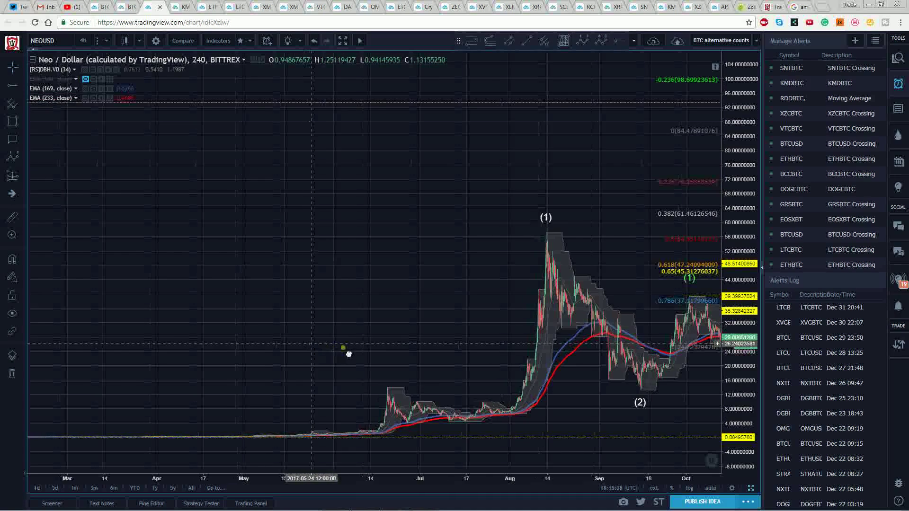
Draw a Fibonacci retracement from the June 2017 base at about 0.048 to the white wave (1) top at about 57.17.
click(712, 488)
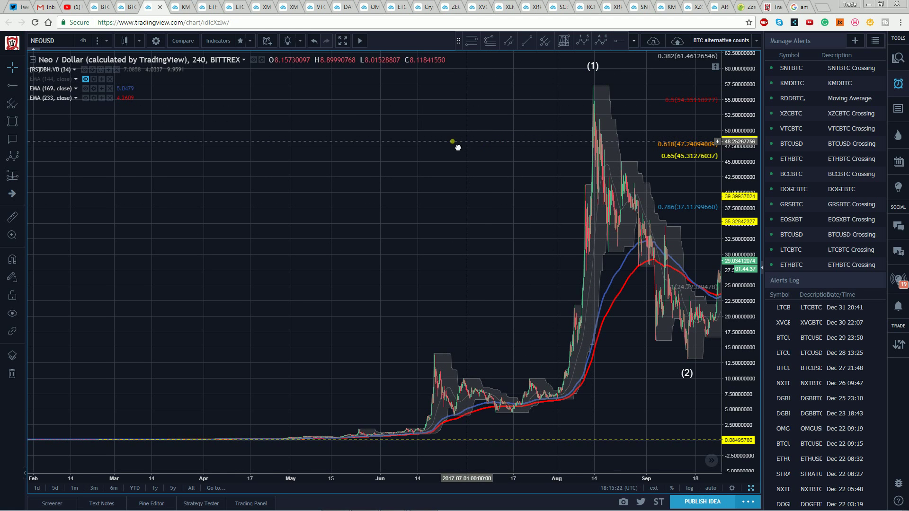
drag(458, 147, 415, 146)
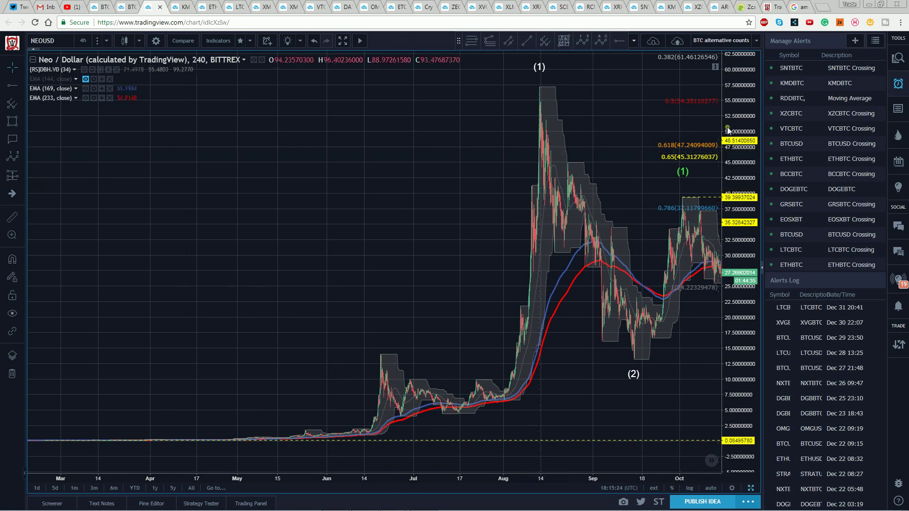
drag(379, 160, 359, 193)
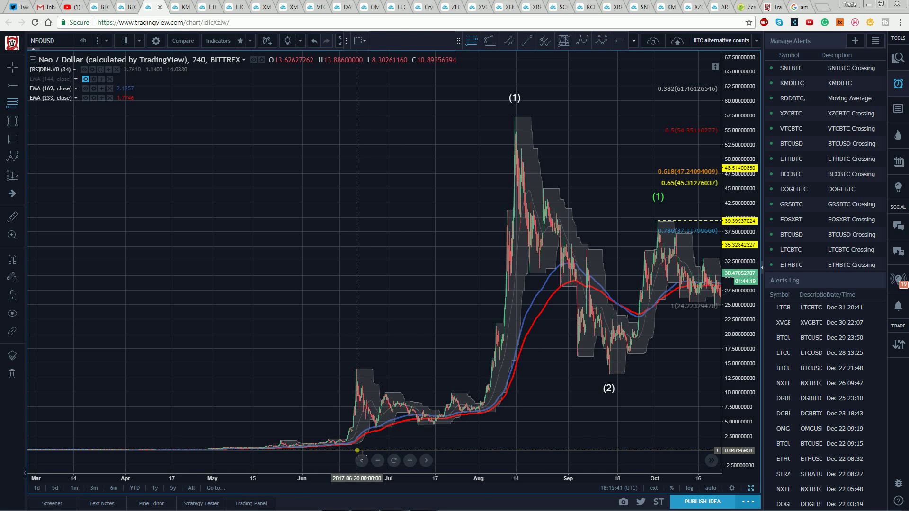
drag(361, 454, 516, 122)
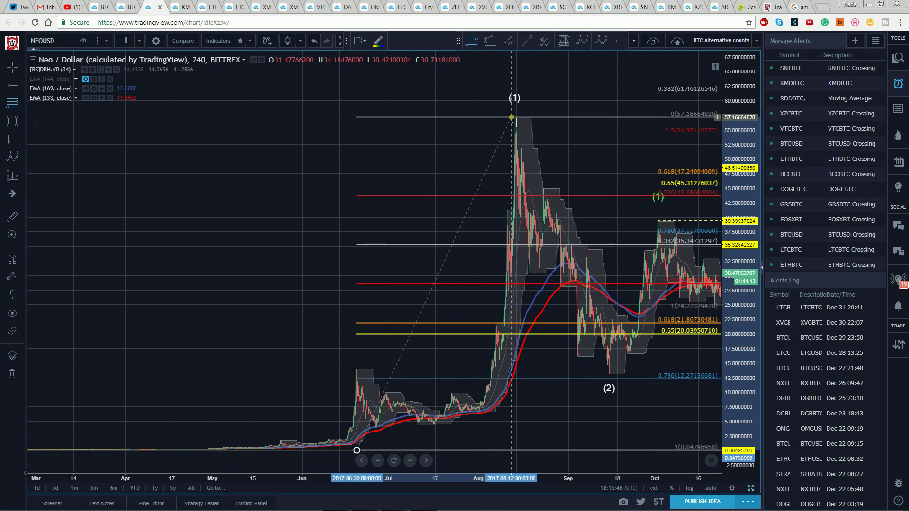
click(516, 123)
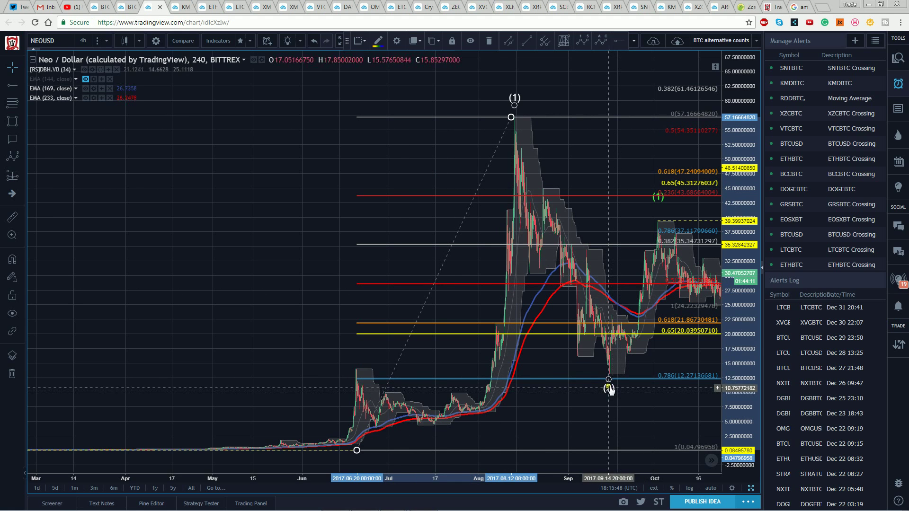
Nudge the white wave (2) label up to about 12.5, just under the September 2017 low.
drag(612, 389, 614, 383)
click(299, 300)
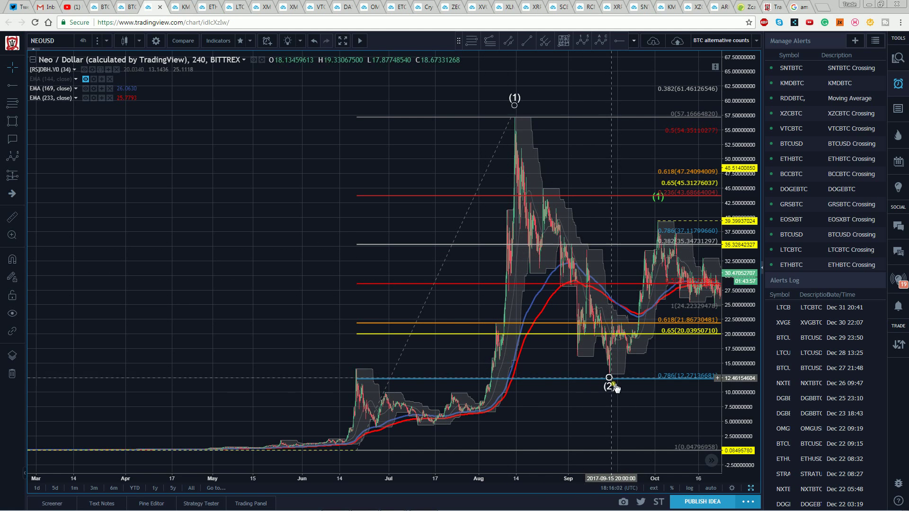
Compare the white wave (2) low and the green wave (2) low with the new retracement levels.
drag(331, 229, 296, 223)
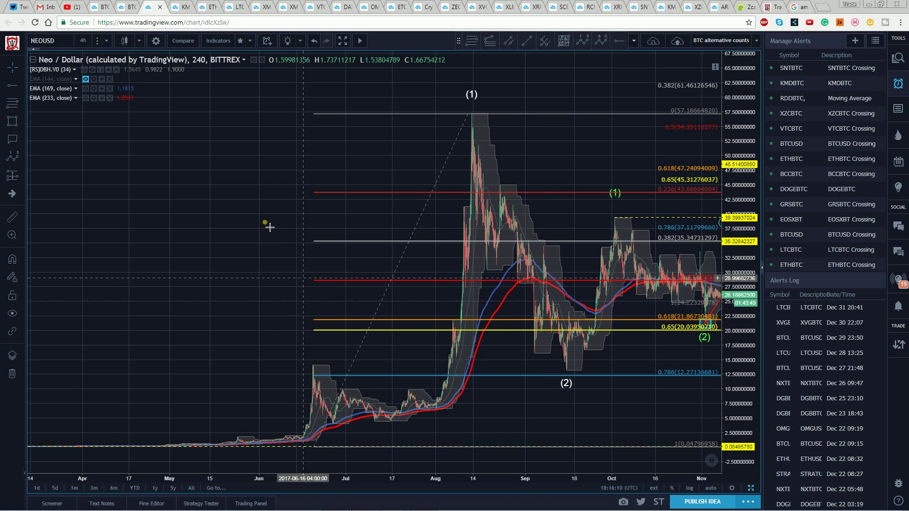
drag(263, 221, 257, 233)
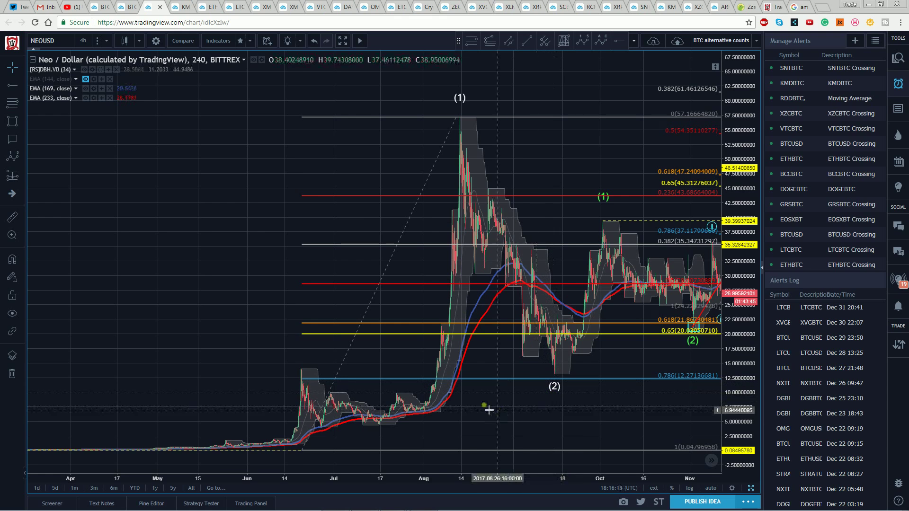
drag(232, 204, 199, 209)
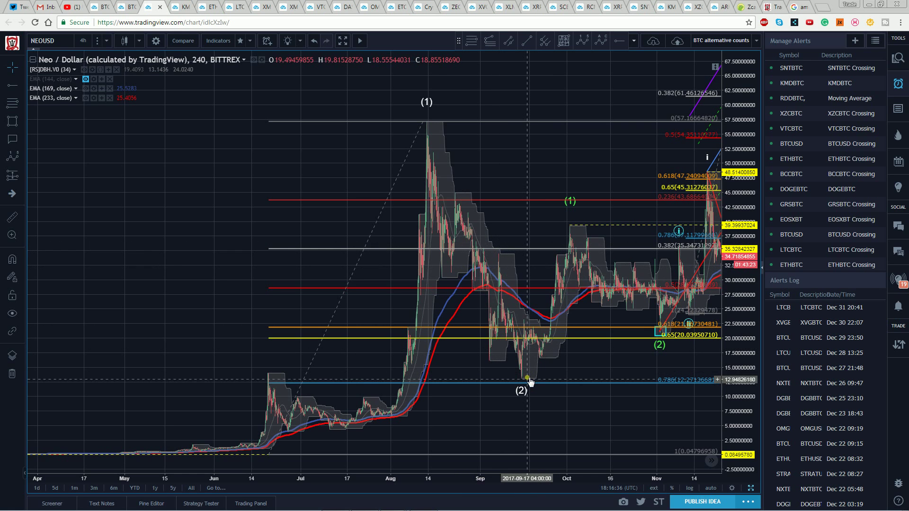
click(521, 390)
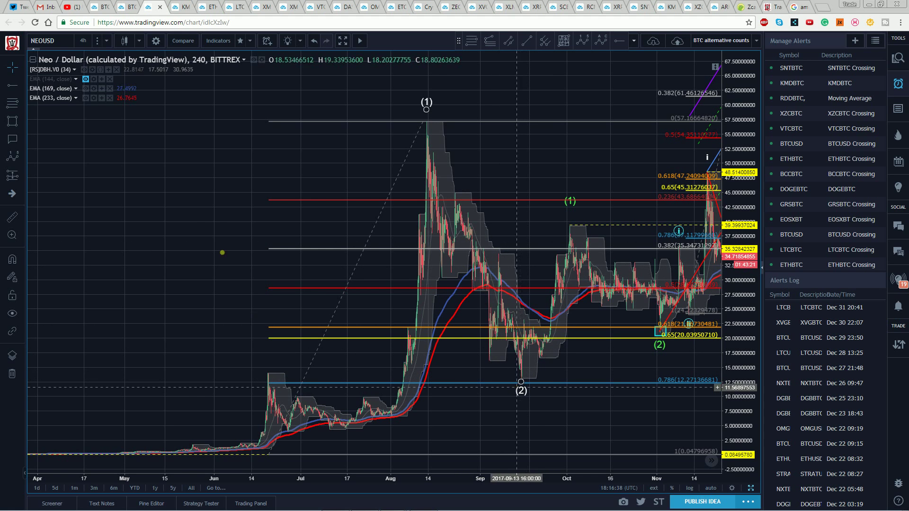
click(233, 228)
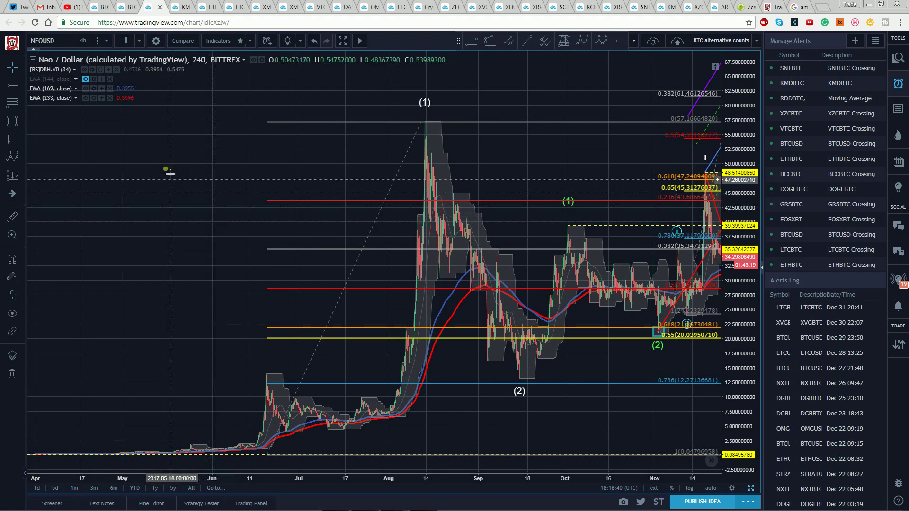
drag(266, 157, 251, 166)
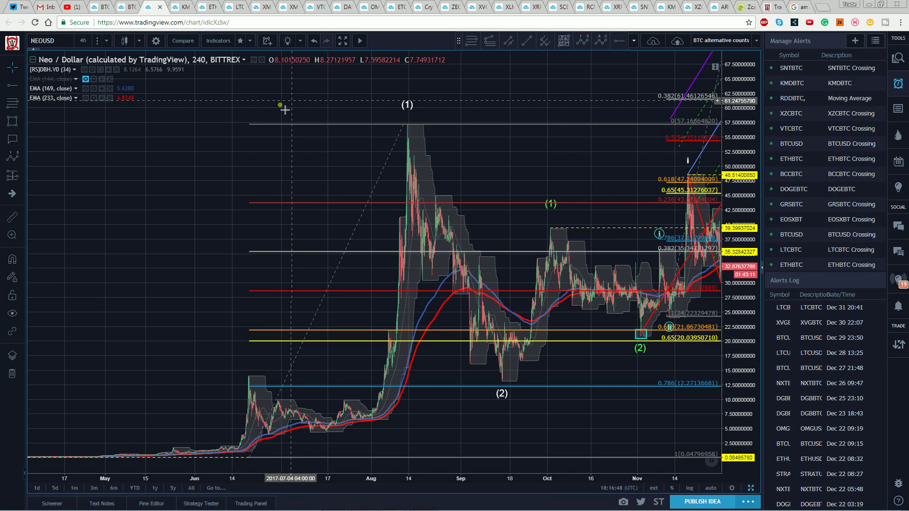
drag(284, 109, 248, 114)
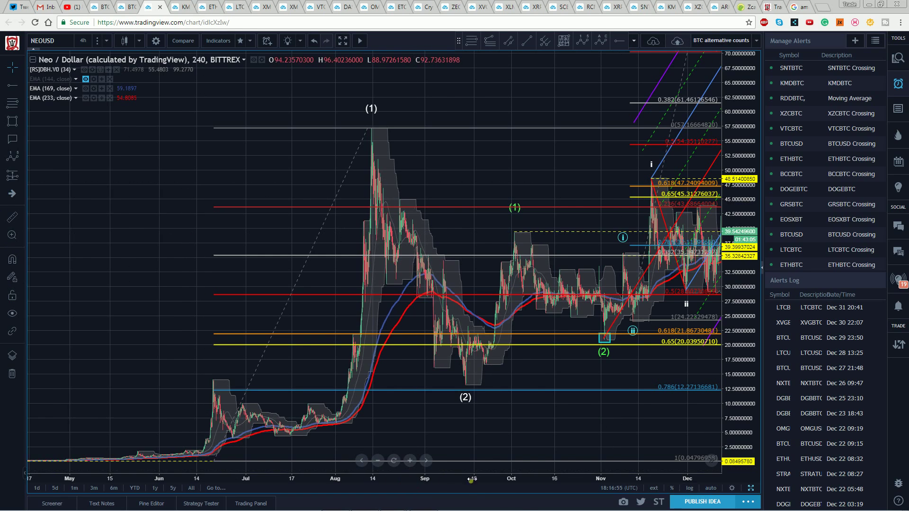
Examine the projection levels above the white wave (1) top against the recent high and the upward channel.
drag(412, 482, 567, 480)
drag(251, 259, 75, 259)
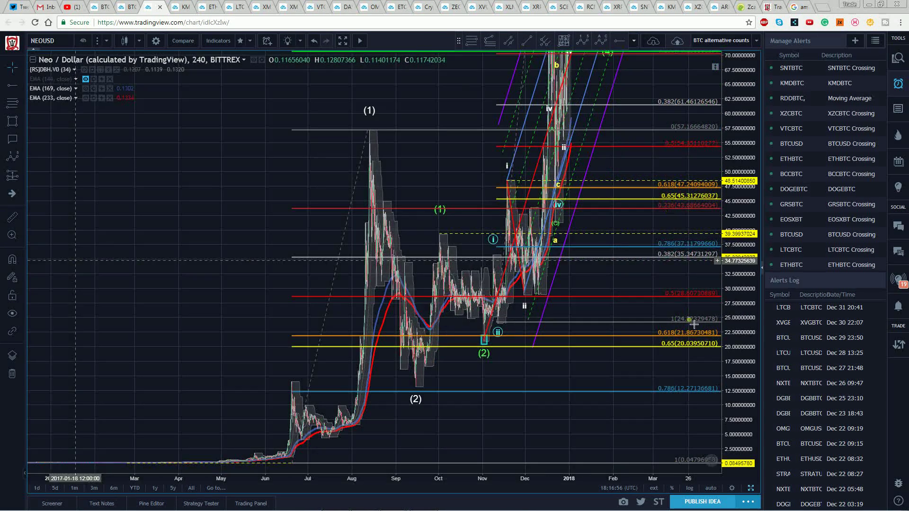
click(710, 489)
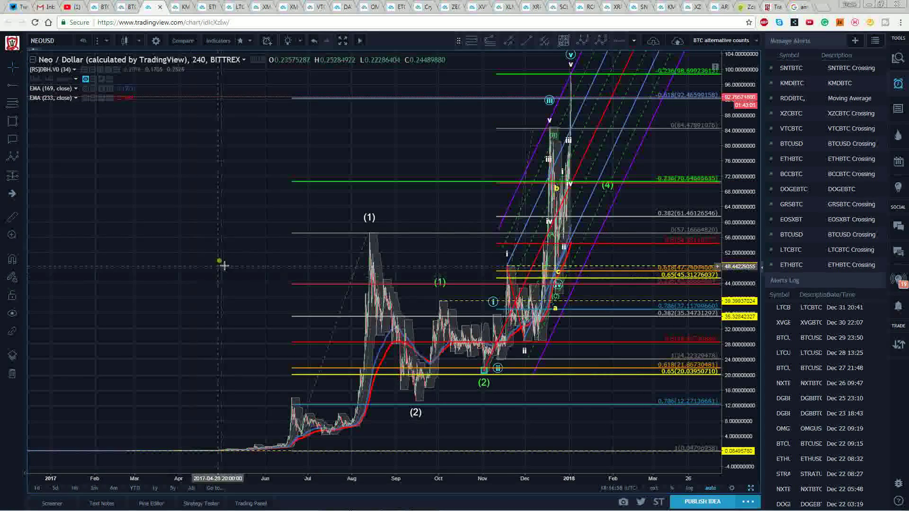
drag(215, 265, 155, 278)
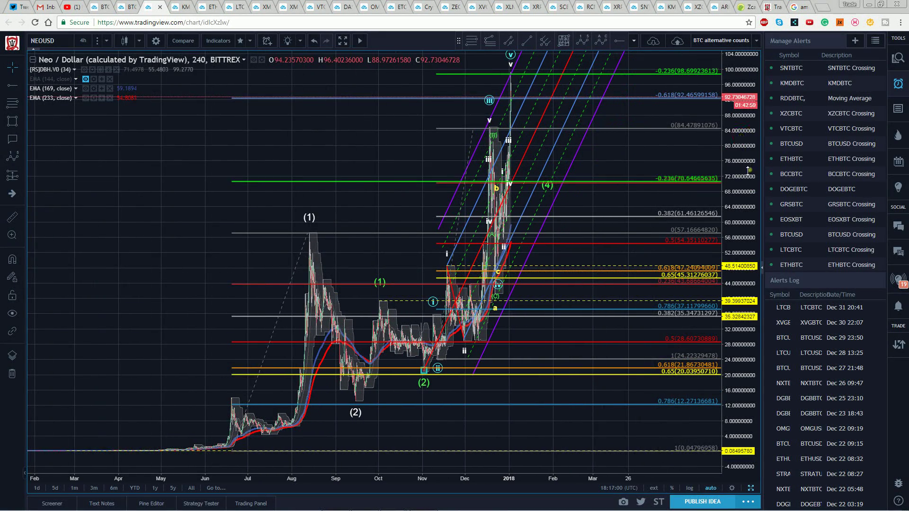
drag(748, 170, 752, 195)
drag(165, 187, 176, 255)
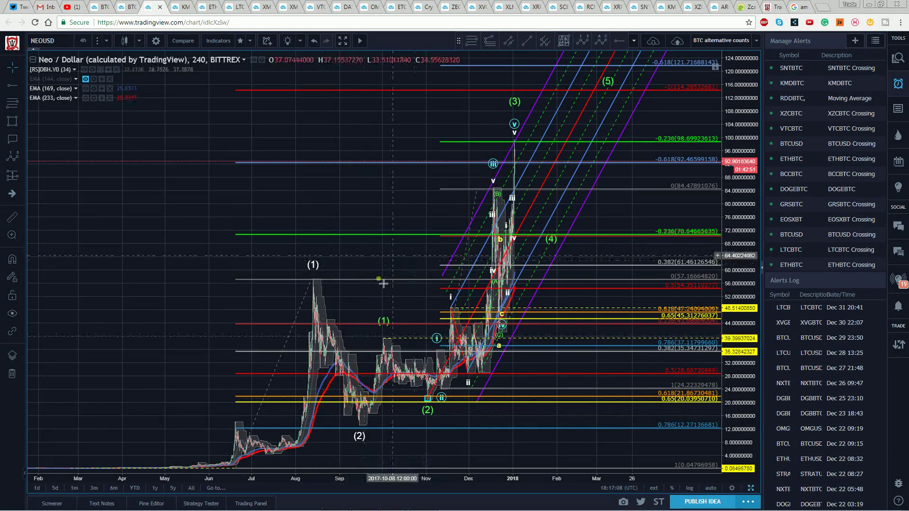
drag(742, 131, 744, 223)
Move the white wave (3) label to about 135.8 in mid-March 2018.
click(683, 78)
drag(685, 79, 646, 74)
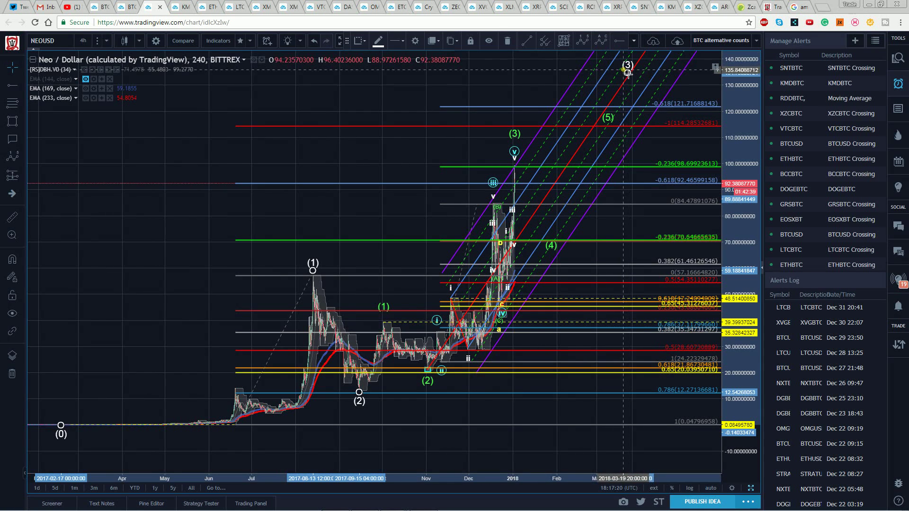
click(431, 91)
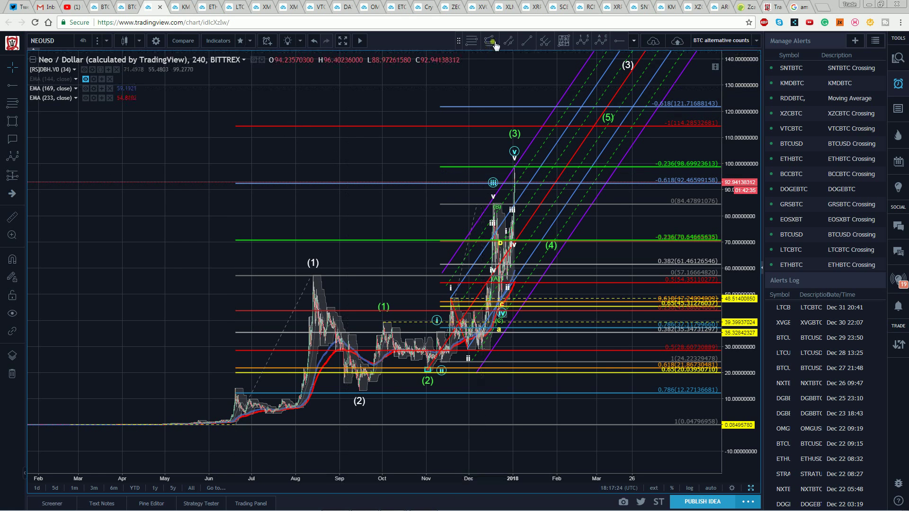
Draw a trend-based Fibonacci extension from the May 2017 base to the wave (1) top near 57.48 and the wave (2) low level near 12.96.
click(193, 424)
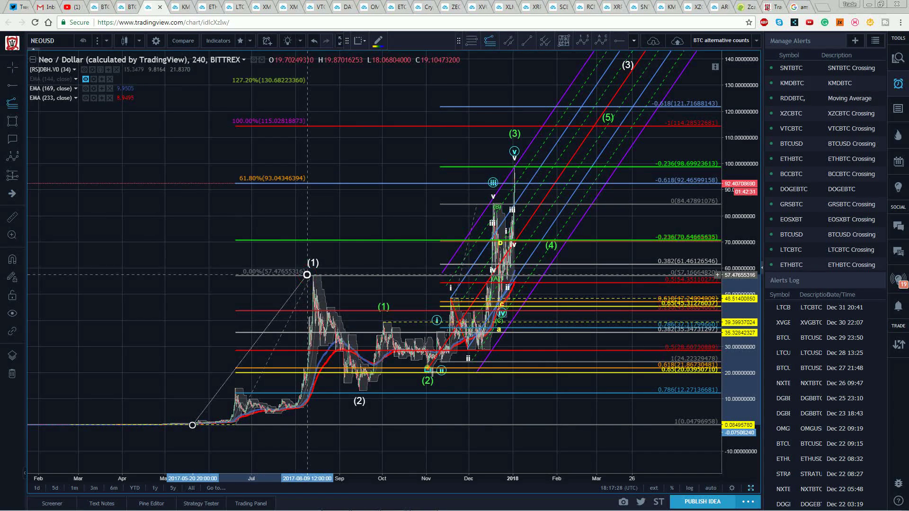
click(307, 275)
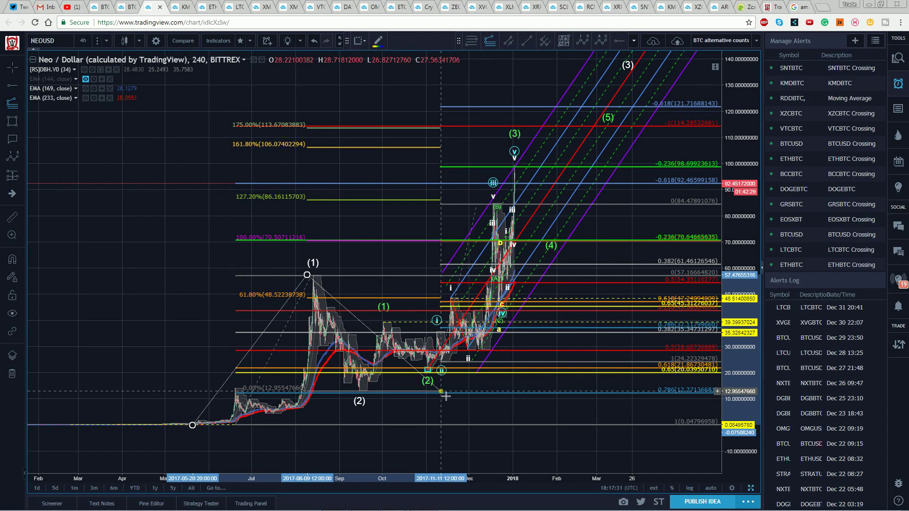
click(441, 391)
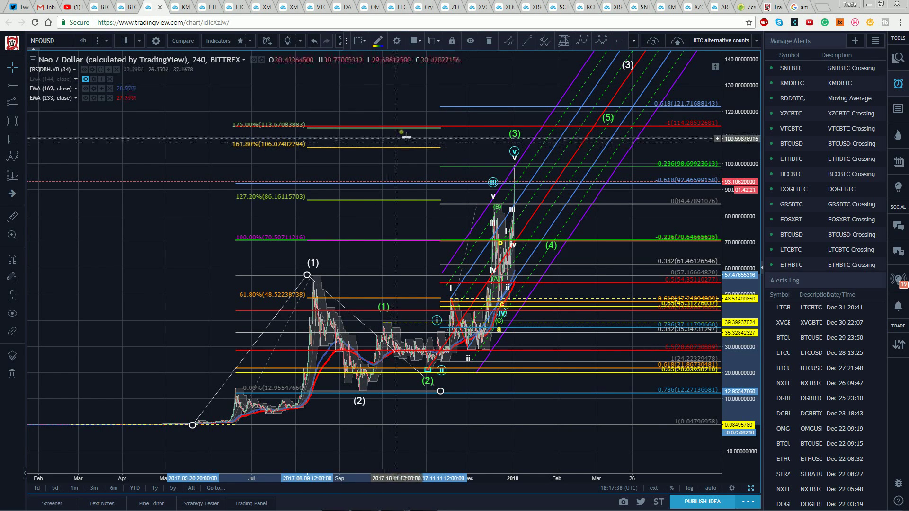
click(426, 91)
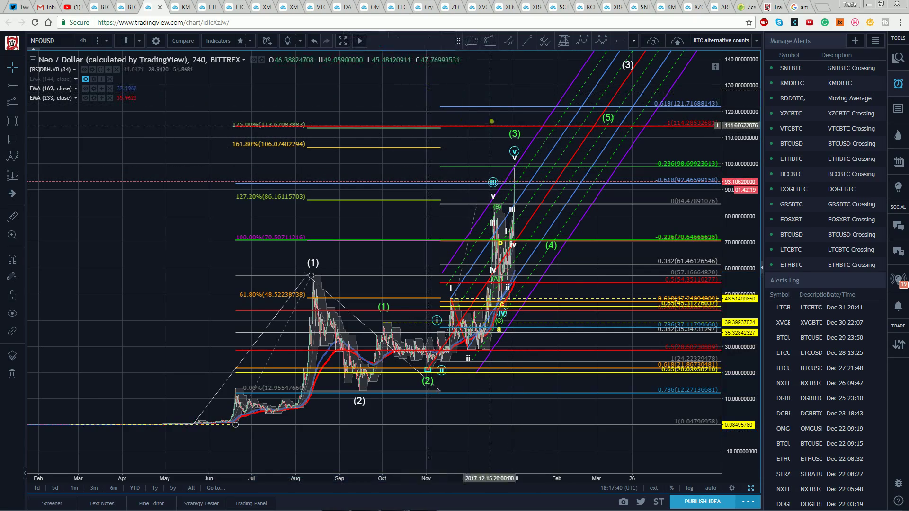
Move the white wave (3) label to the 261.80% extension at about 163, and the green wave (5) label to about 123 in early March 2018.
drag(738, 118, 738, 173)
drag(337, 120, 306, 161)
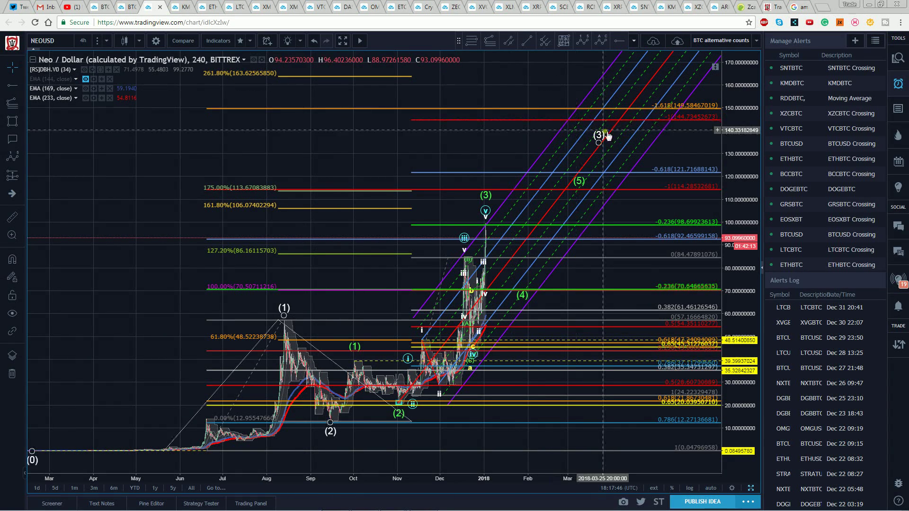
drag(600, 135, 601, 113)
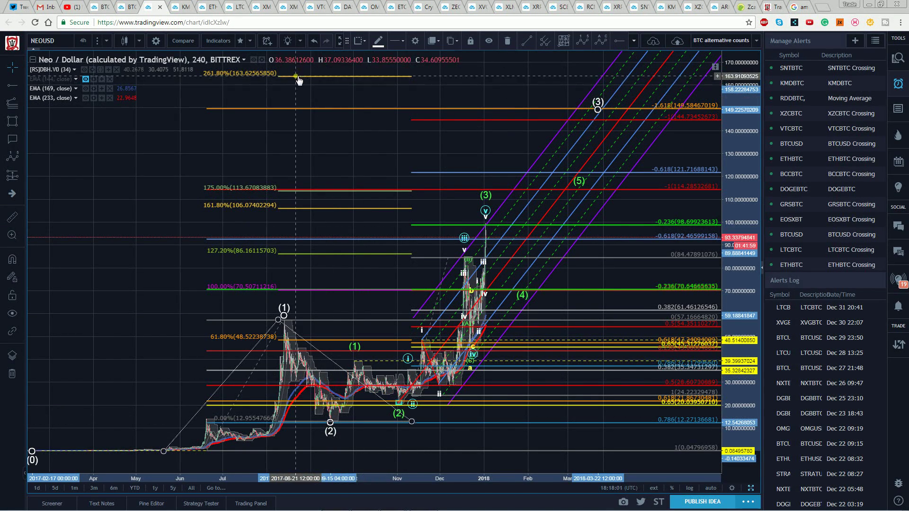
drag(597, 108, 600, 80)
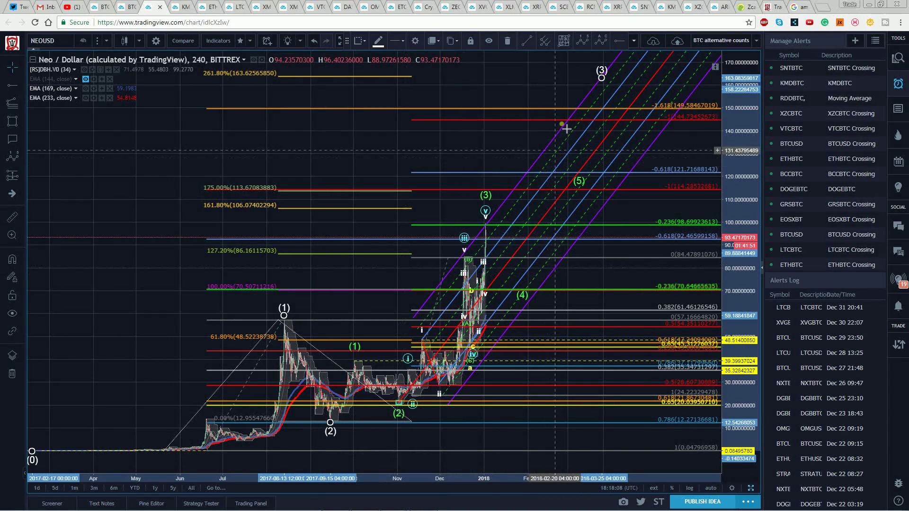
drag(581, 185, 583, 174)
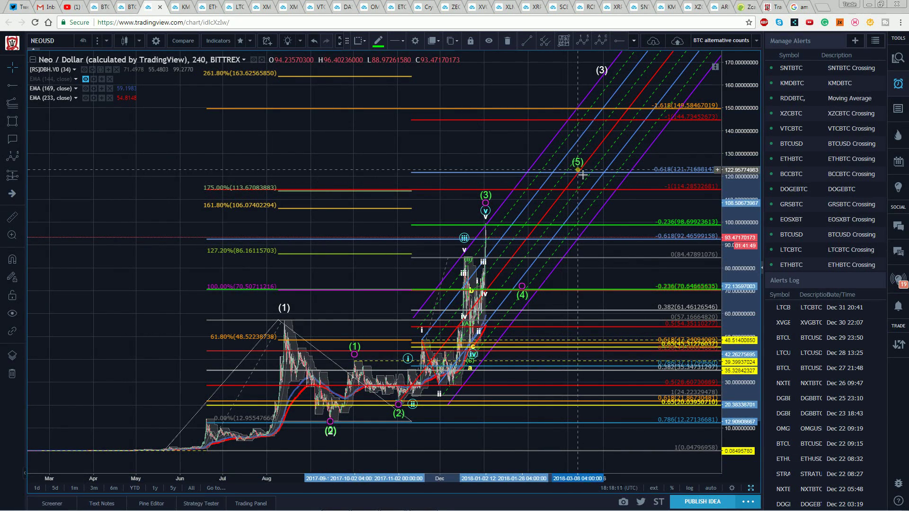
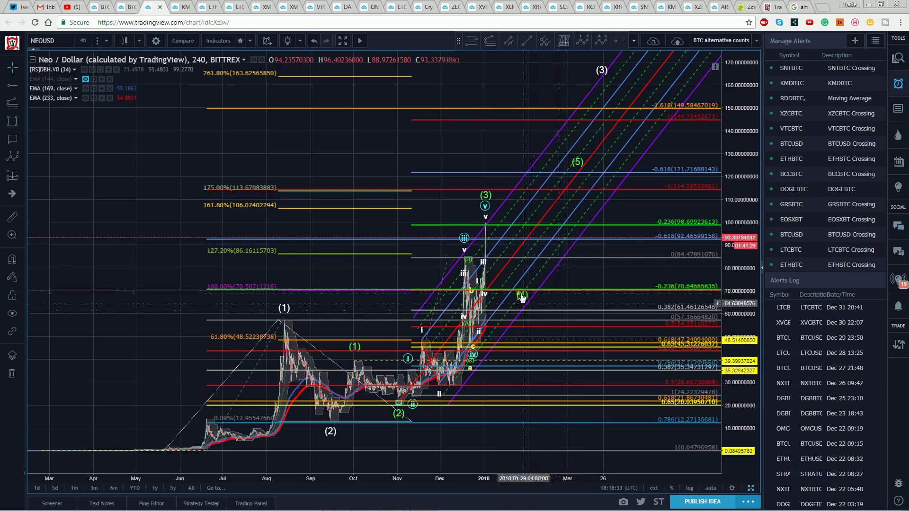
Move the white wave (3) label to the -1.618 level near 149.6 and the green wave (5) label to about 137.2 in mid-March 2018.
click(456, 143)
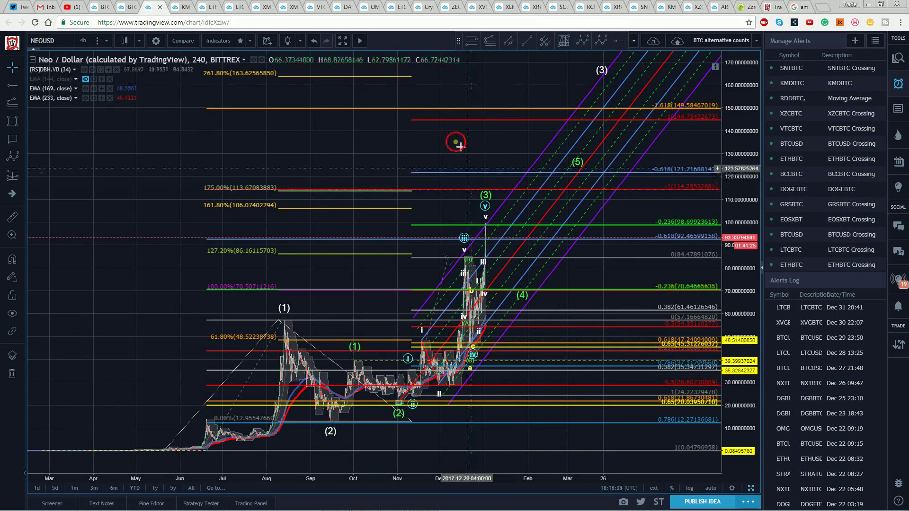
click(486, 194)
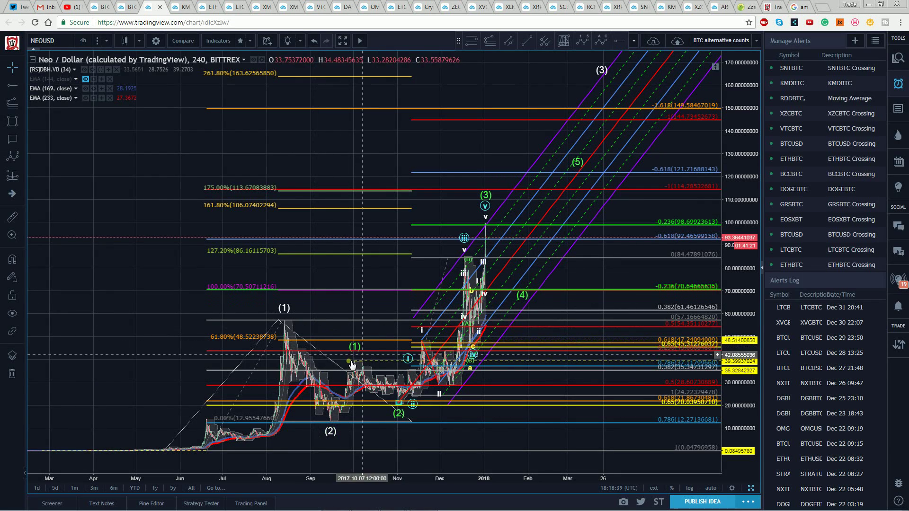
drag(351, 364, 330, 421)
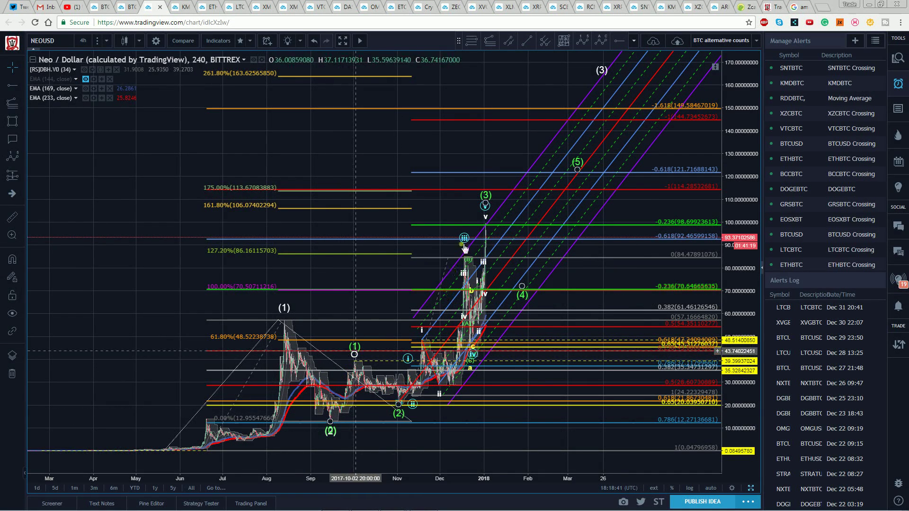
click(602, 71)
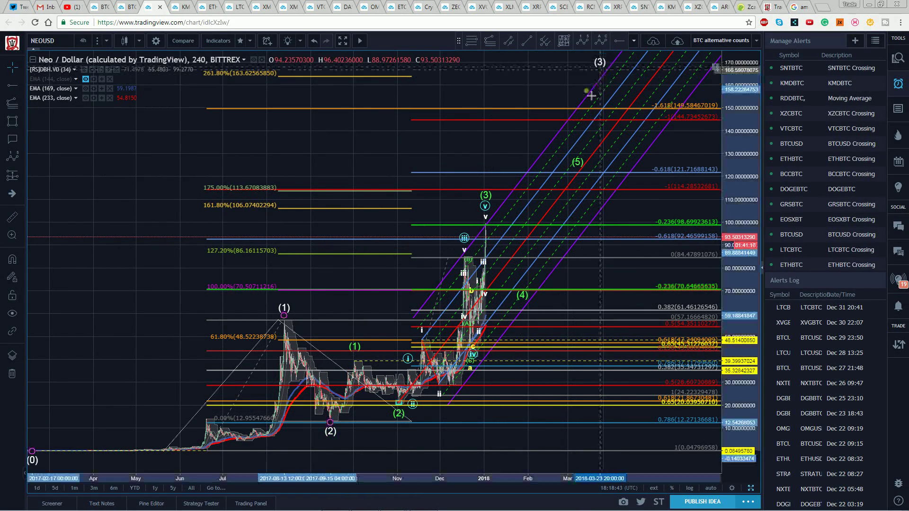
mouse_move(591, 95)
mouse_down()
mouse_move(585, 161)
mouse_move(585, 136)
mouse_up()
click(457, 151)
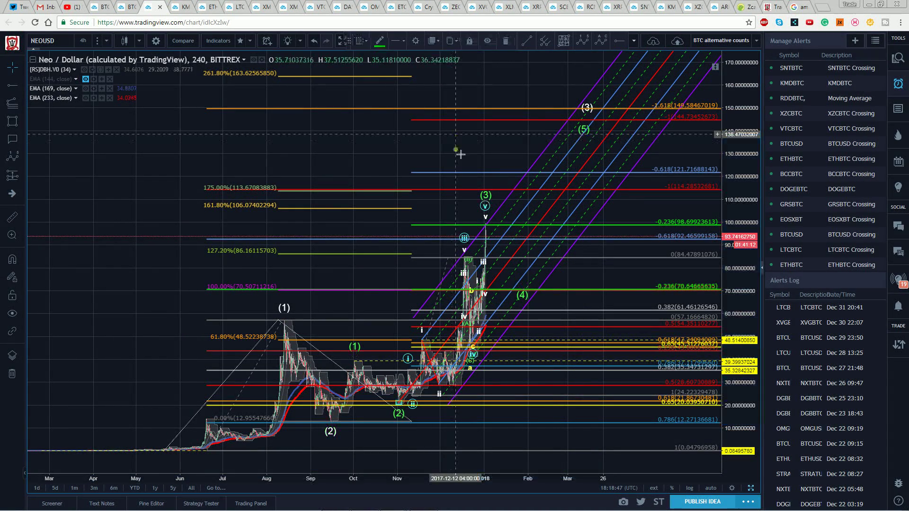
Examine the projected path from the white wave (2) low through green wave (3) to the white wave (3) target against the extension levels.
click(484, 188)
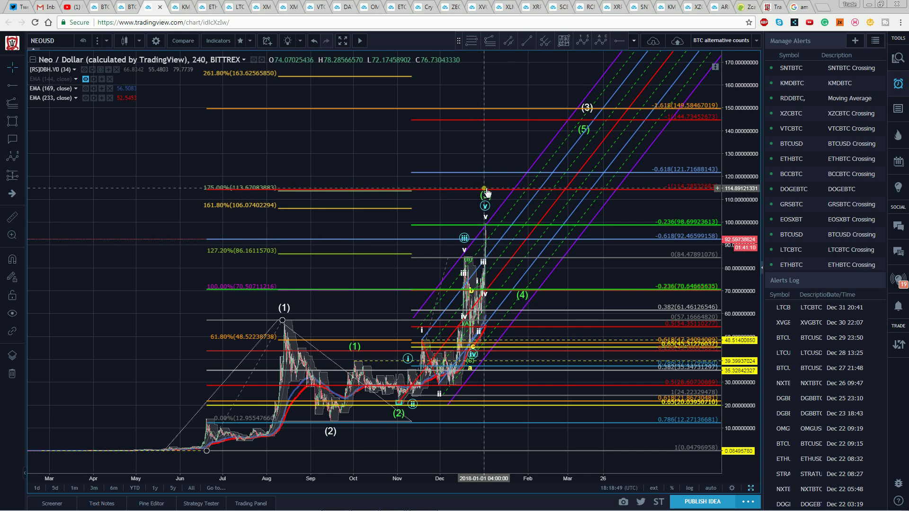
click(587, 109)
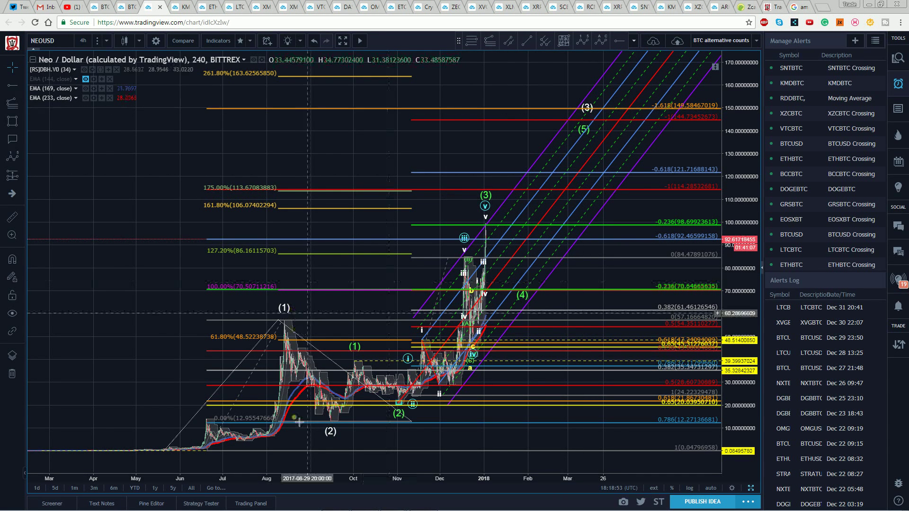
click(316, 424)
click(486, 198)
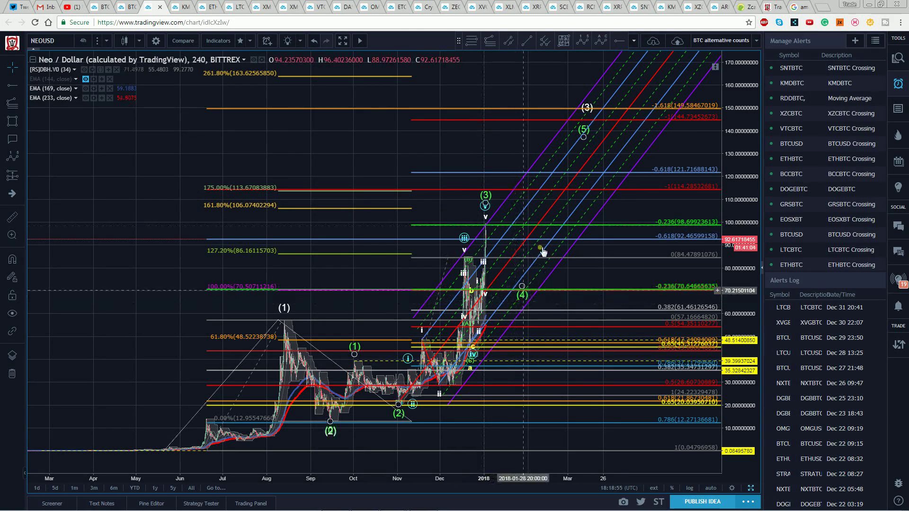
click(590, 112)
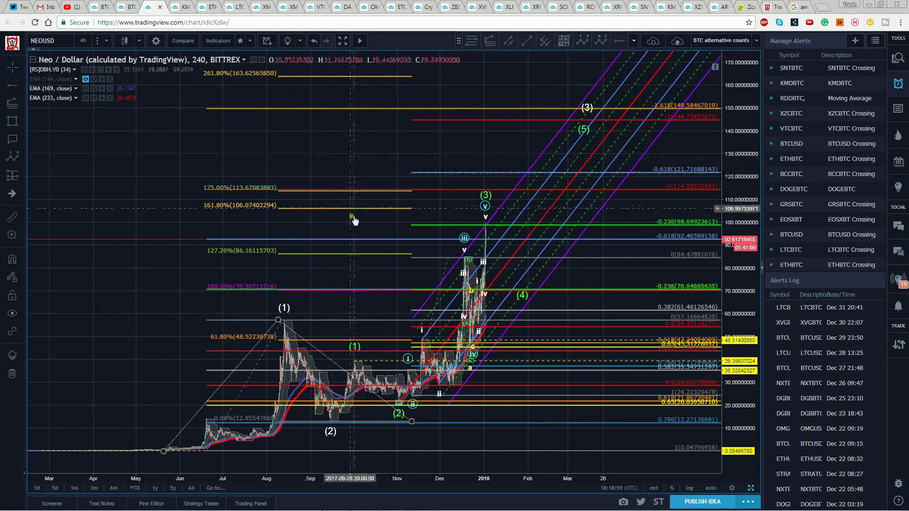
click(321, 190)
mouse_move(326, 152)
mouse_down()
mouse_move(341, 136)
mouse_move(325, 129)
mouse_up()
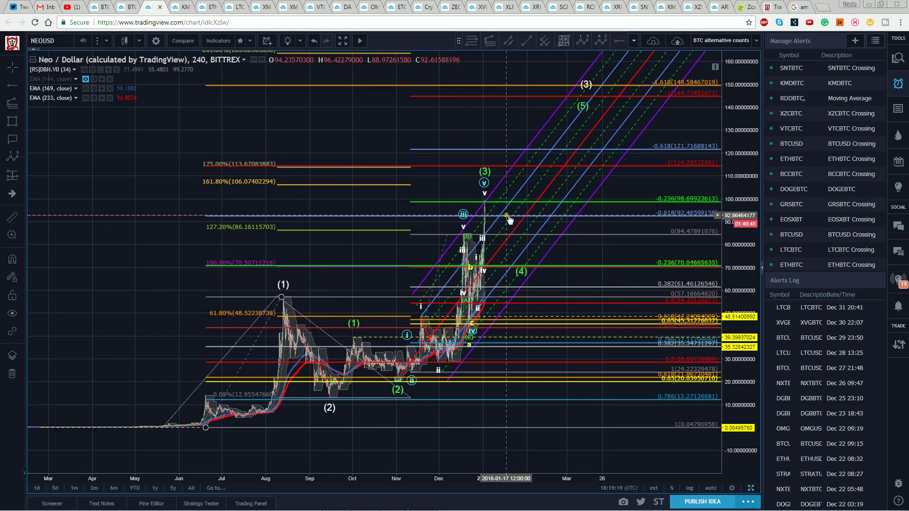
Move the green wave (4) label to about 71.4 in February 2018 and the green wave (3) label to about 112.7 in early January 2018.
click(521, 271)
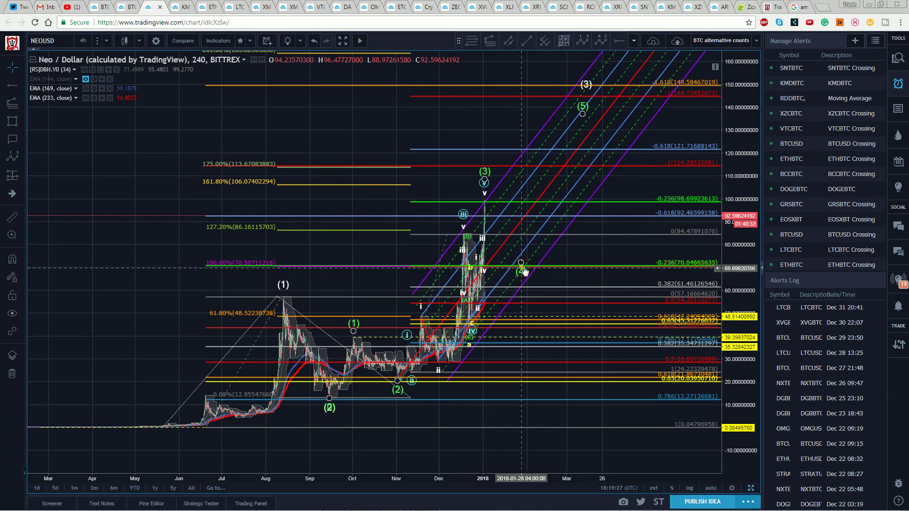
drag(524, 270, 528, 267)
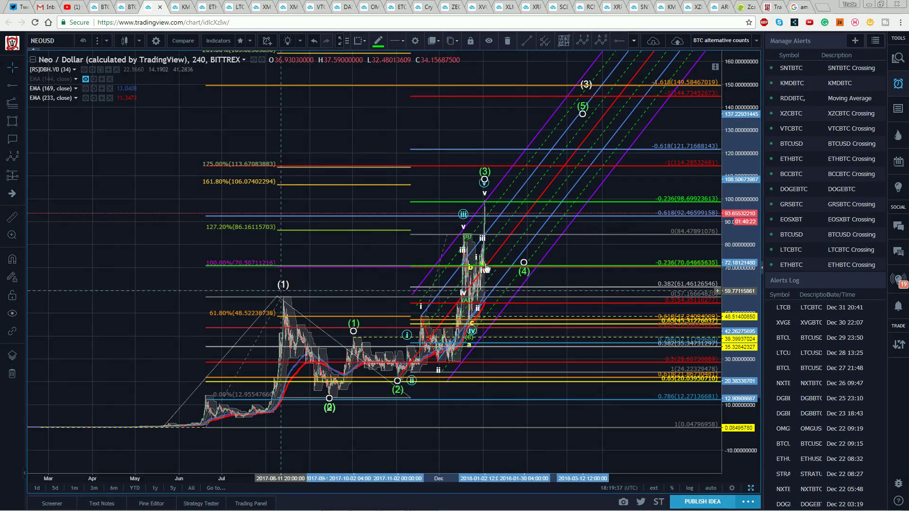
click(501, 113)
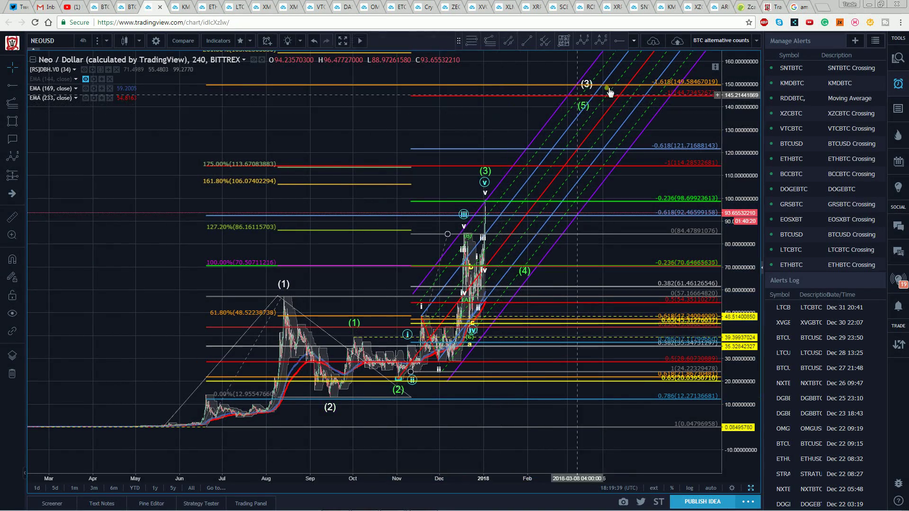
click(363, 336)
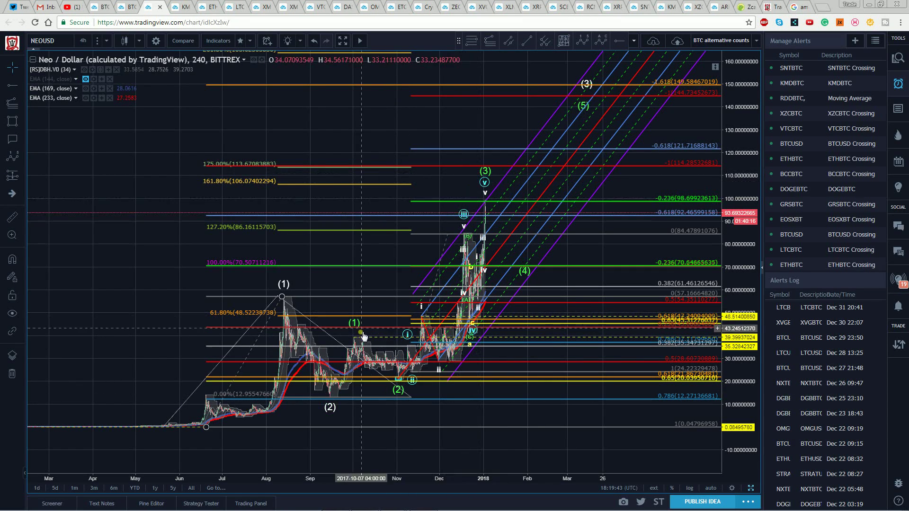
click(530, 315)
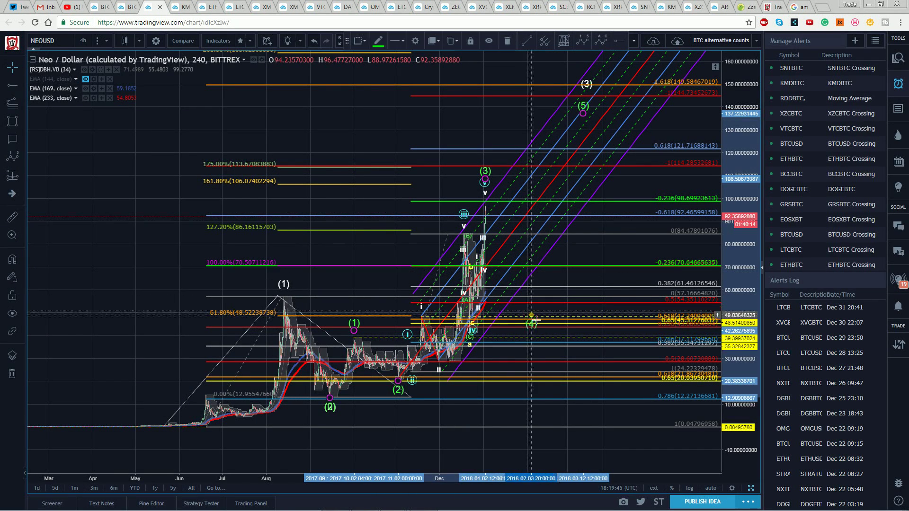
drag(531, 316, 548, 267)
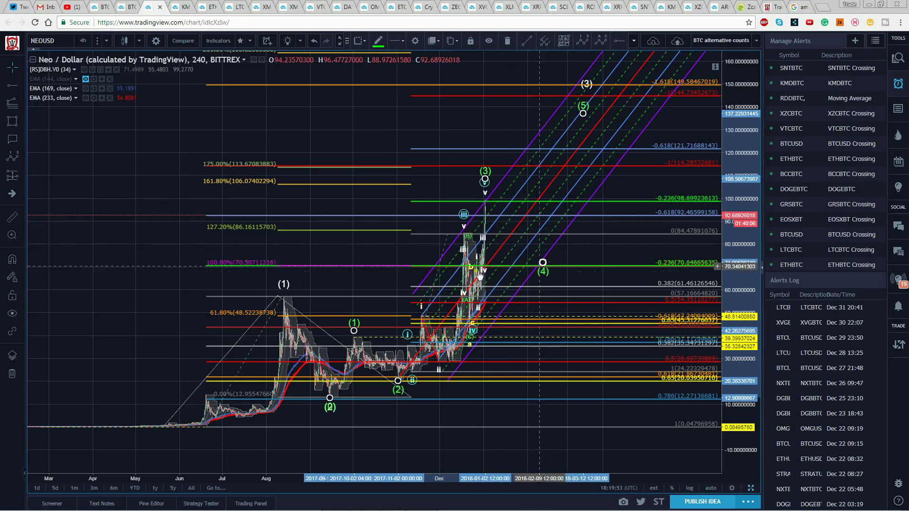
click(353, 348)
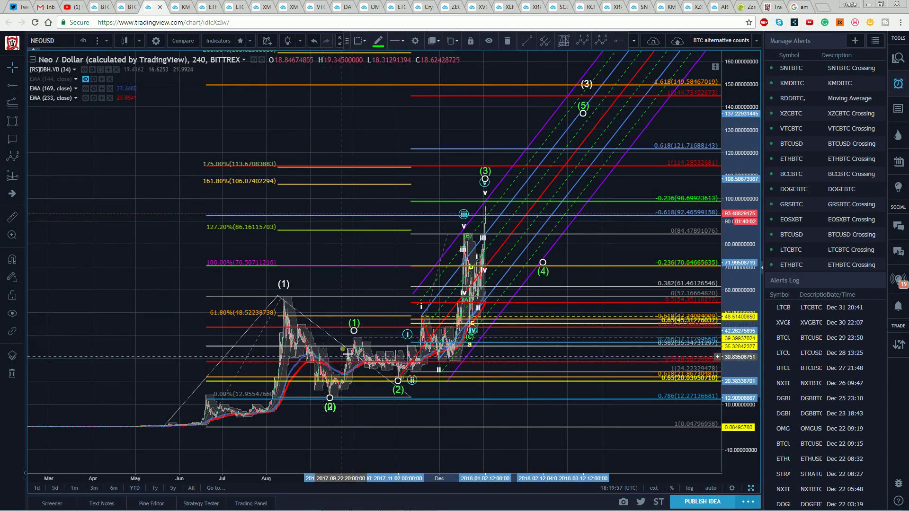
click(490, 177)
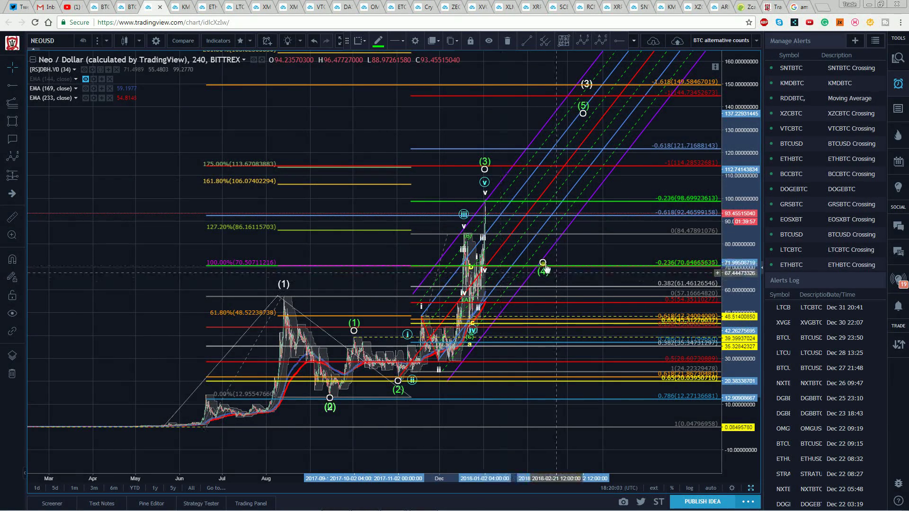
click(438, 140)
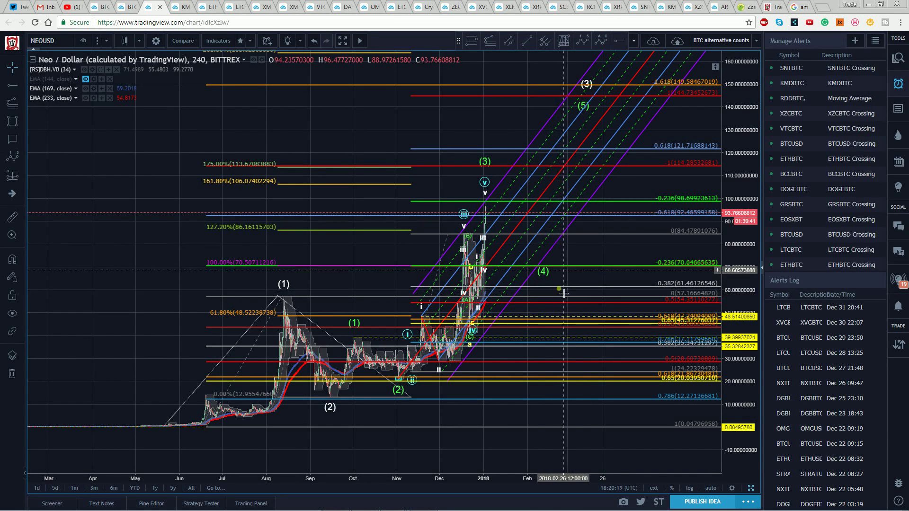
click(547, 268)
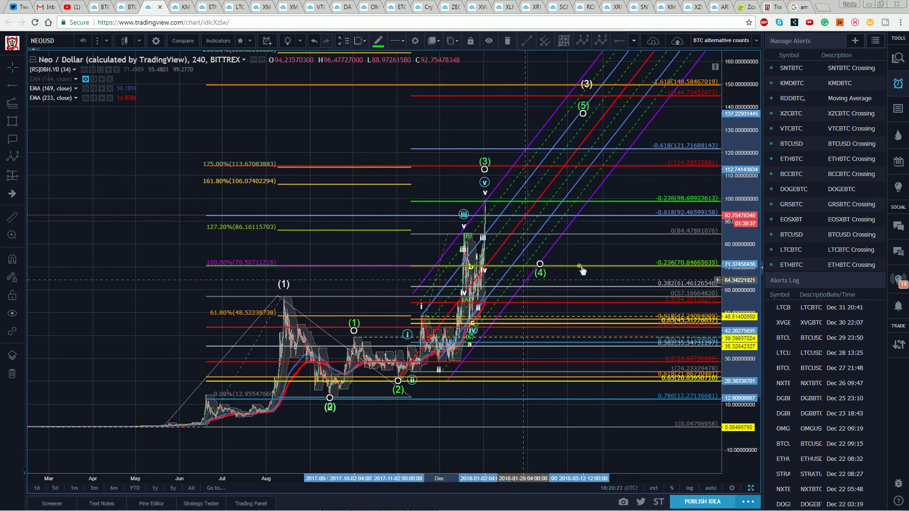
click(364, 154)
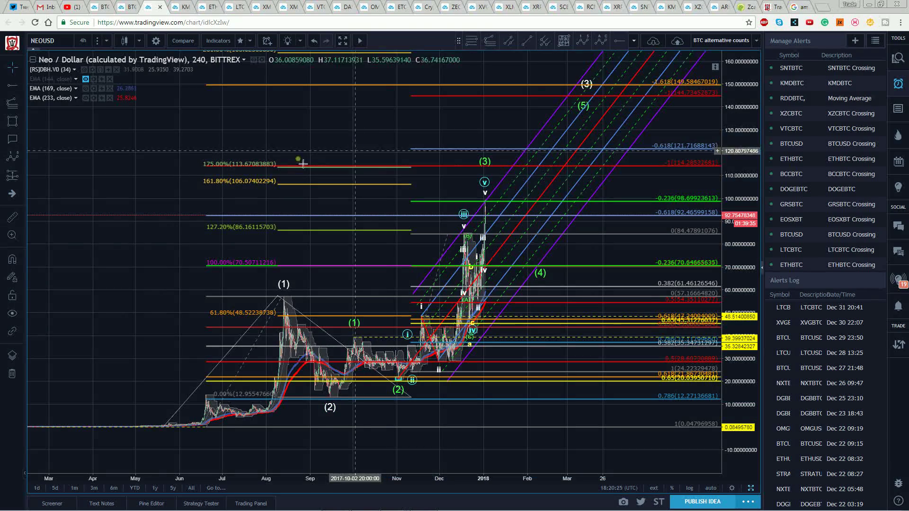
Switch the chart to the 1-hour interval and delete the Fibonacci retracement spanning 24.22 to 84.48.
click(108, 44)
click(89, 145)
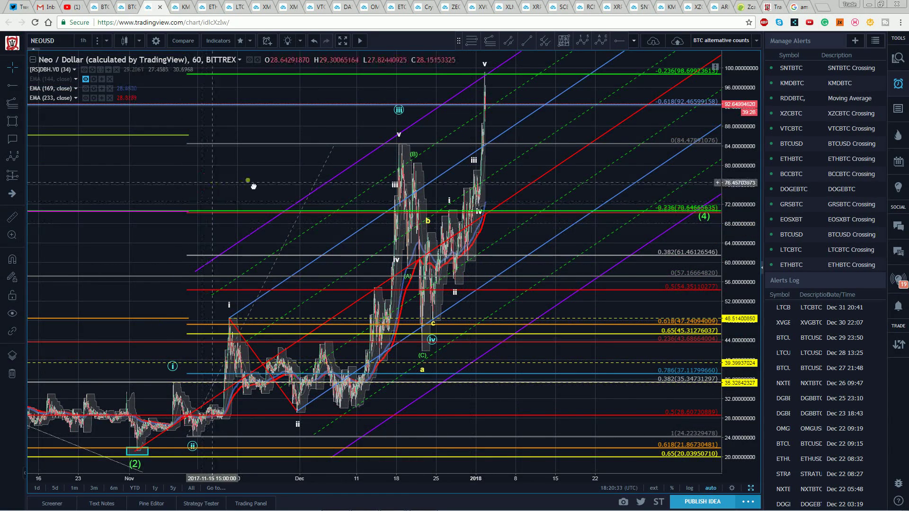
drag(253, 186, 323, 158)
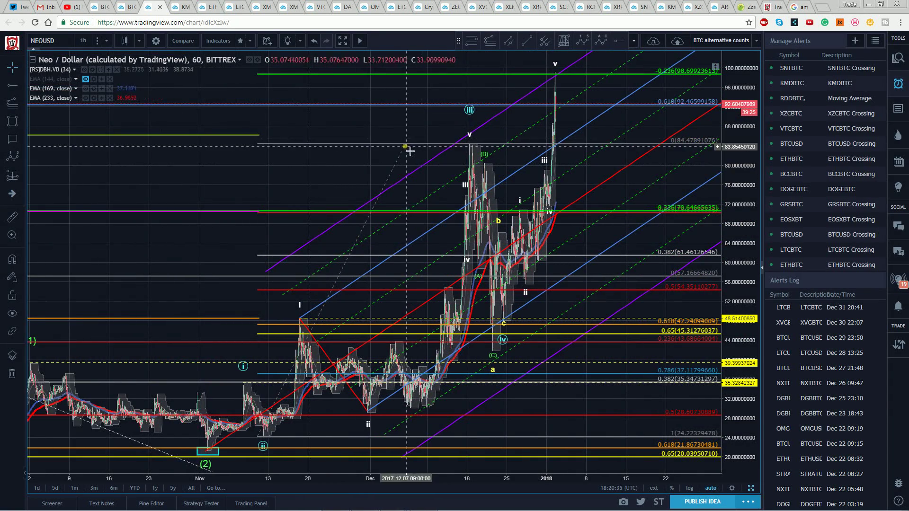
drag(406, 149, 406, 150)
key(Delete)
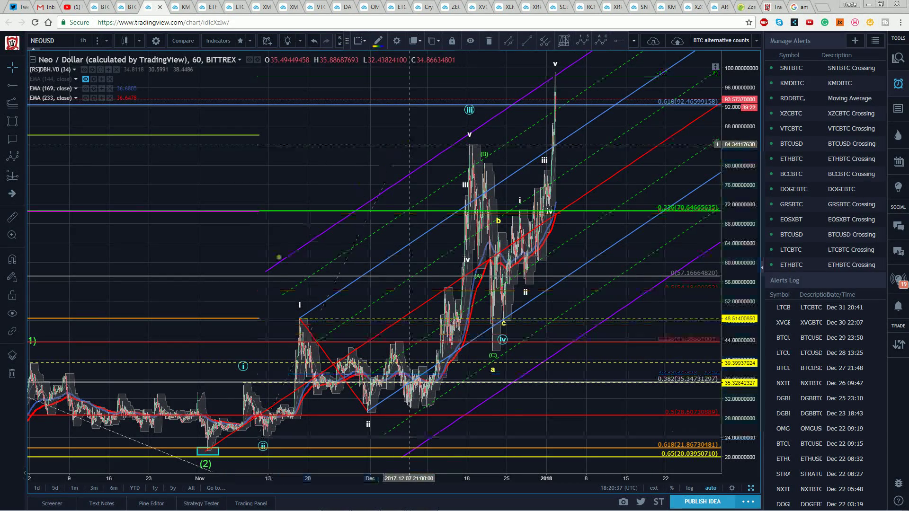
Move the green wave (1) label down to about 40.5, just above the early October 2017 peak.
drag(267, 173, 319, 182)
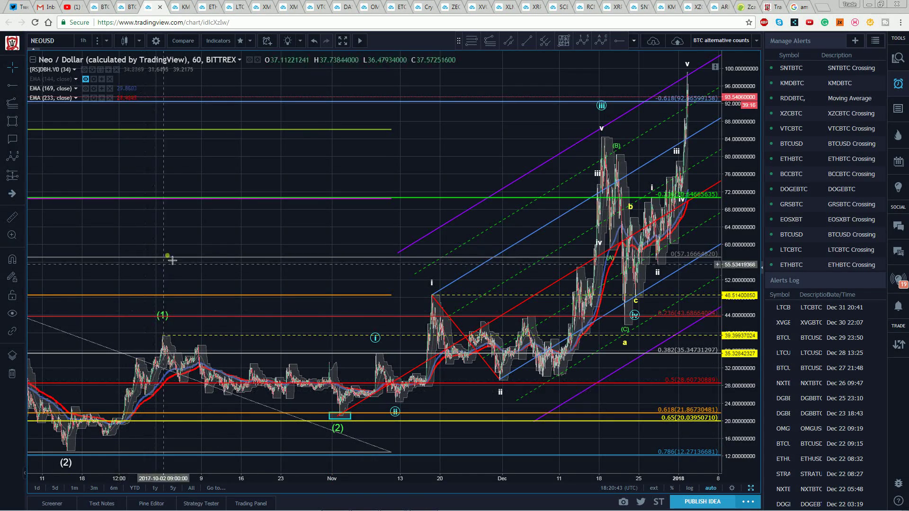
drag(229, 225, 496, 201)
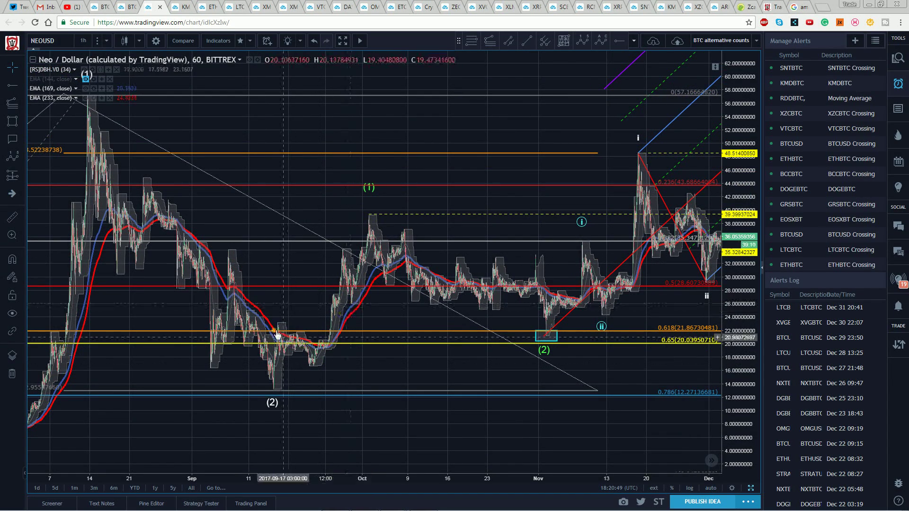
click(373, 192)
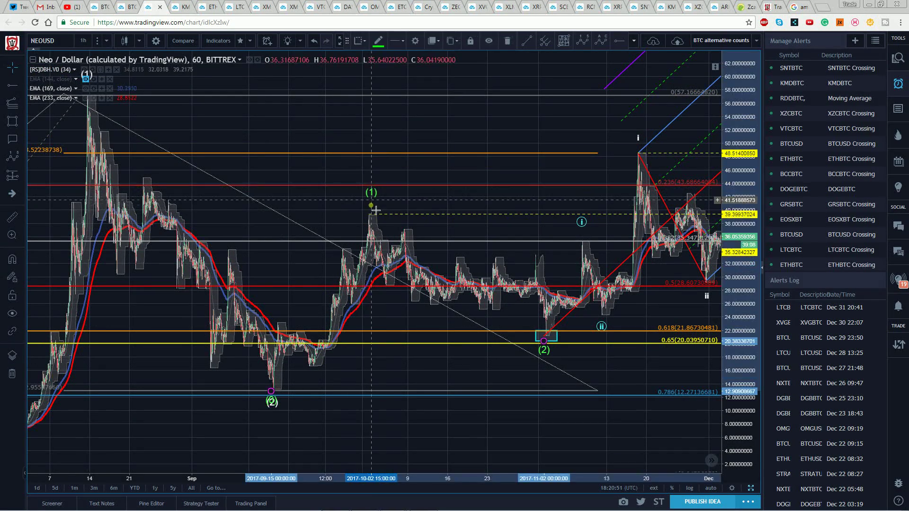
drag(441, 369, 410, 369)
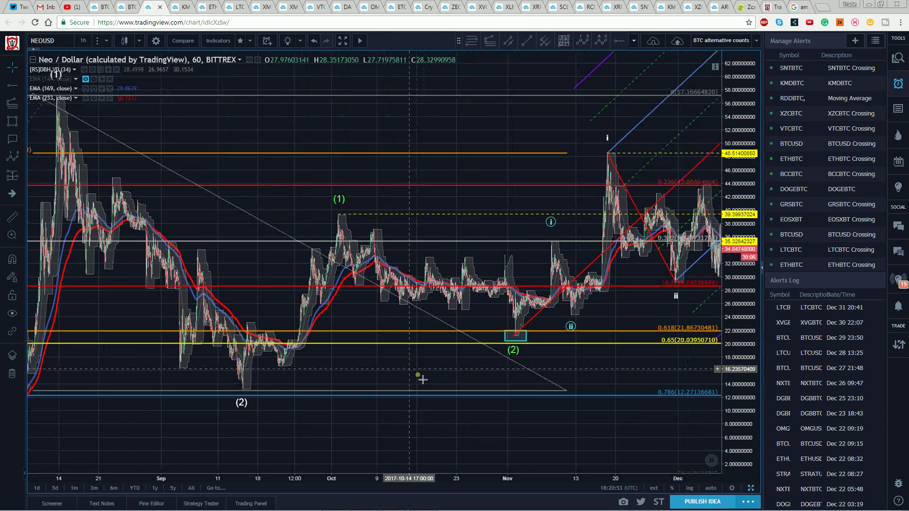
Delete the trend-based Fibonacci extension and the Fibonacci retracement that tops out at 57.17.
click(155, 155)
key(Delete)
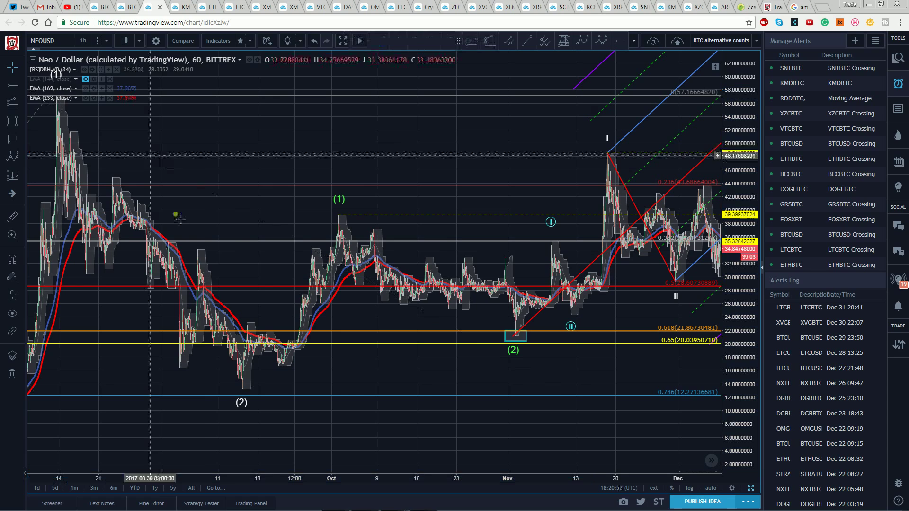
click(254, 290)
key(Delete)
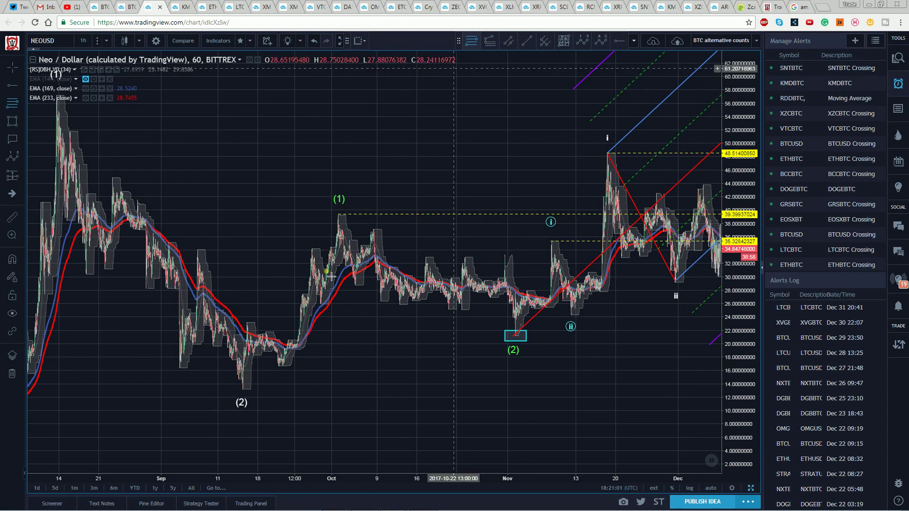
Draw a Fibonacci retracement from the white wave (2) low near 13.40 to the green wave (1) top near 39.32.
click(243, 388)
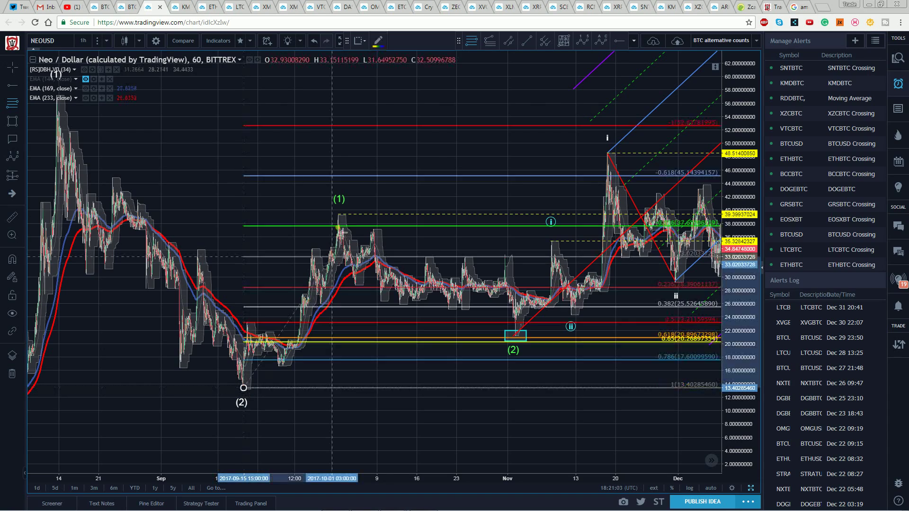
click(337, 214)
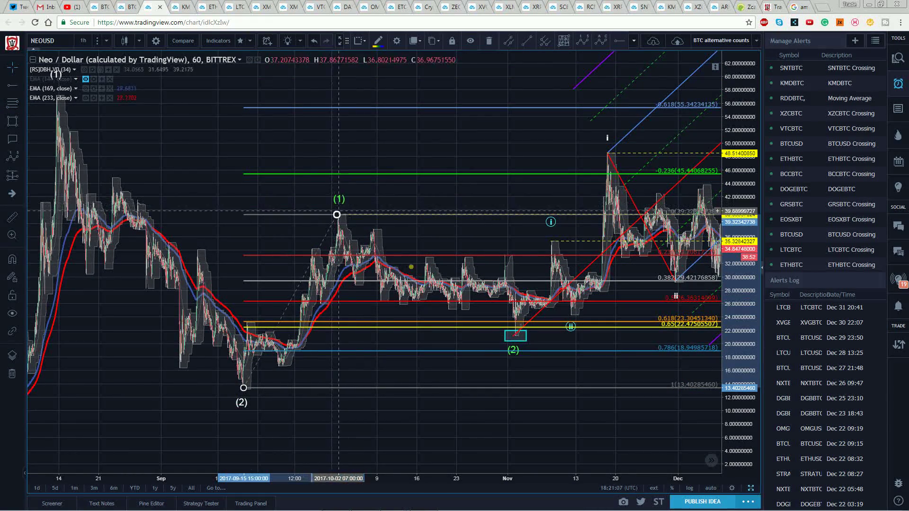
click(213, 366)
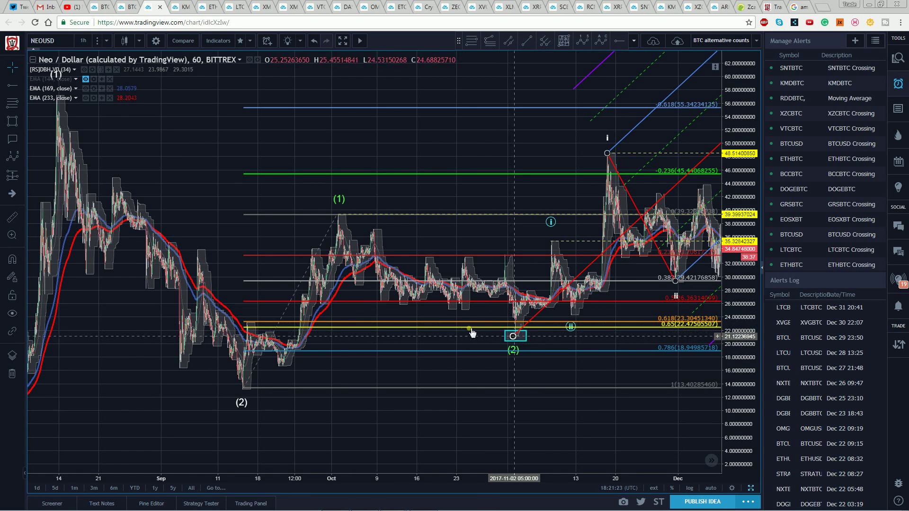
Move the green wave (2) label to about 20.3 on 2 November 2017, just below the low.
click(514, 337)
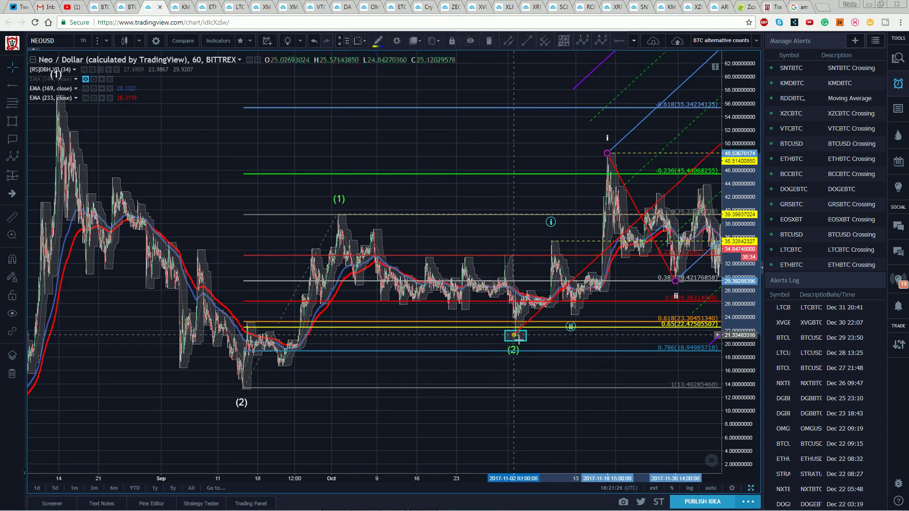
click(402, 151)
click(517, 353)
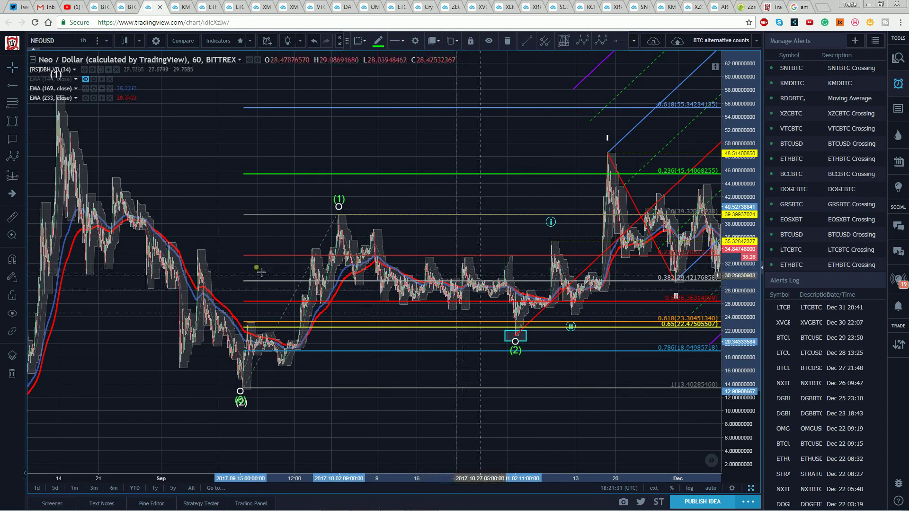
Draw a pitchfork anchored at the white (2) low, the green (1) top and the green (2) low near 21.16.
click(400, 451)
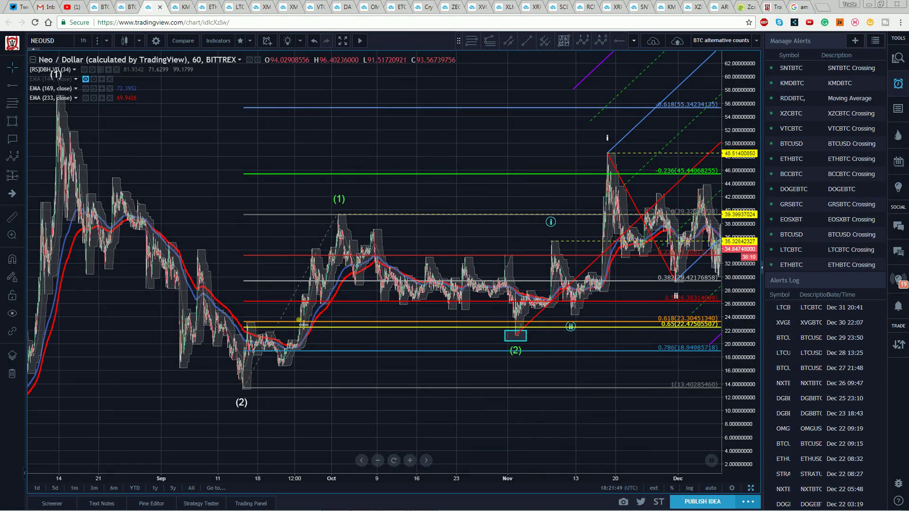
drag(193, 153, 204, 176)
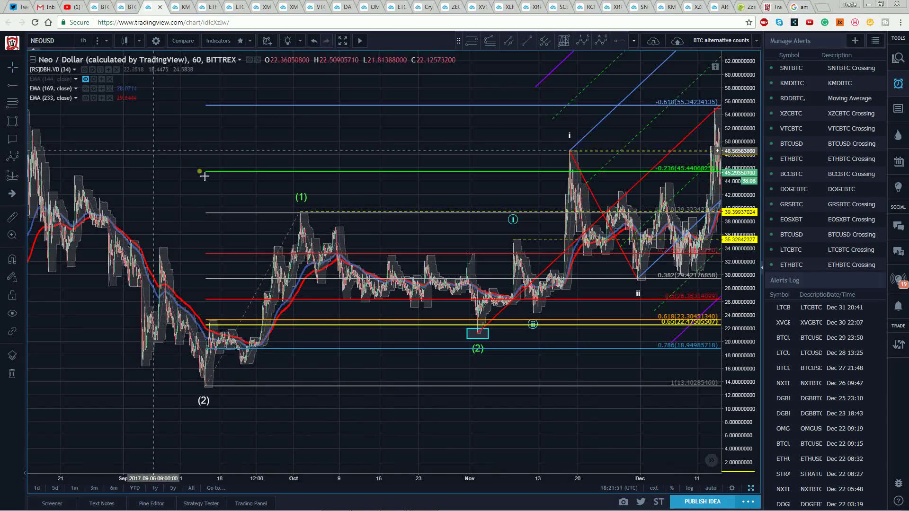
drag(346, 149, 284, 169)
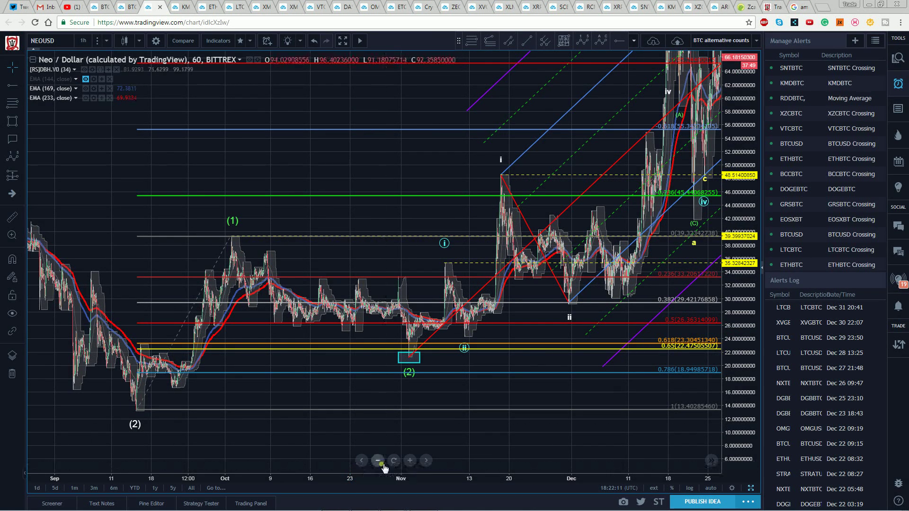
drag(197, 178, 138, 186)
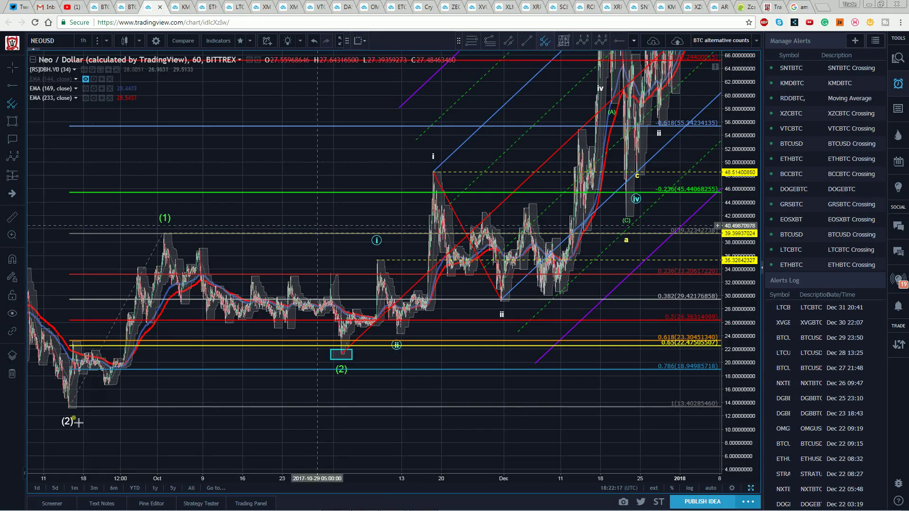
click(163, 233)
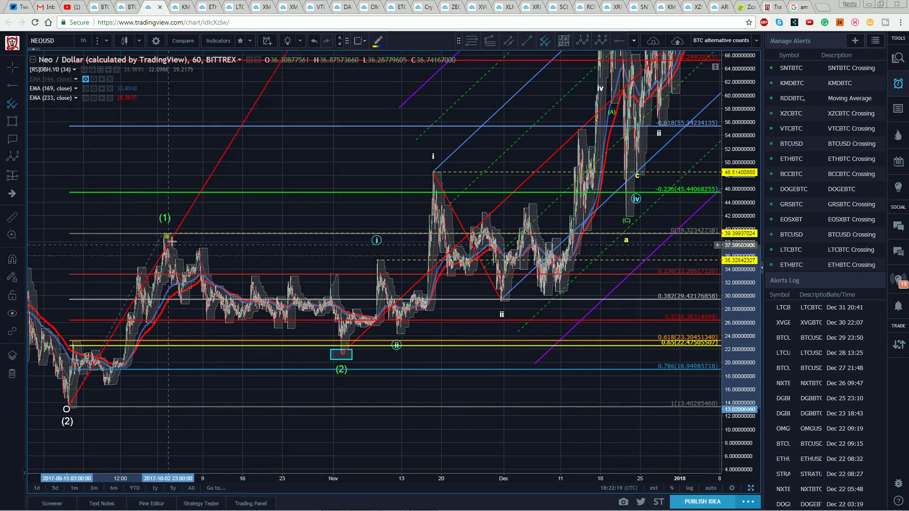
click(342, 355)
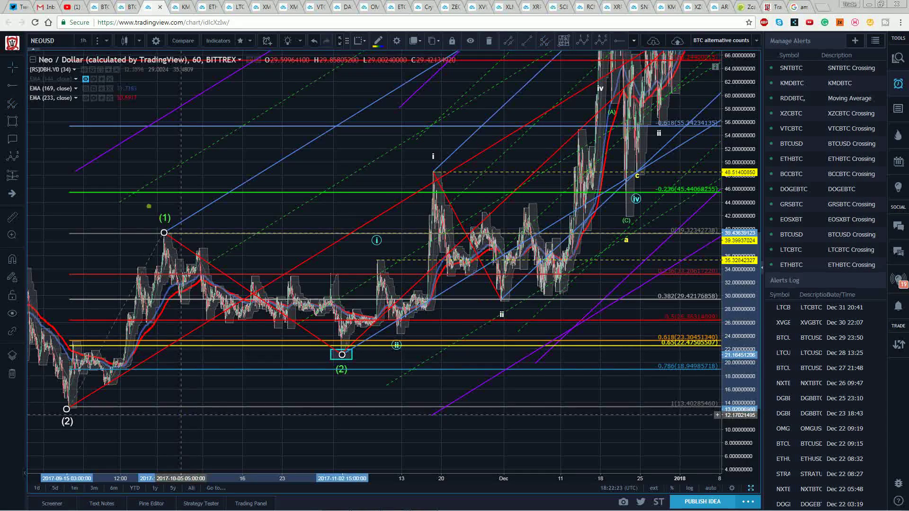
click(98, 146)
Draw a dashed arrow from the green (2) low near 21.38 up to about 47.01, just below the white wave i top.
click(22, 86)
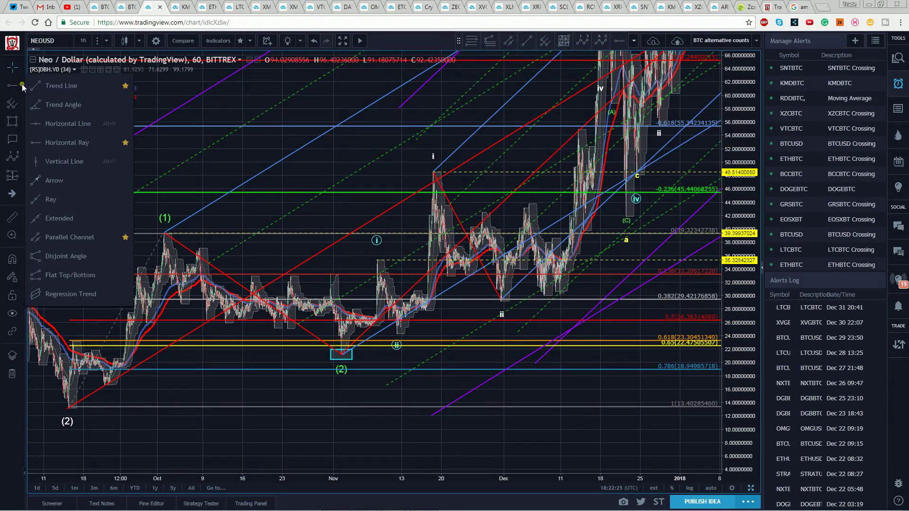
click(48, 181)
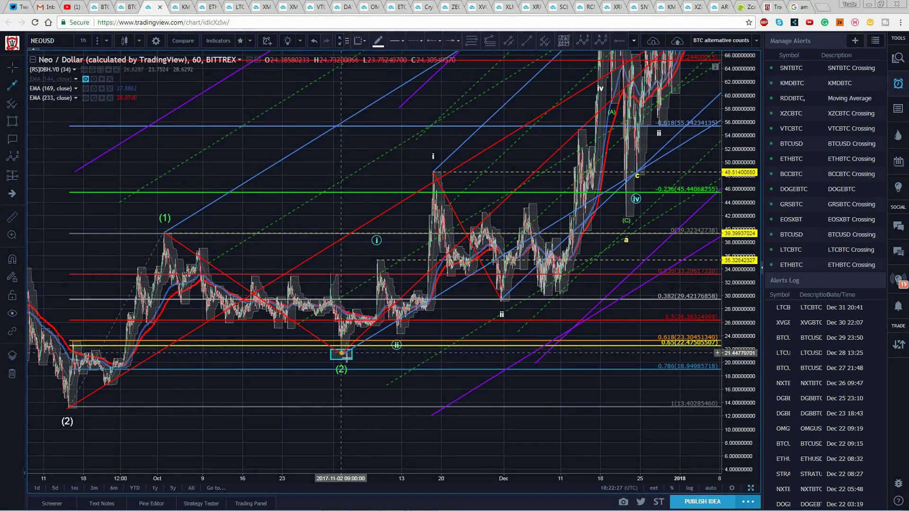
click(341, 353)
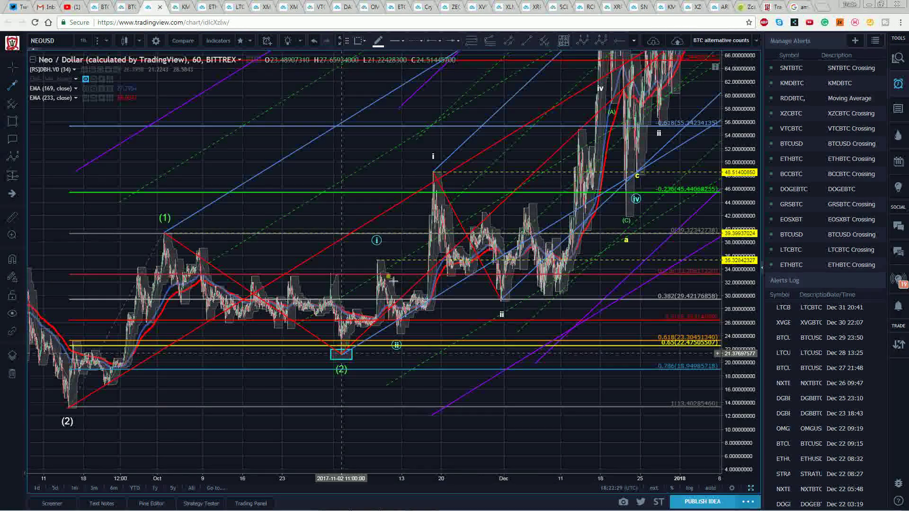
click(434, 180)
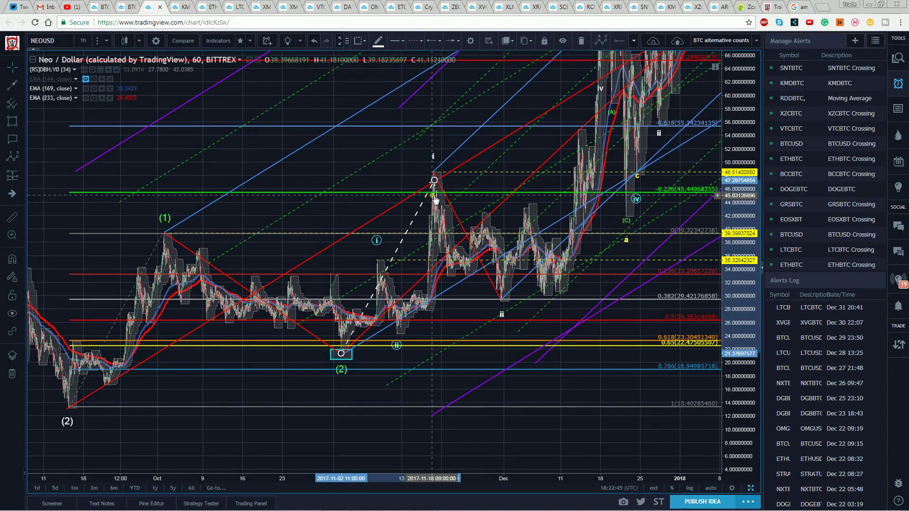
drag(433, 183, 433, 182)
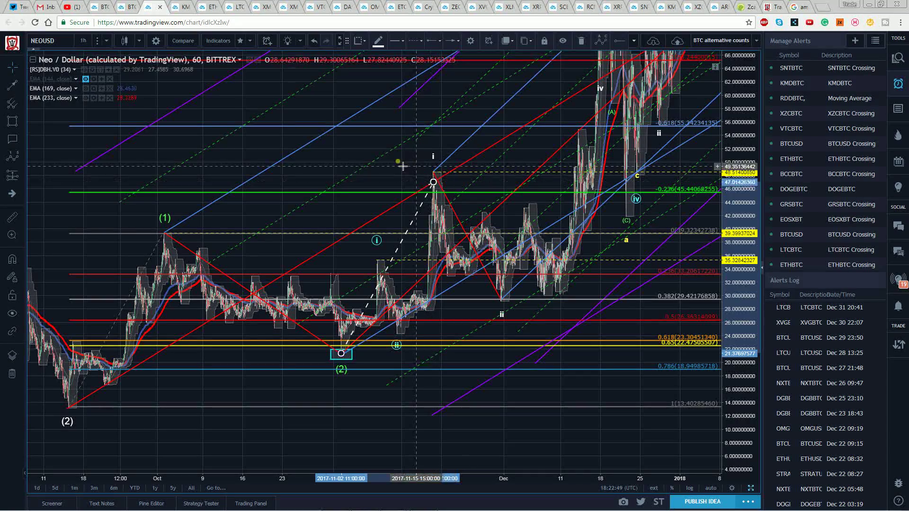
click(402, 166)
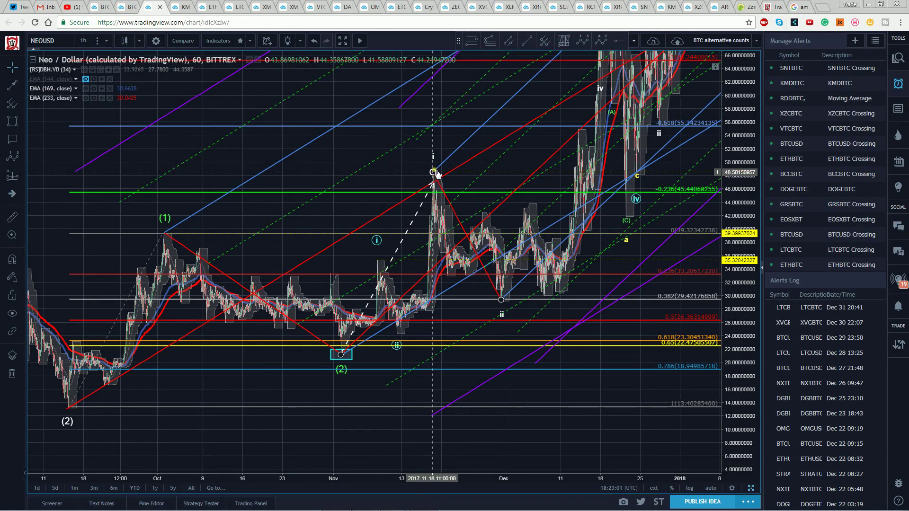
Delete the pitchfork anchored at the white (2) low and the dashed arrow from green (2) to white i.
click(373, 220)
key(Delete)
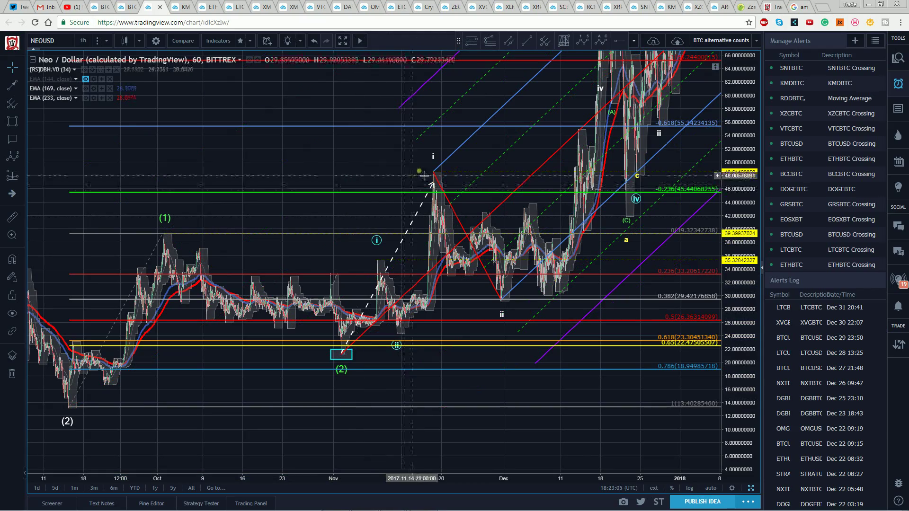
key(Delete)
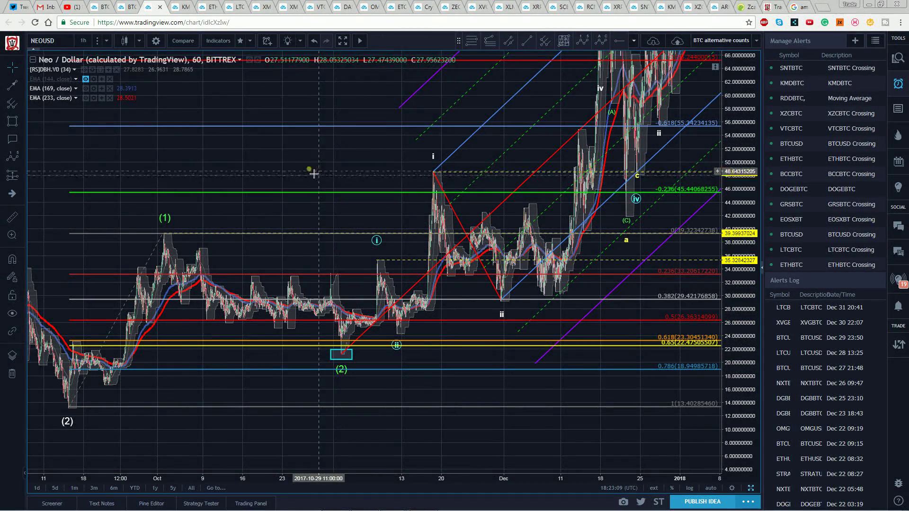
Move the circled wave i label down to about 36.05 on 8 November 2017, just above the local peak.
drag(318, 173, 293, 173)
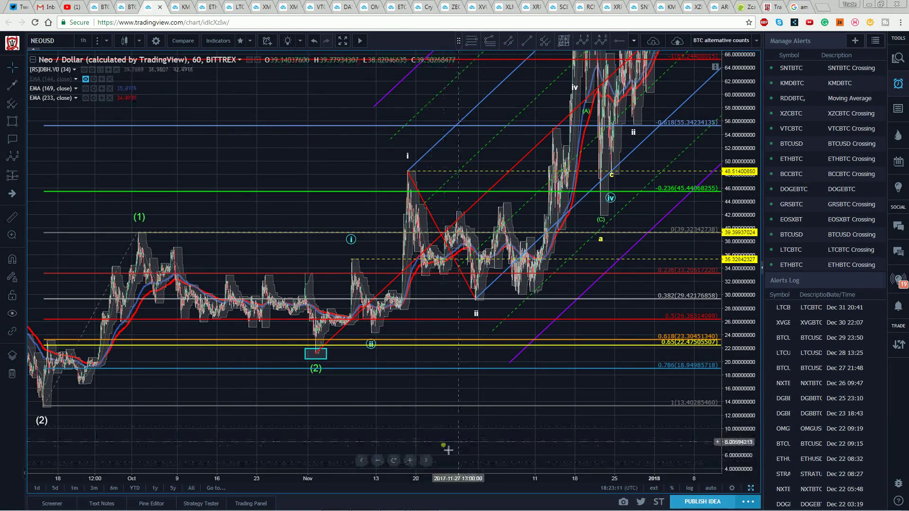
drag(441, 450, 428, 449)
drag(744, 312, 744, 325)
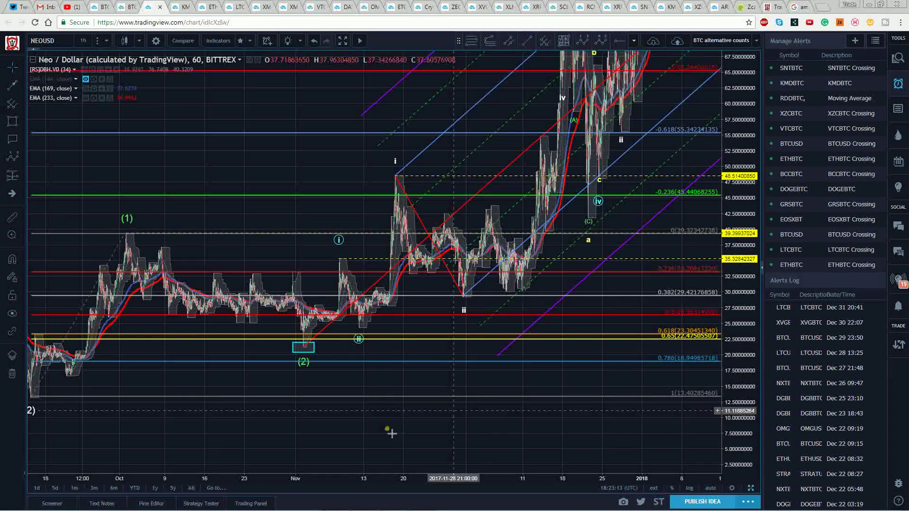
drag(388, 427, 343, 443)
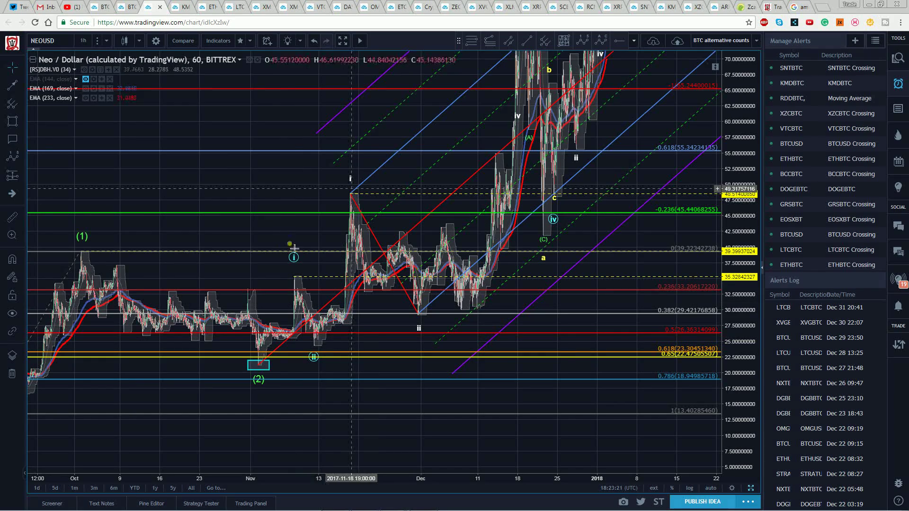
mouse_move(293, 257)
mouse_down()
mouse_move(351, 179)
mouse_move(306, 274)
mouse_move(296, 273)
mouse_up()
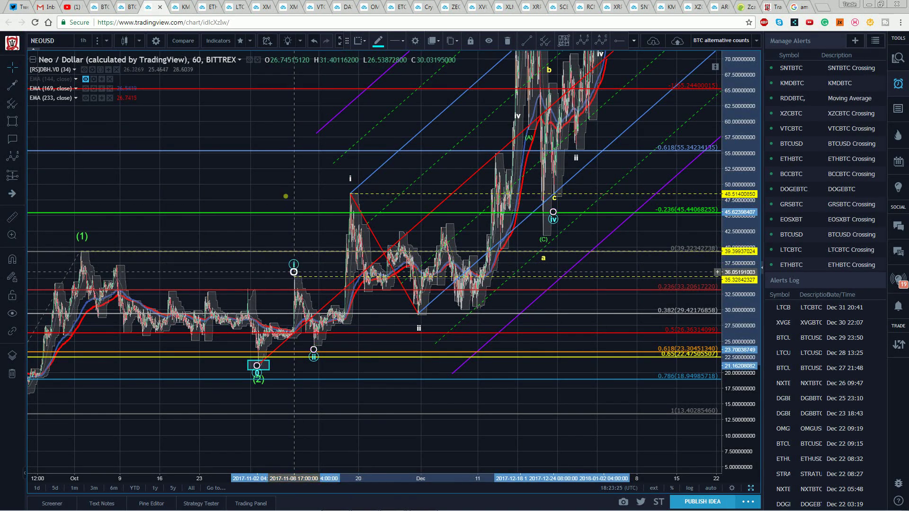
click(285, 196)
Move the circled wave iii label to about 88.58, just above the white wave v label at the mid-December 2017 peak.
drag(737, 147, 736, 190)
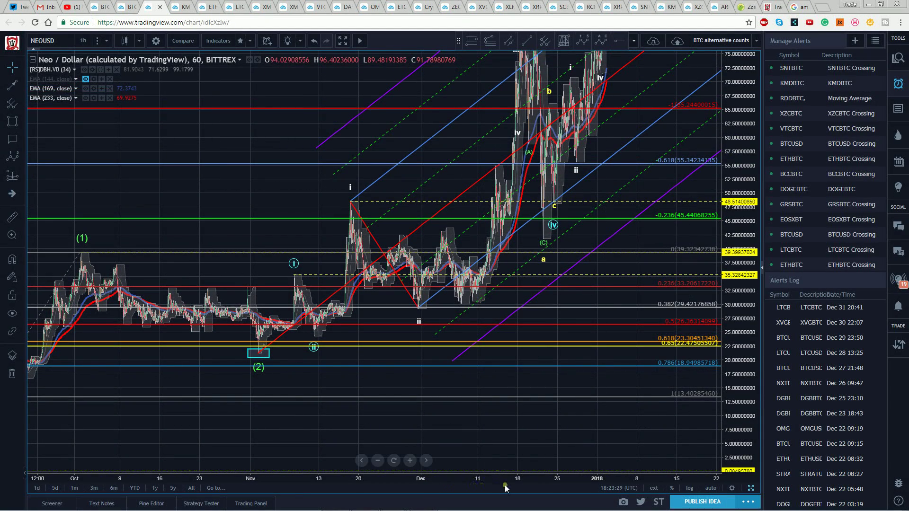
drag(256, 197, 236, 260)
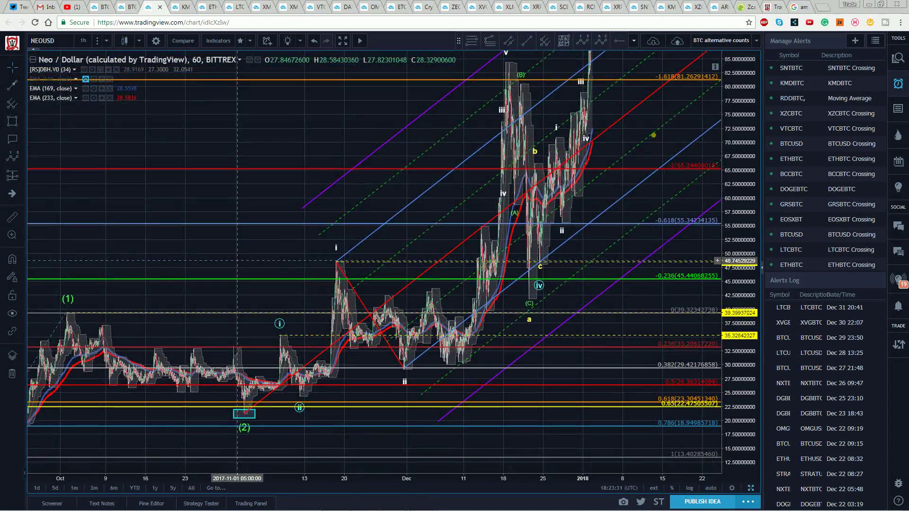
drag(737, 91, 737, 149)
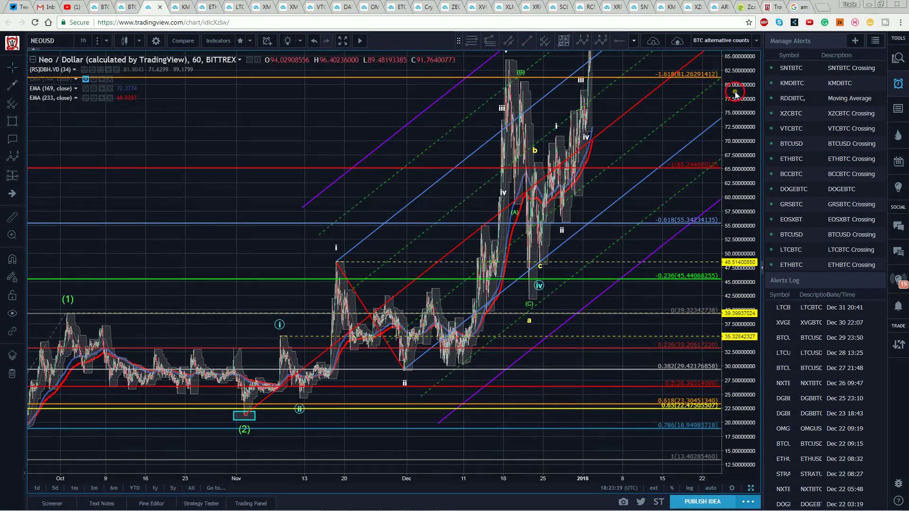
drag(734, 94, 736, 109)
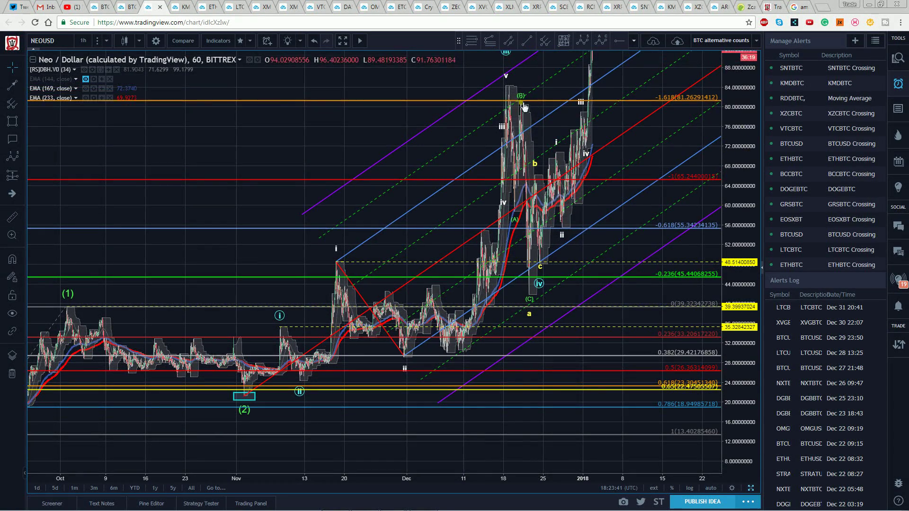
click(506, 54)
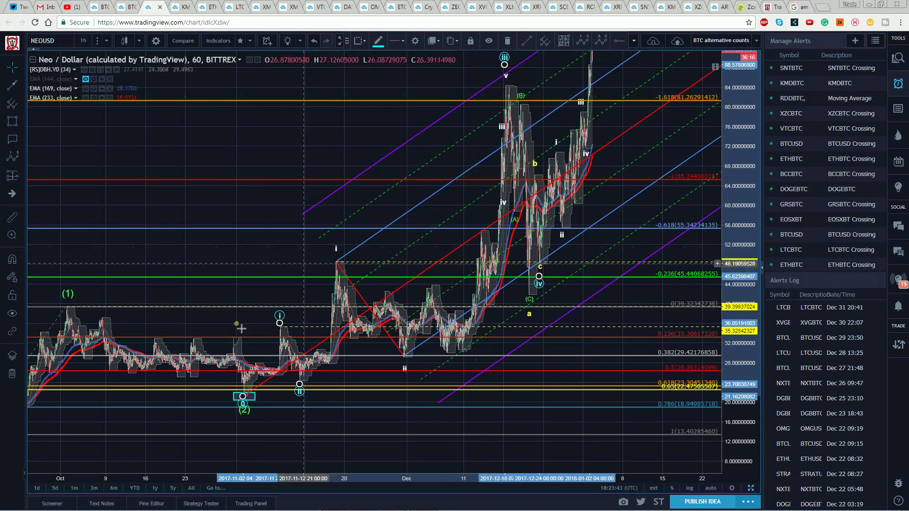
click(250, 182)
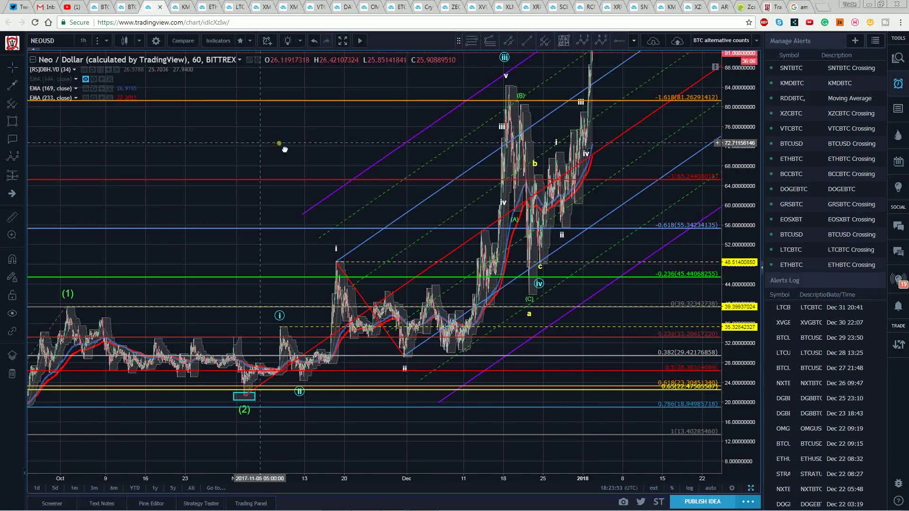
Draw a trend-based Fibonacci extension over circled ii, white i and white ii (24.39, 48.53, 29.29), and box its 161.8%–175% zone across to white iii.
drag(282, 146, 316, 154)
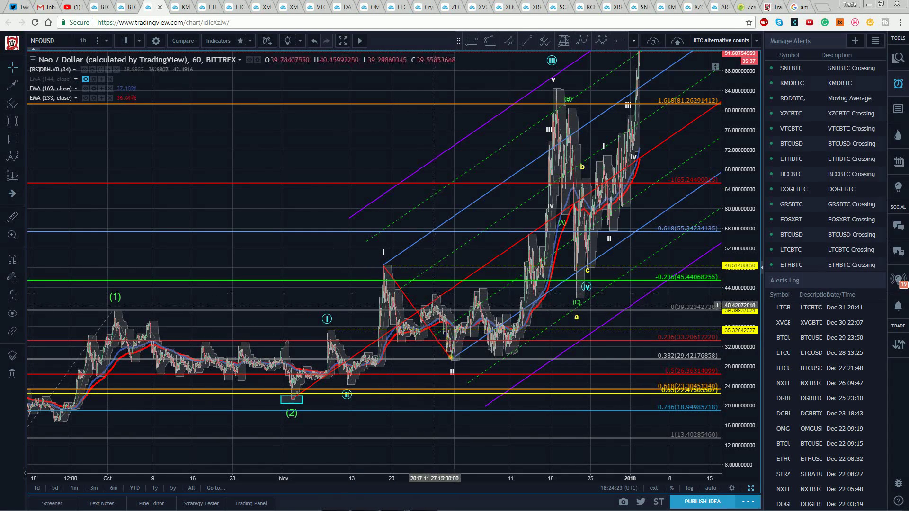
drag(340, 157, 279, 161)
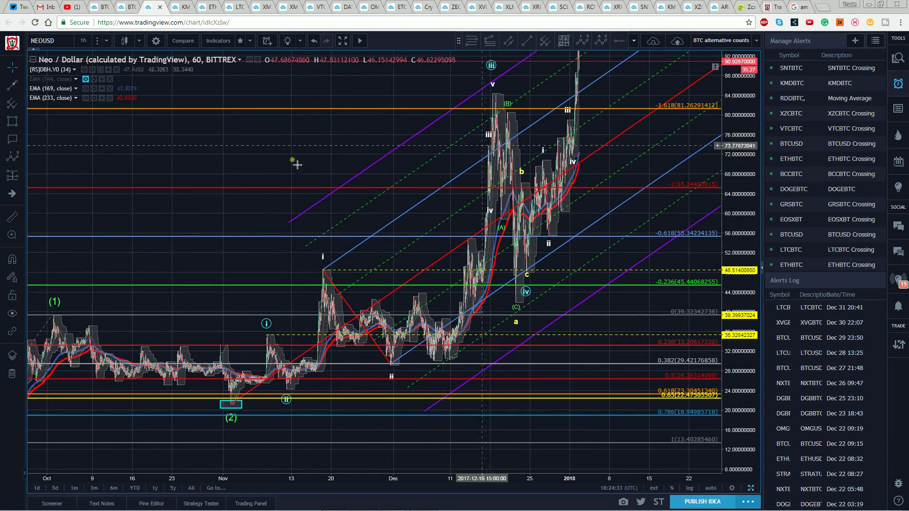
drag(283, 152, 271, 154)
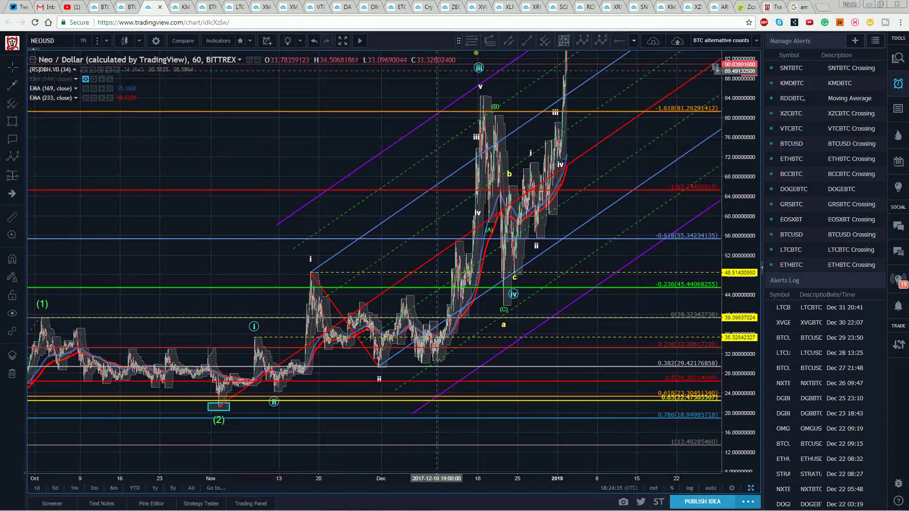
click(273, 391)
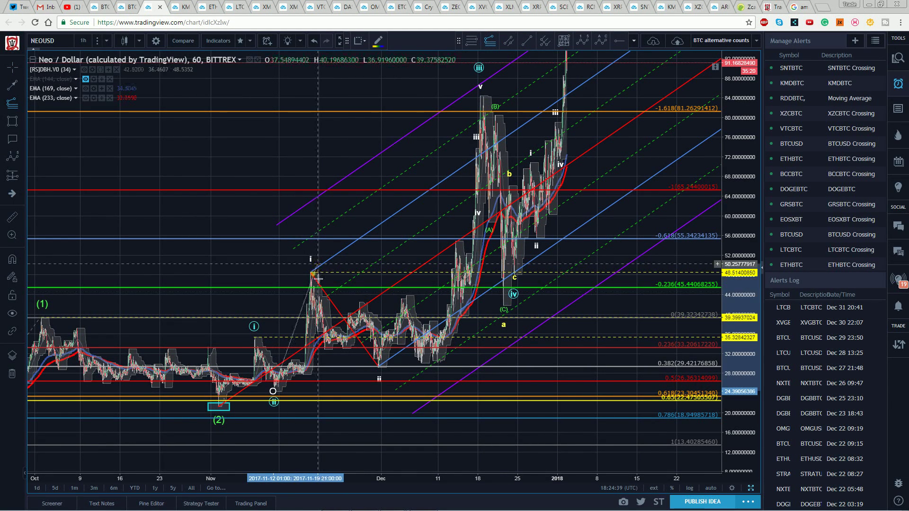
click(309, 272)
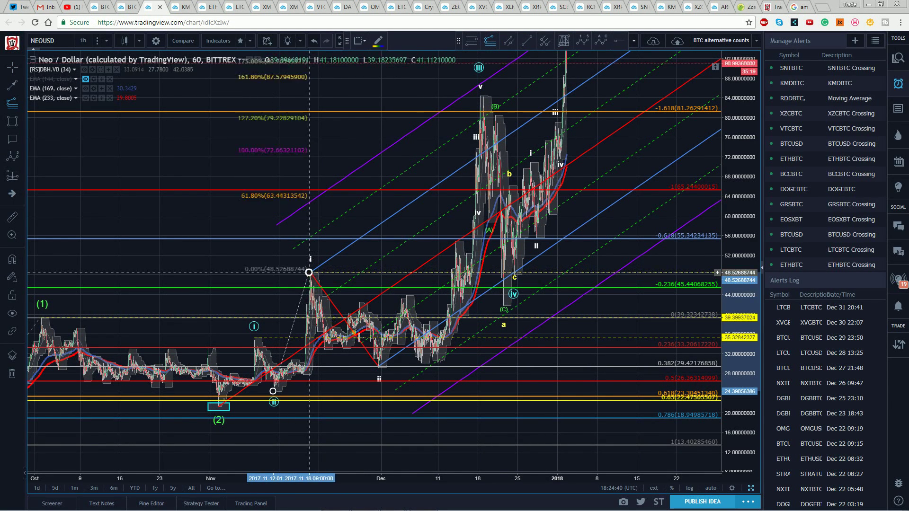
click(384, 367)
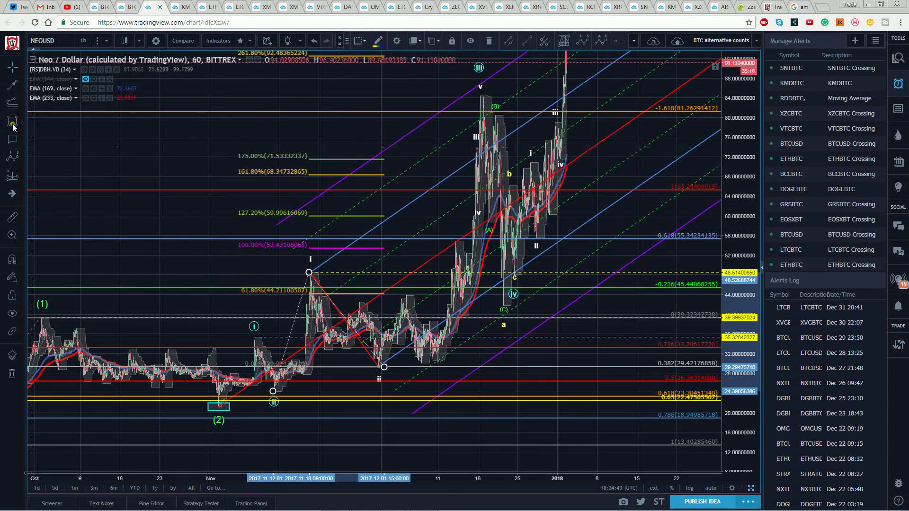
mouse_move(345, 179)
mouse_down()
mouse_move(384, 163)
mouse_move(474, 157)
mouse_up()
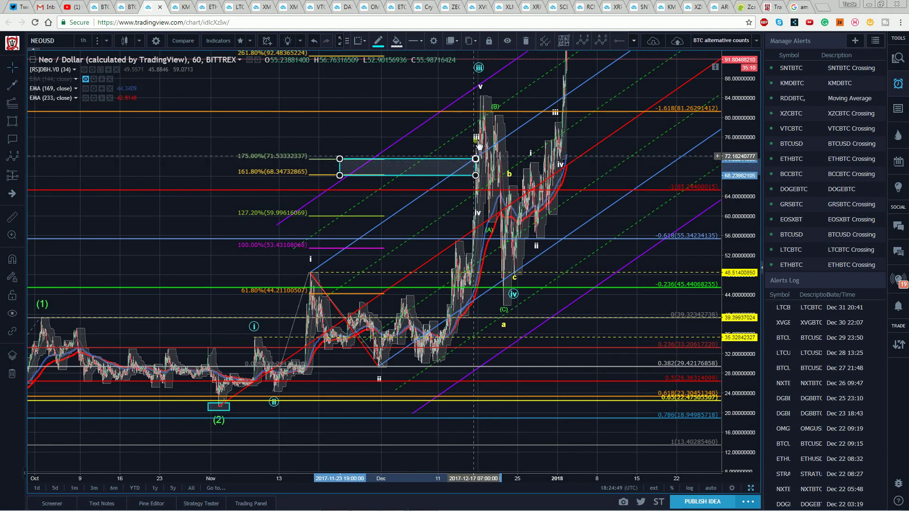
Move the white wave iii label to about 73.24 and the white wave iv label to about 62.09 on 18 December 2017.
click(478, 149)
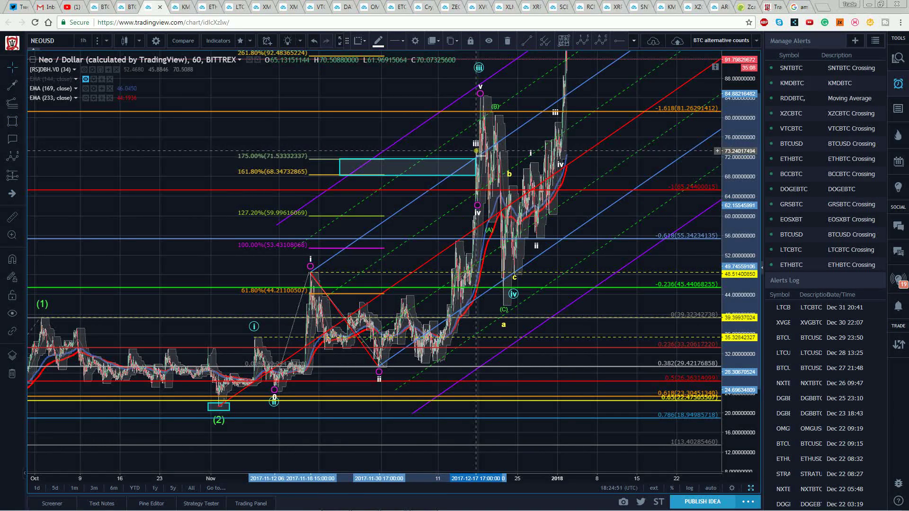
click(374, 132)
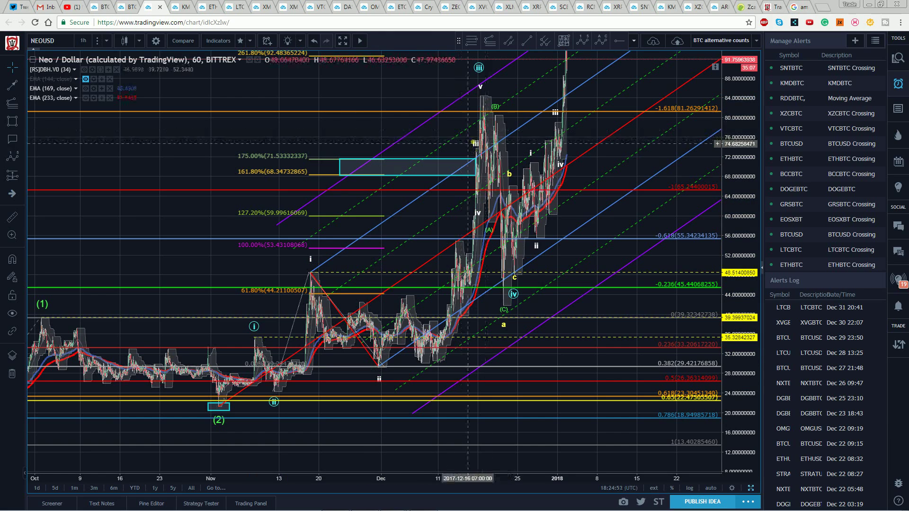
click(480, 208)
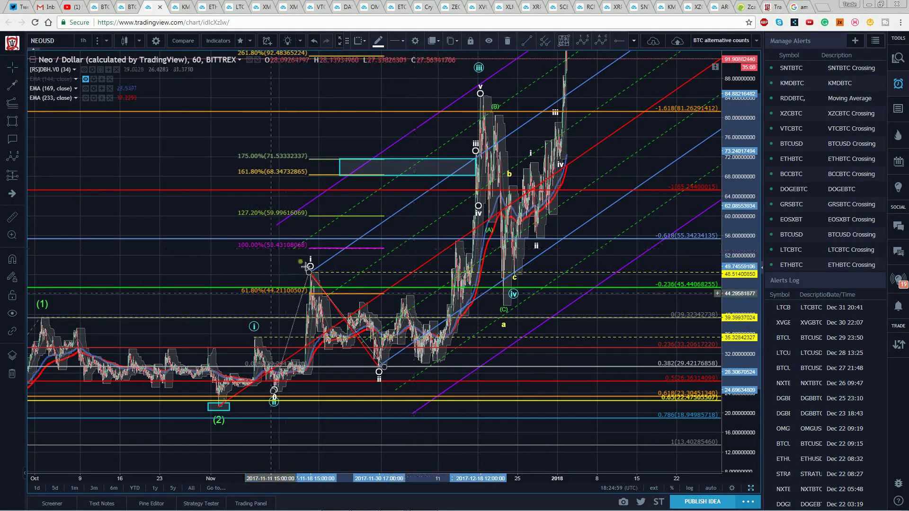
click(384, 98)
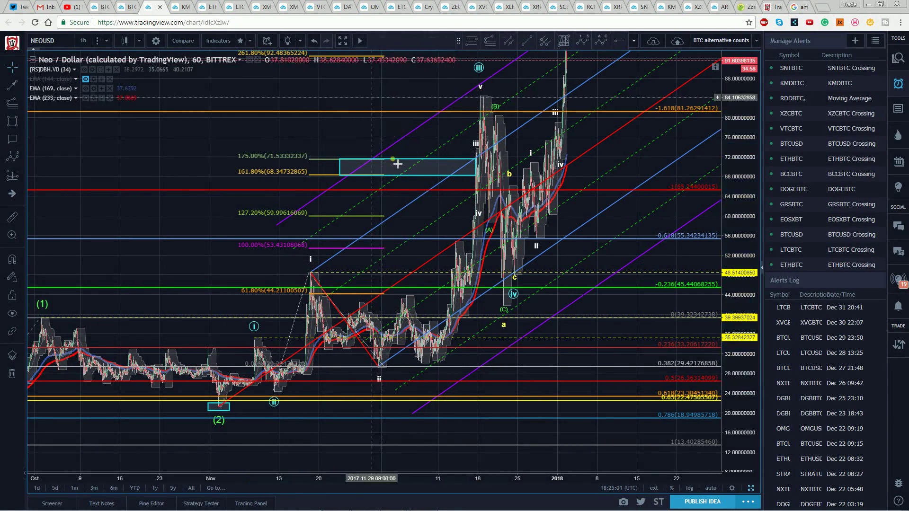
Delete the rectangle over the 161.8%–175% zone and move the circled wave iii label down to about 87.28 above the mid-December peak.
click(344, 164)
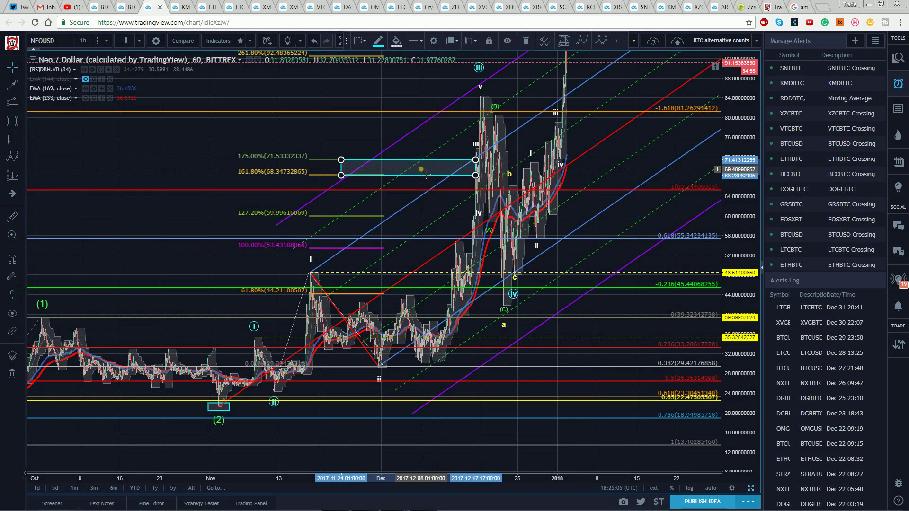
key(Delete)
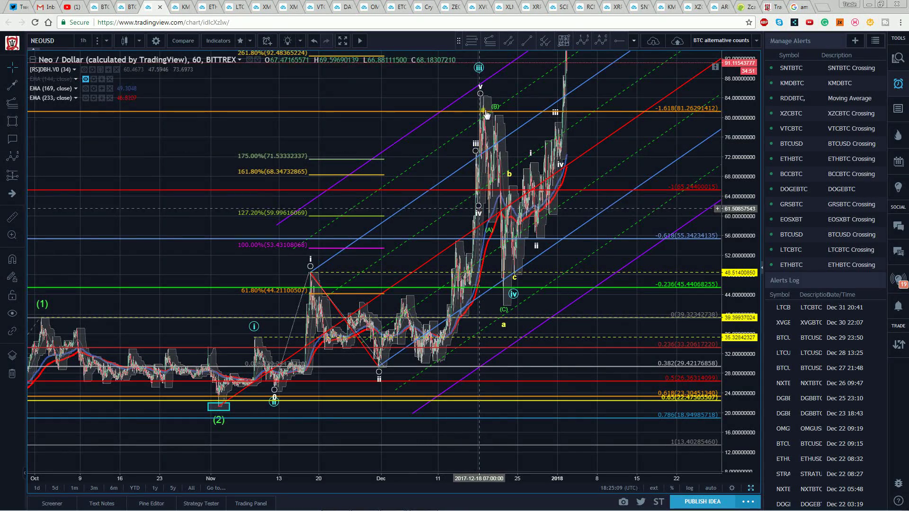
click(480, 75)
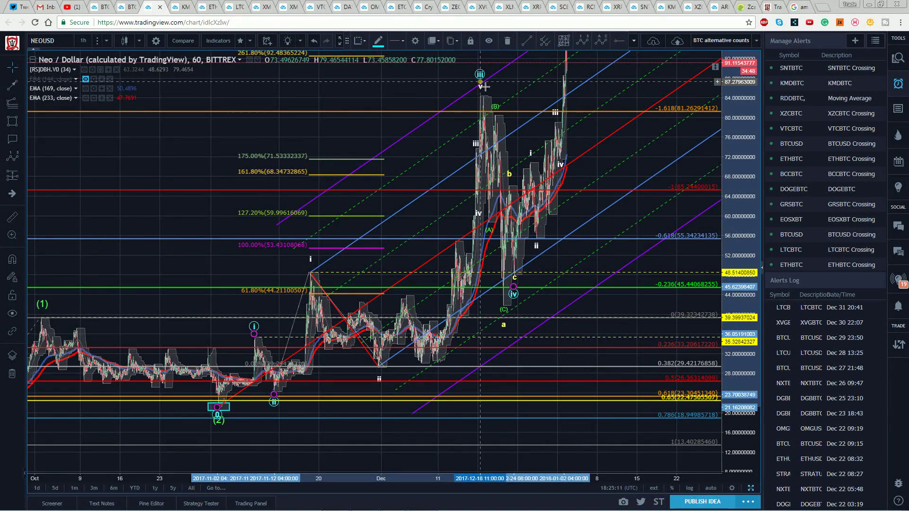
click(351, 209)
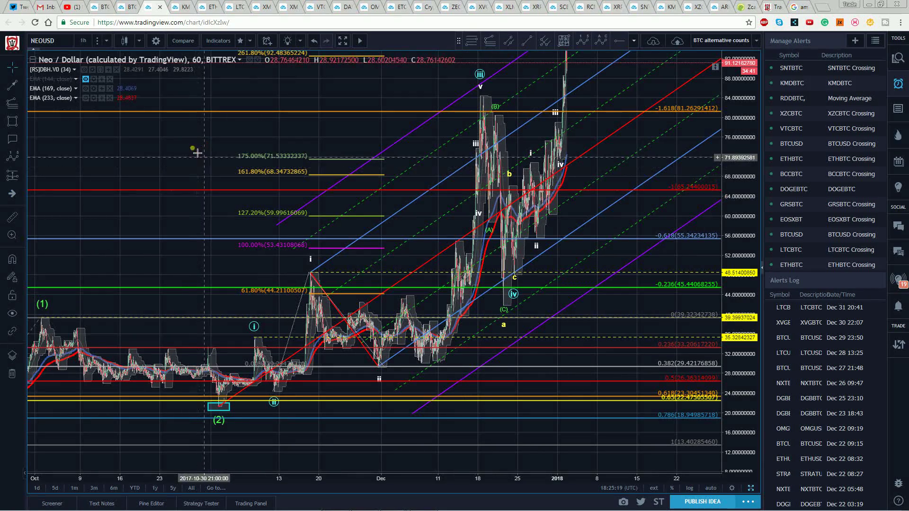
Delete the Fibonacci retracement spanning 39.32 to 13.40 and the trend-based Fibonacci extension anchored at circled ii, white i and white ii.
drag(190, 149, 182, 149)
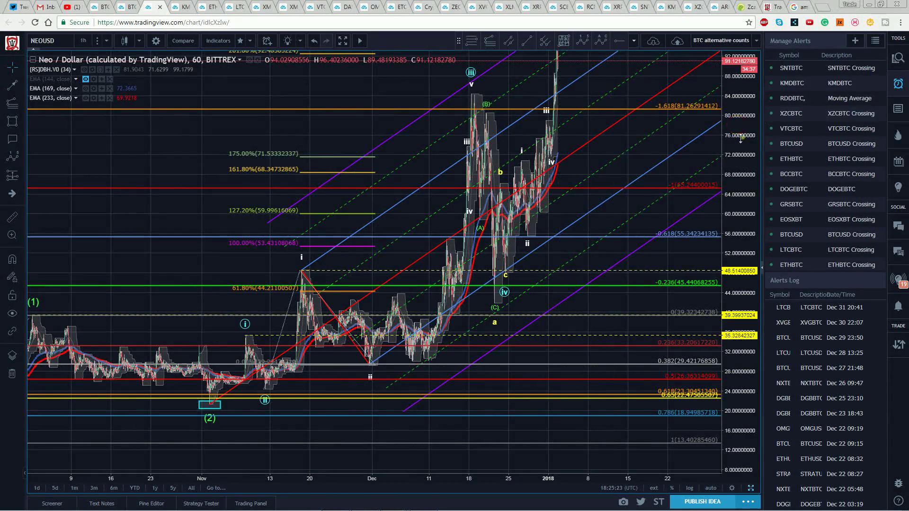
drag(740, 141, 745, 167)
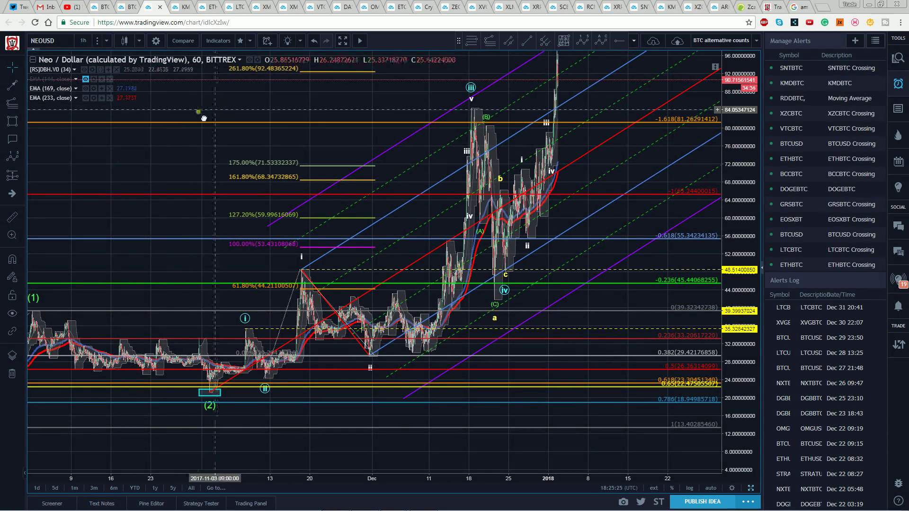
drag(215, 110, 172, 117)
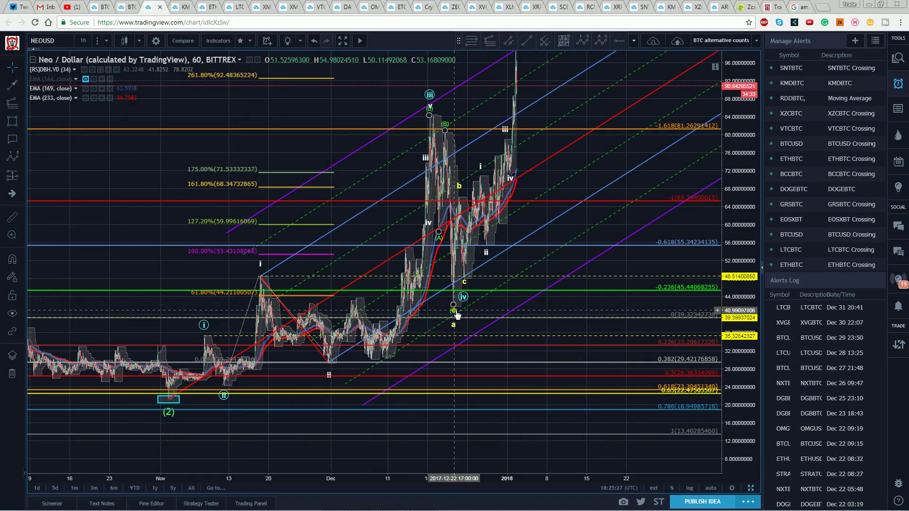
click(563, 291)
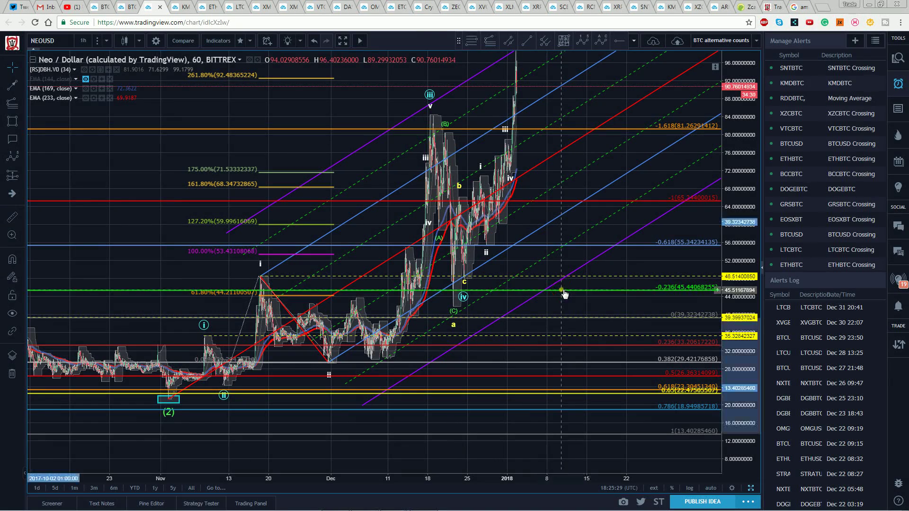
key(Delete)
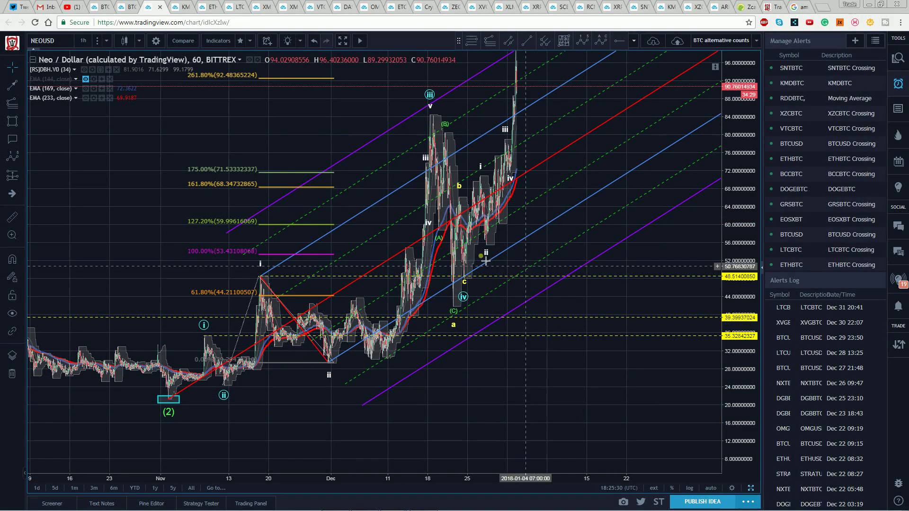
click(273, 172)
key(Delete)
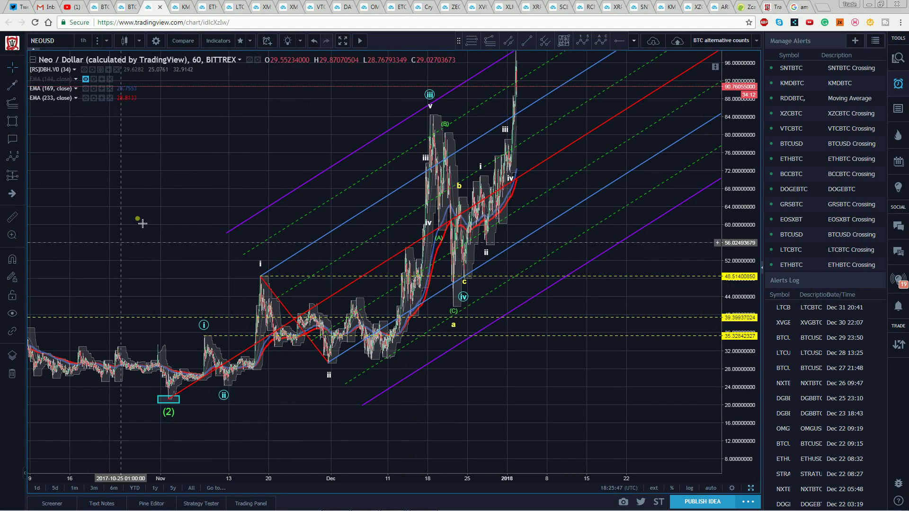
Move the circled wave iv label to about 46.53 on 24 December 2017 and the circled v label just above white v at the January high.
drag(744, 138, 747, 178)
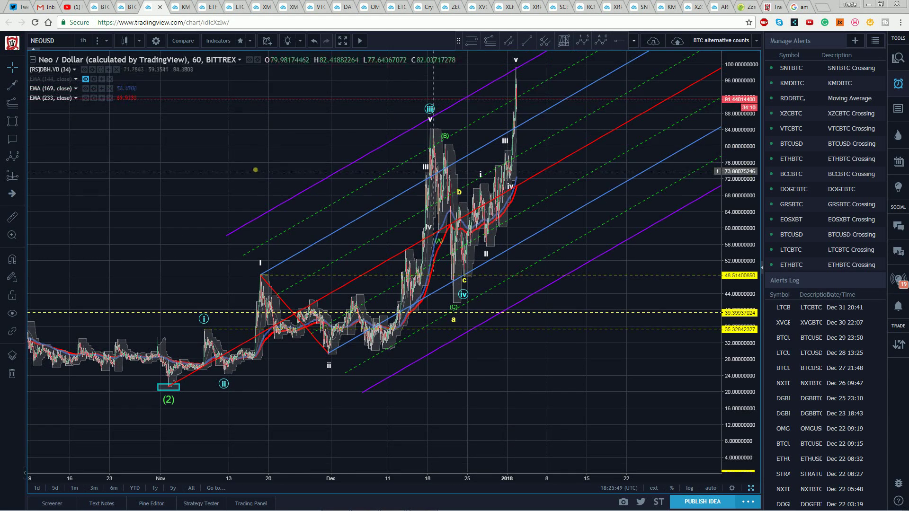
drag(262, 185, 265, 205)
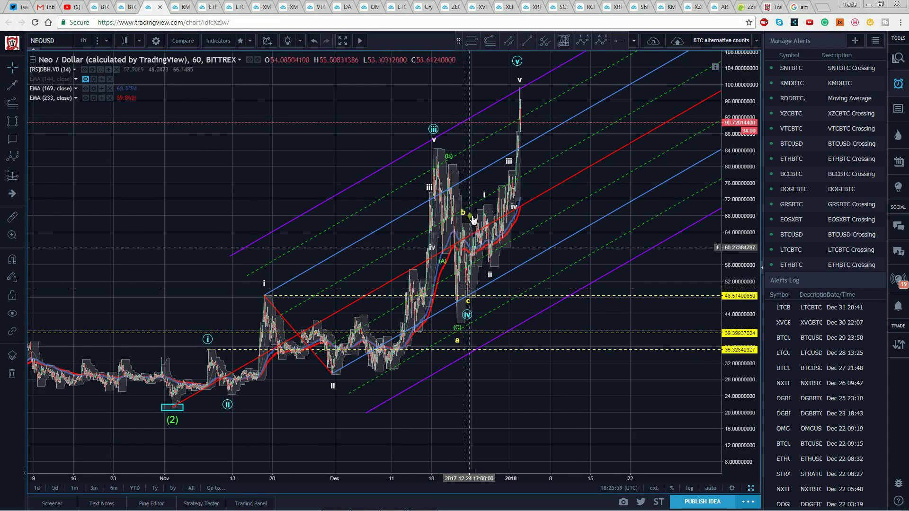
click(470, 310)
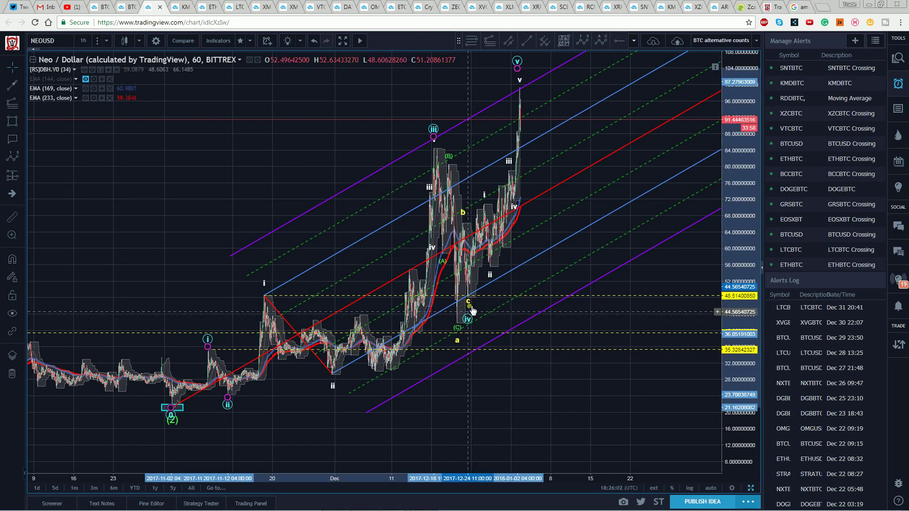
click(276, 183)
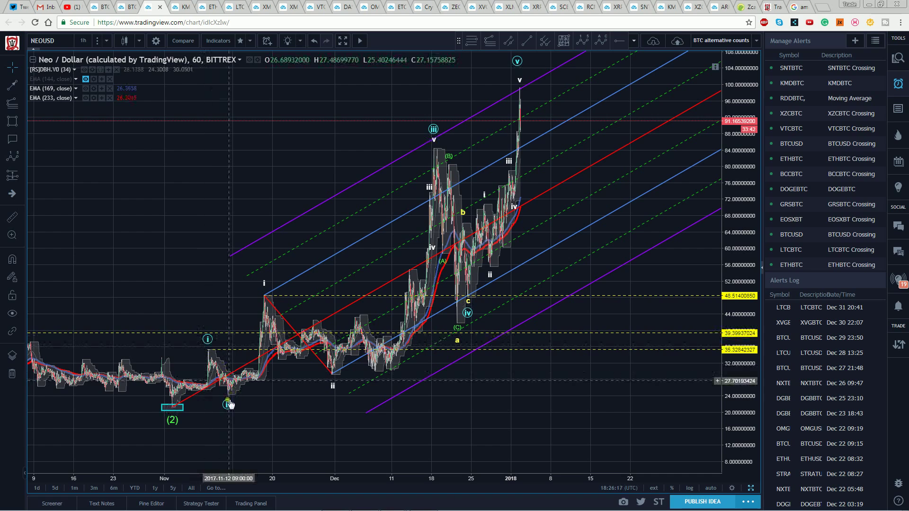
click(471, 311)
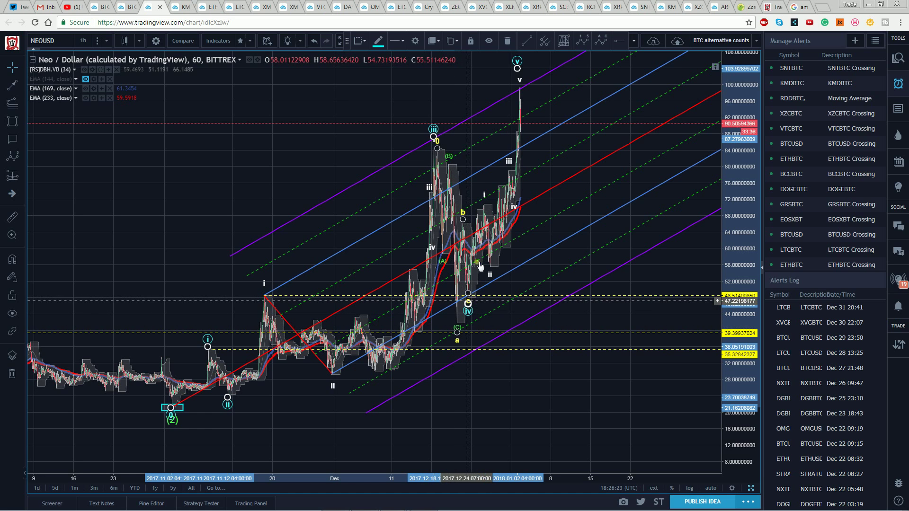
drag(521, 66, 520, 62)
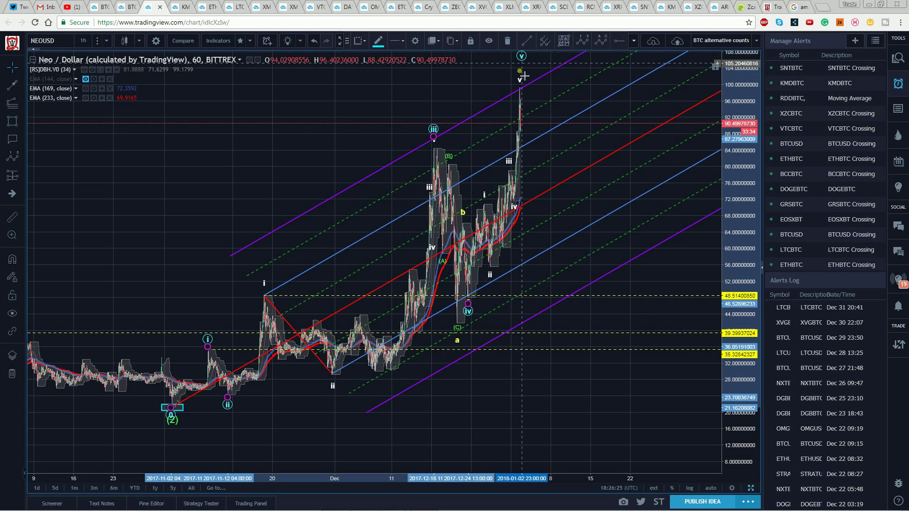
click(463, 98)
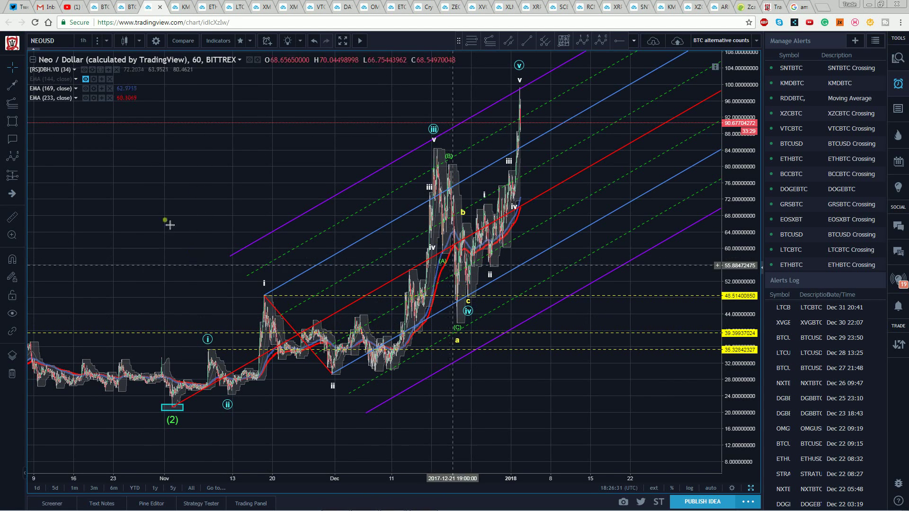
click(204, 185)
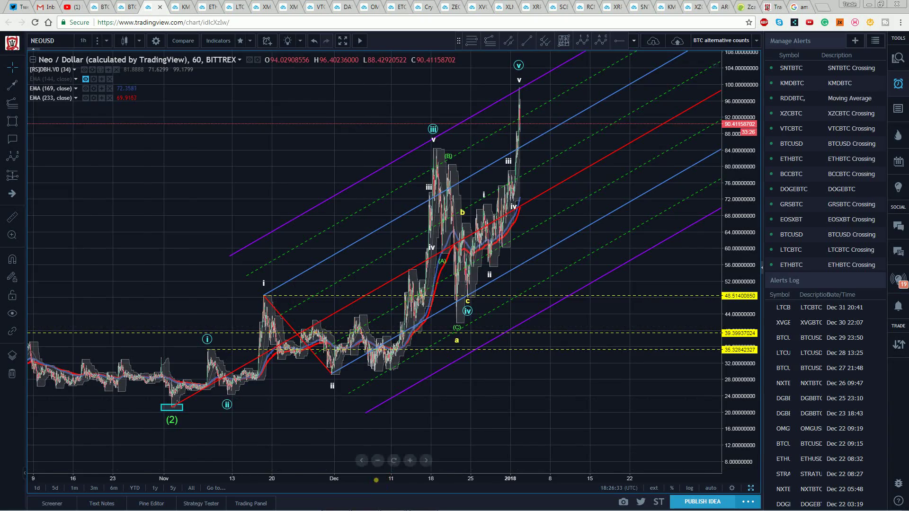
Draw a Fibonacci retracement from the circled wave ii low at about 24.44 up to the circled wave iii high at about 84.24.
drag(377, 480, 339, 481)
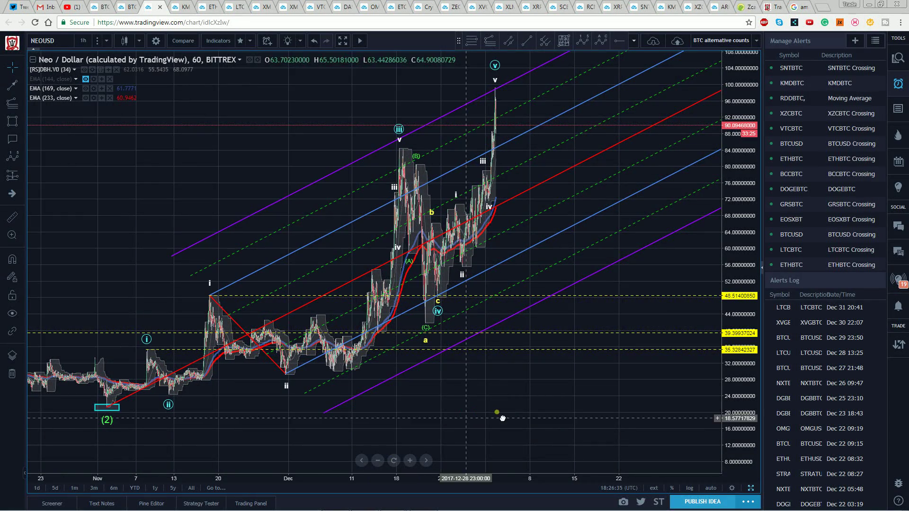
drag(502, 418, 524, 414)
drag(741, 247, 745, 196)
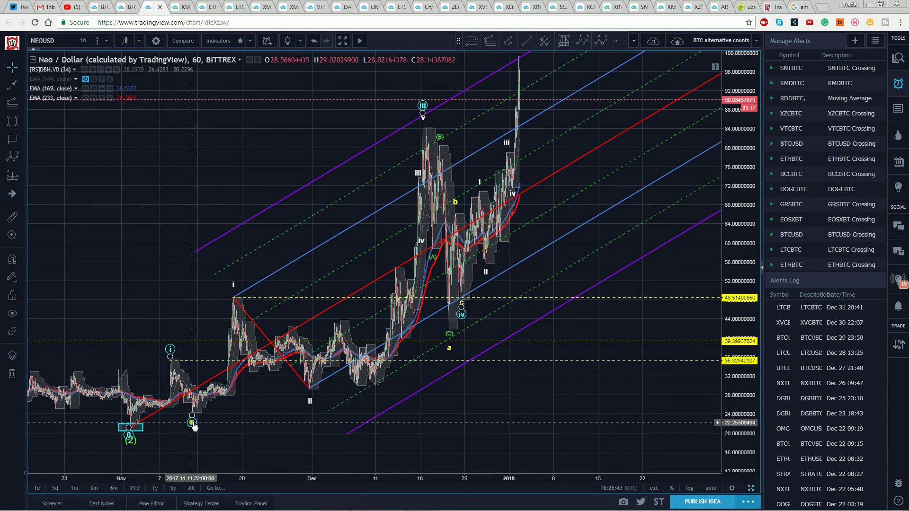
click(430, 109)
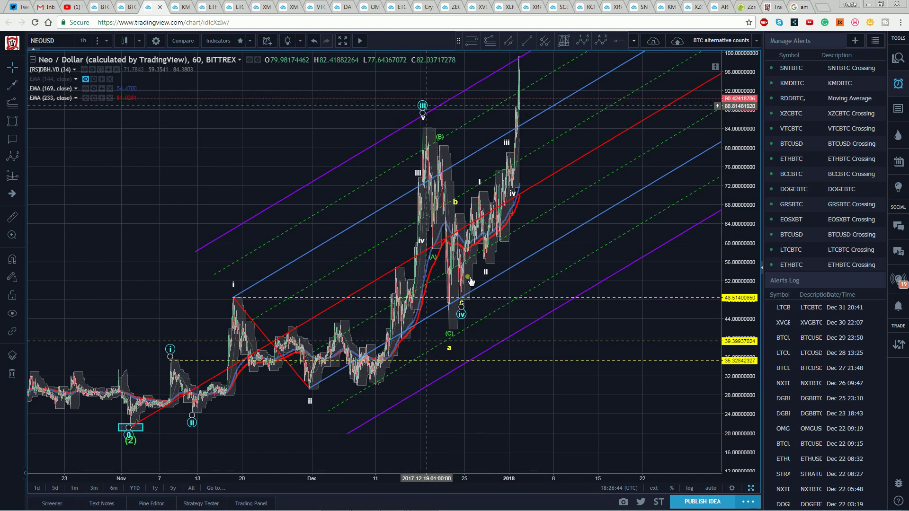
click(464, 307)
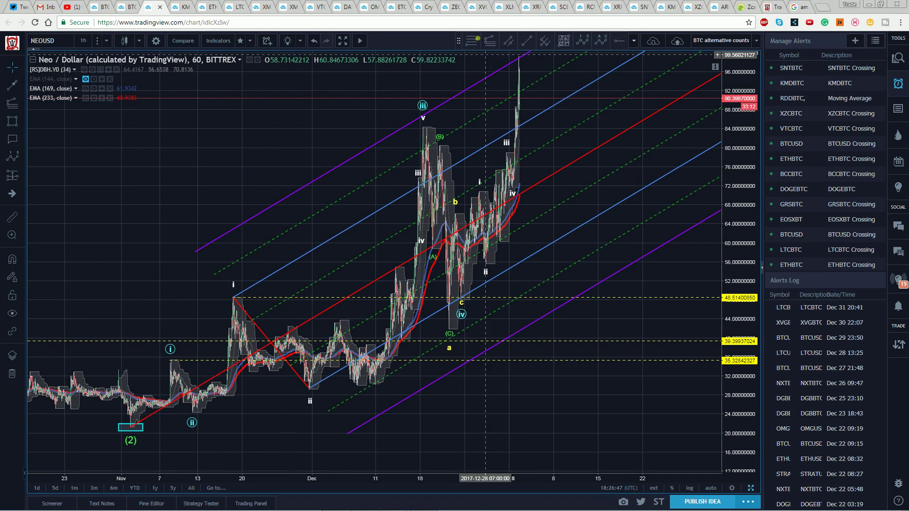
click(194, 413)
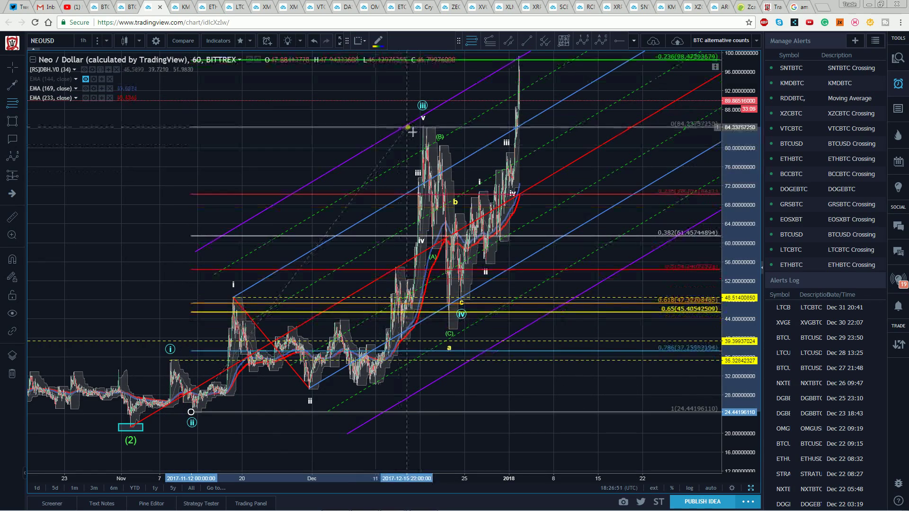
click(408, 128)
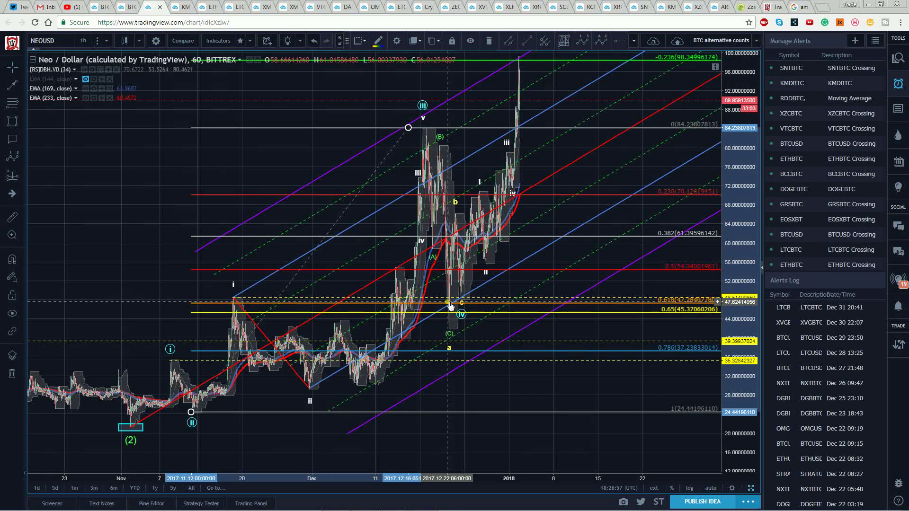
click(184, 167)
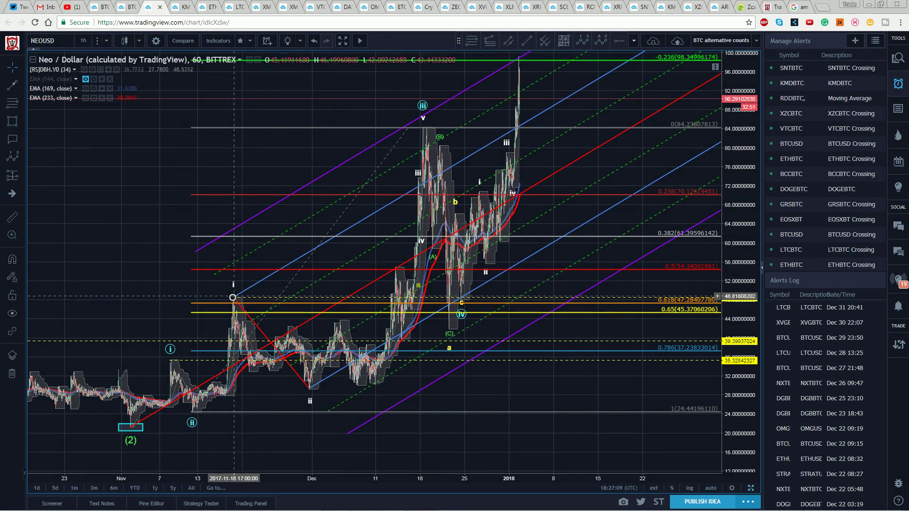
Nudge the circled wave iv label up to about 46.63 on 24 December 2017, just below the yellow c label.
click(463, 311)
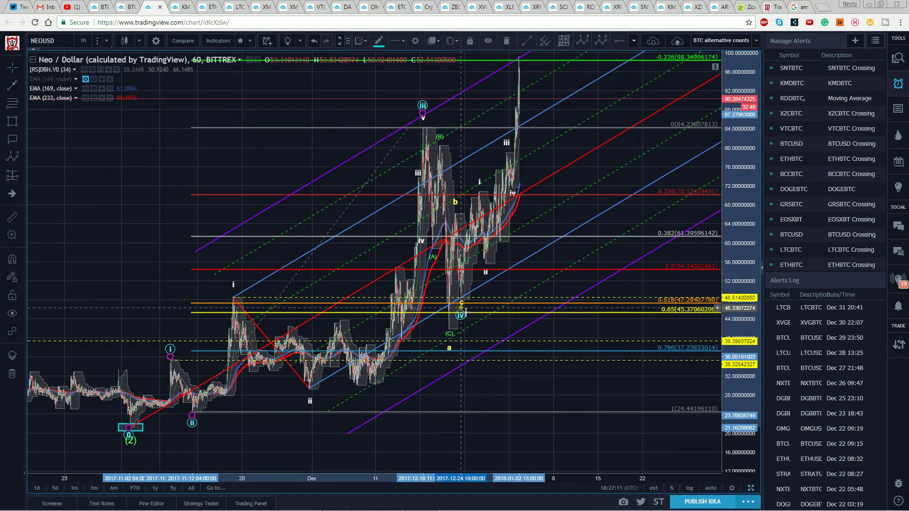
click(271, 176)
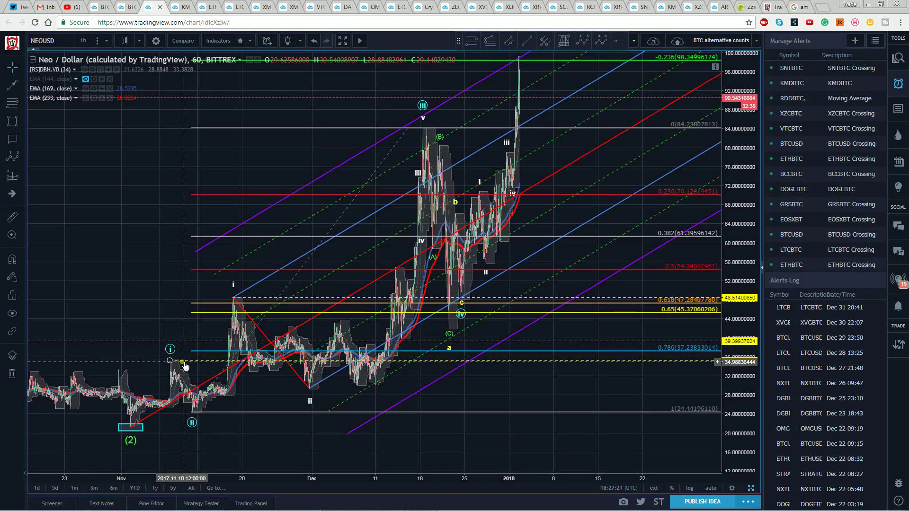
Examine the advance from the green wave (2) low to the circled wave v high against the retracement levels and the channel.
drag(331, 478, 569, 477)
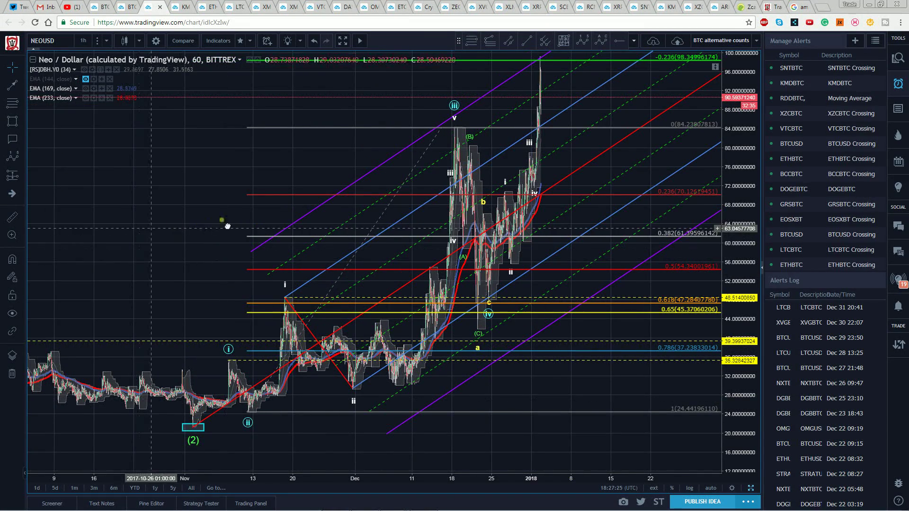
drag(228, 226, 388, 207)
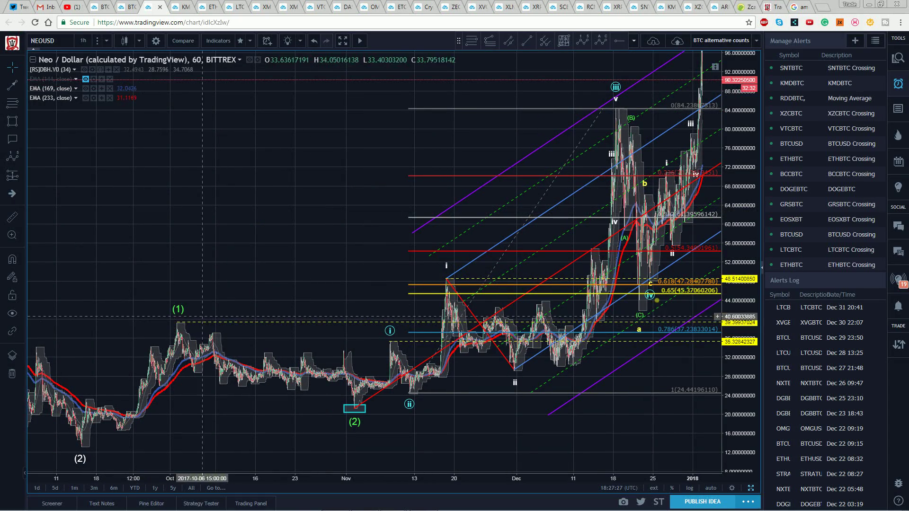
drag(290, 177, 166, 207)
drag(738, 142, 739, 161)
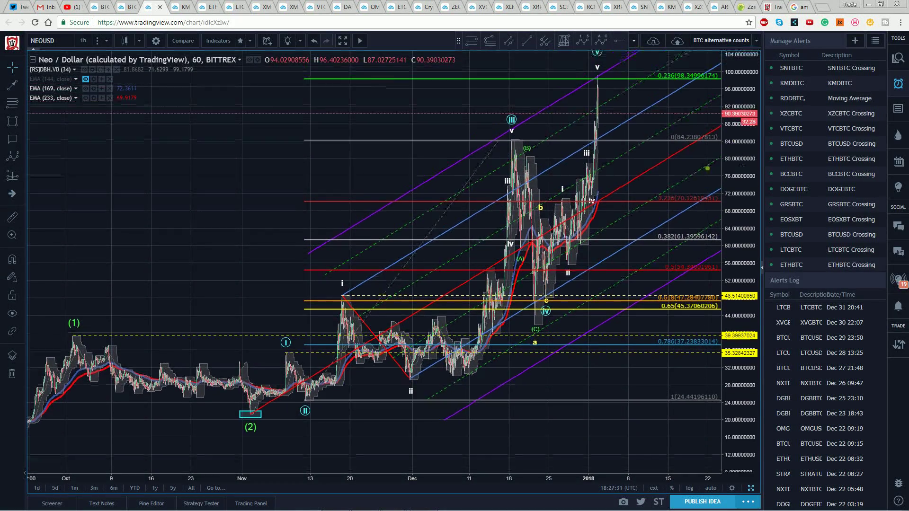
drag(202, 168, 147, 199)
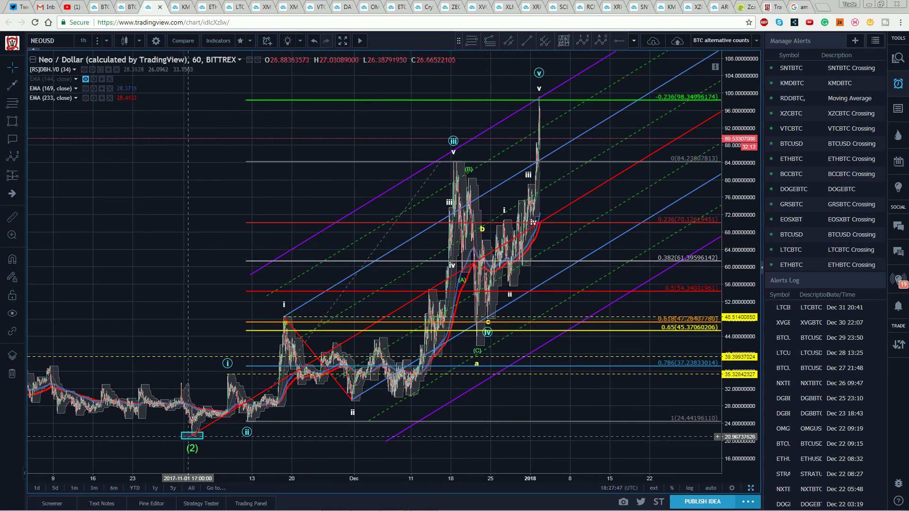
click(352, 402)
click(205, 238)
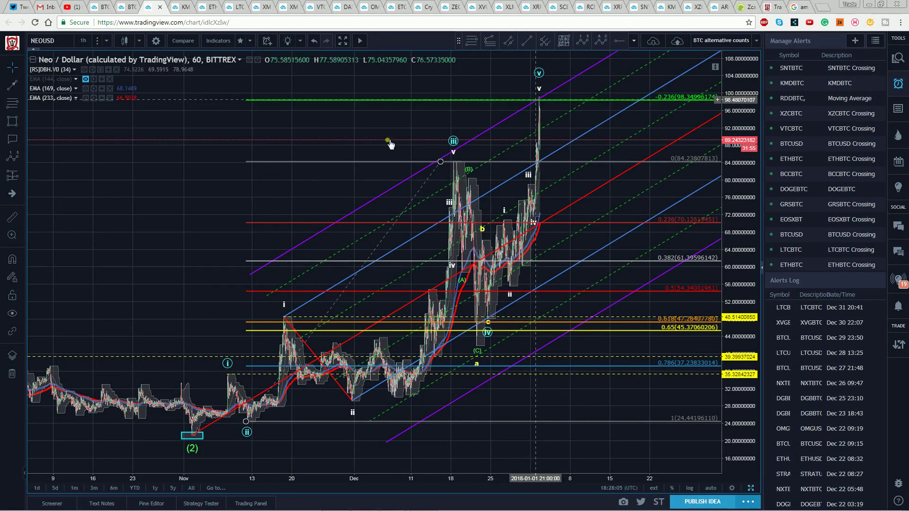
Centre the circled wave v label just above the white wave v label at the early January 2018 high.
drag(337, 116, 329, 114)
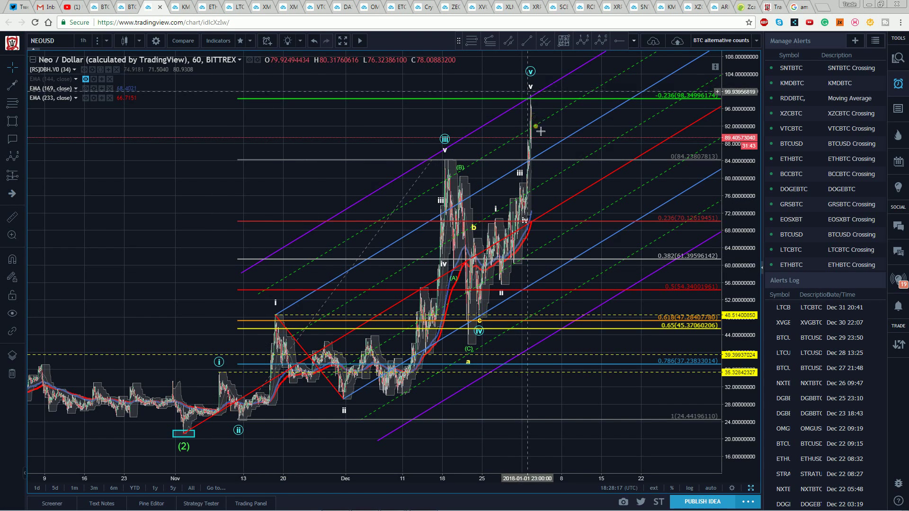
click(530, 73)
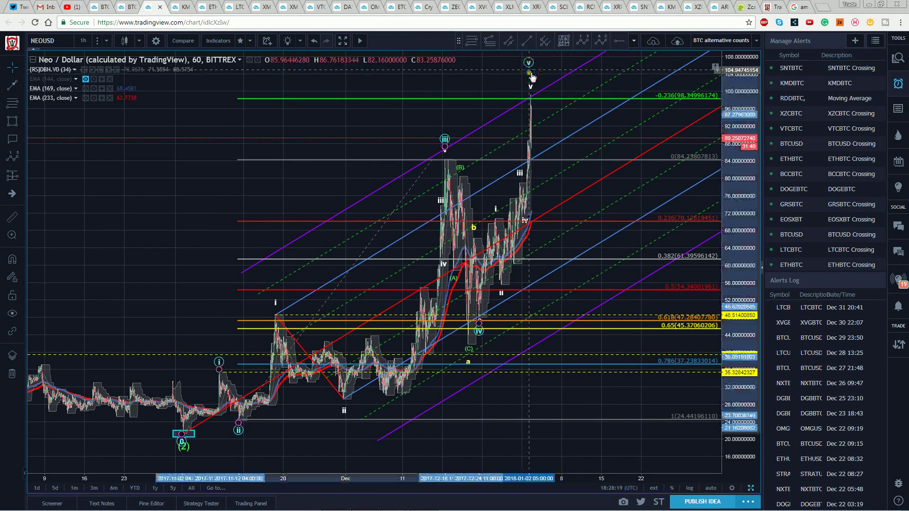
click(433, 92)
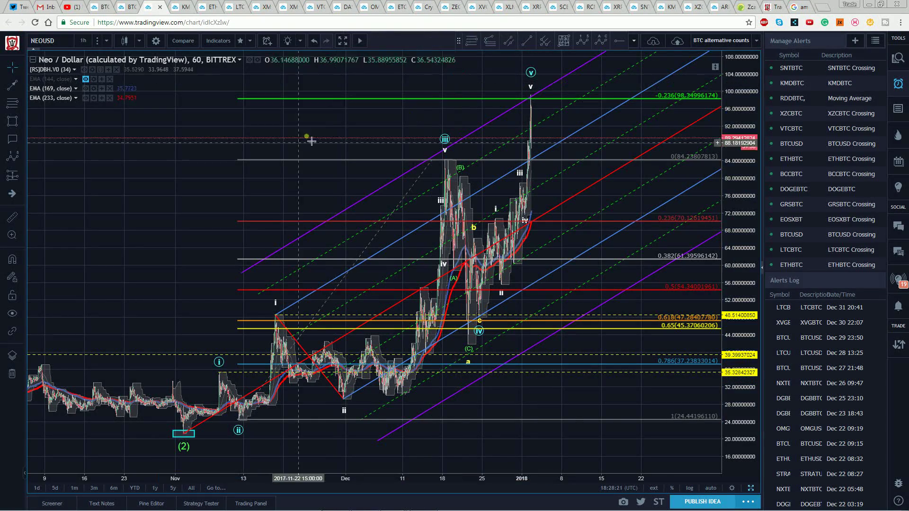
Move the white wave ii label directly below the late December low, at about 55.35.
drag(320, 123, 307, 132)
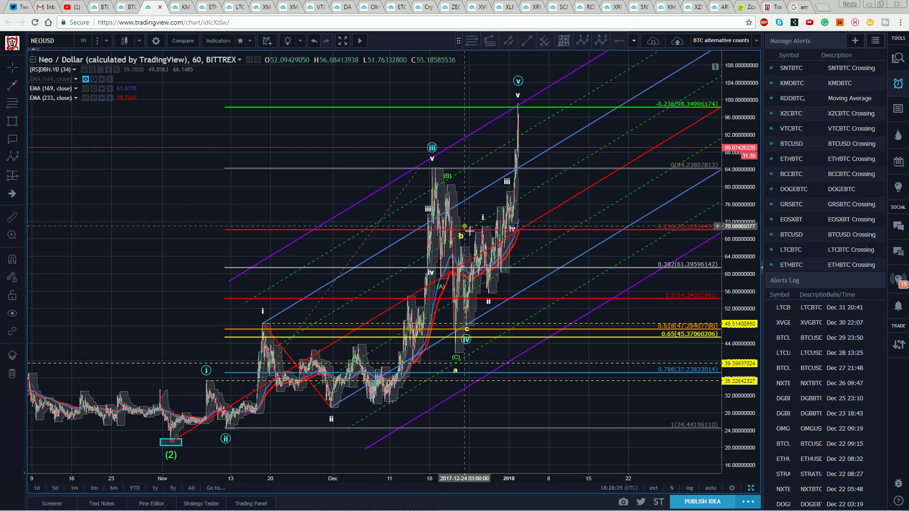
click(16, 236)
drag(501, 270, 549, 319)
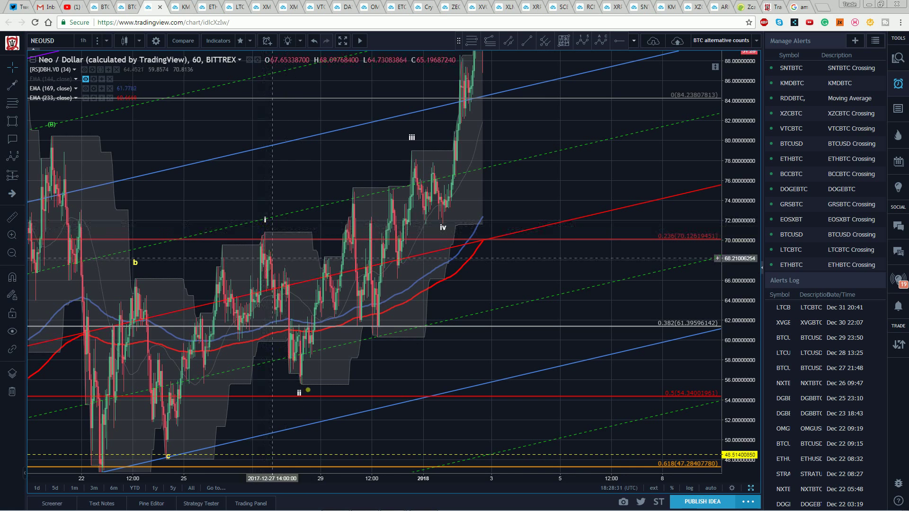
click(305, 386)
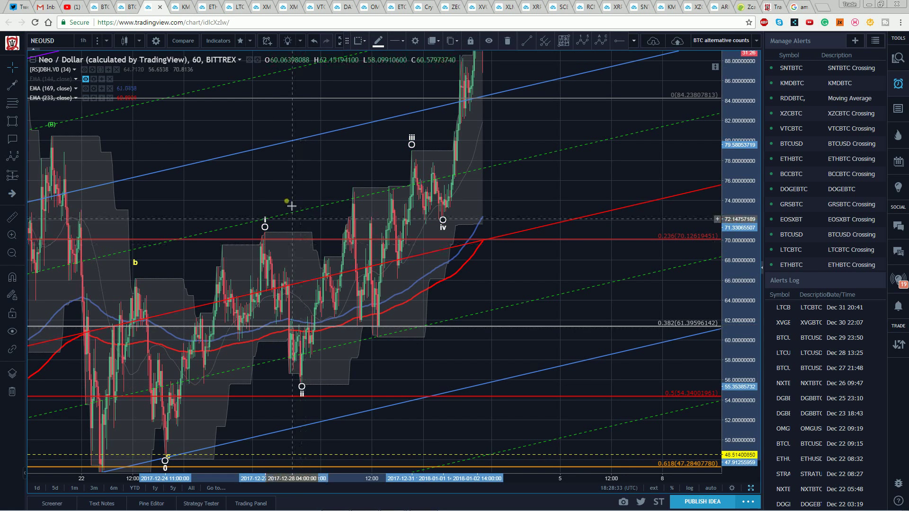
click(269, 191)
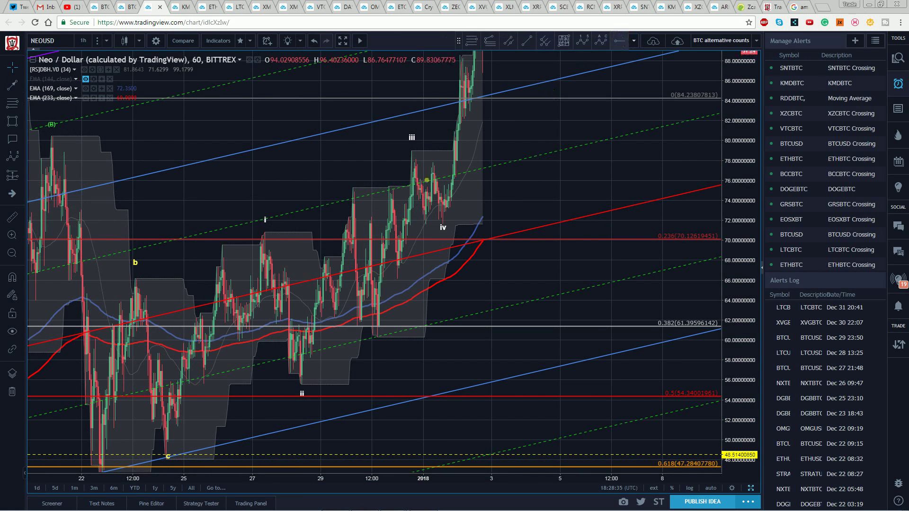
Draw a horizontal ray from the white wave i high at about 70.82 on 27 December 2017.
key(alt+j)
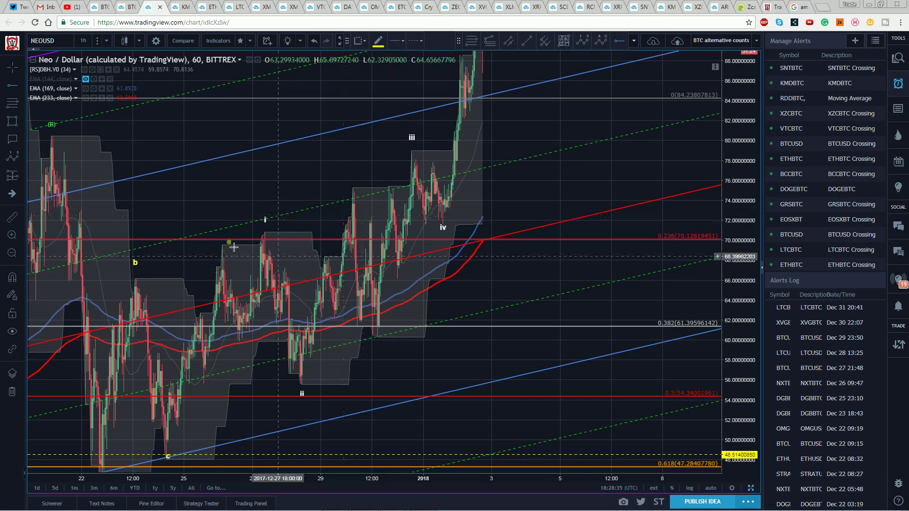
click(270, 236)
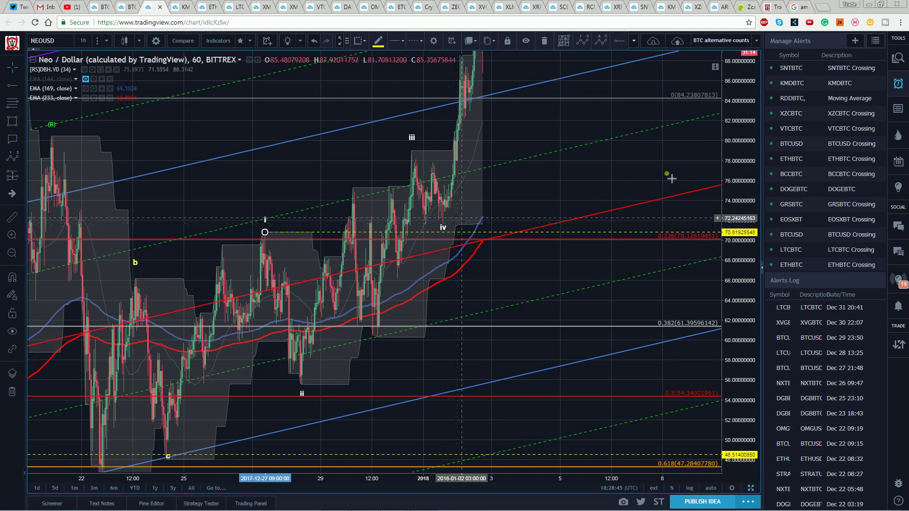
drag(735, 131, 734, 228)
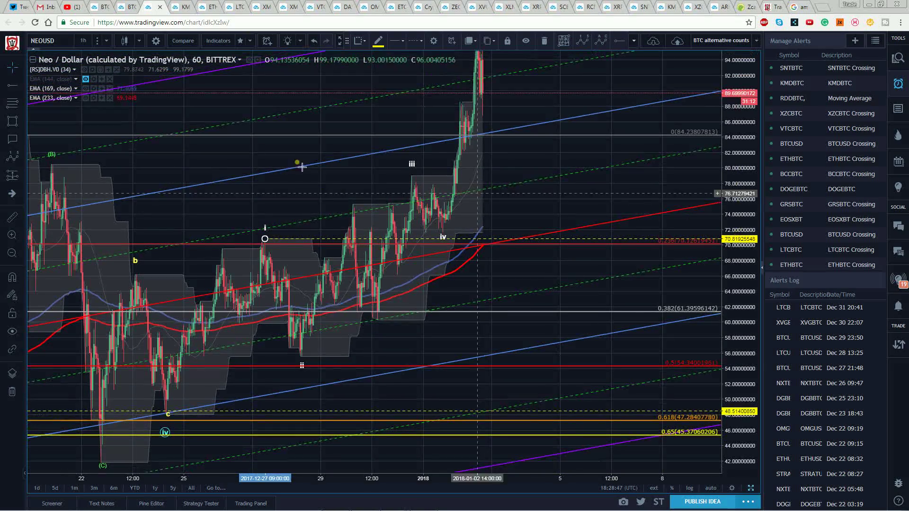
drag(264, 171, 316, 210)
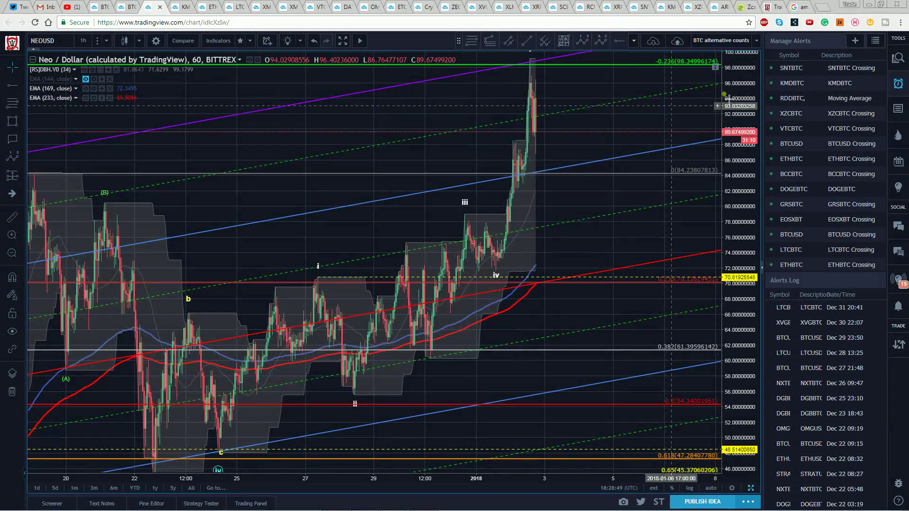
drag(727, 99, 730, 174)
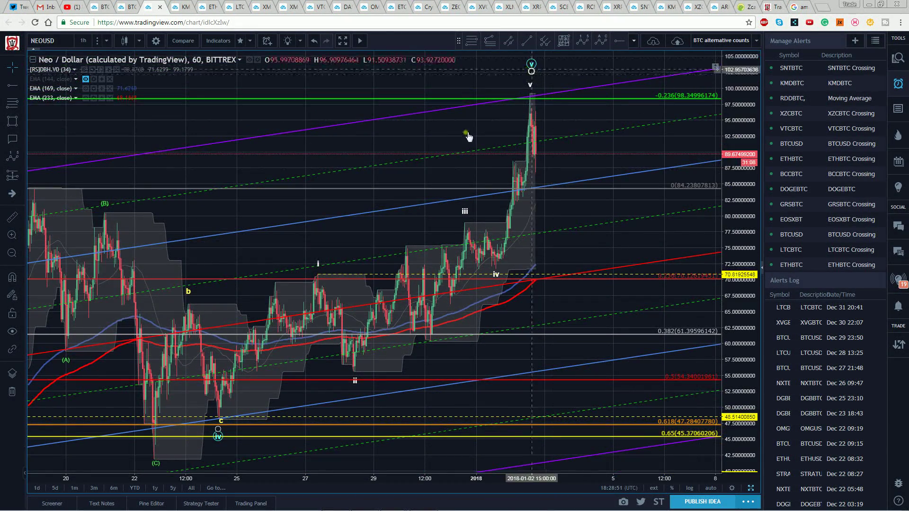
Place the green (3) label just above the circled wave v label, at about 106.76 on 2 January 2018.
click(13, 256)
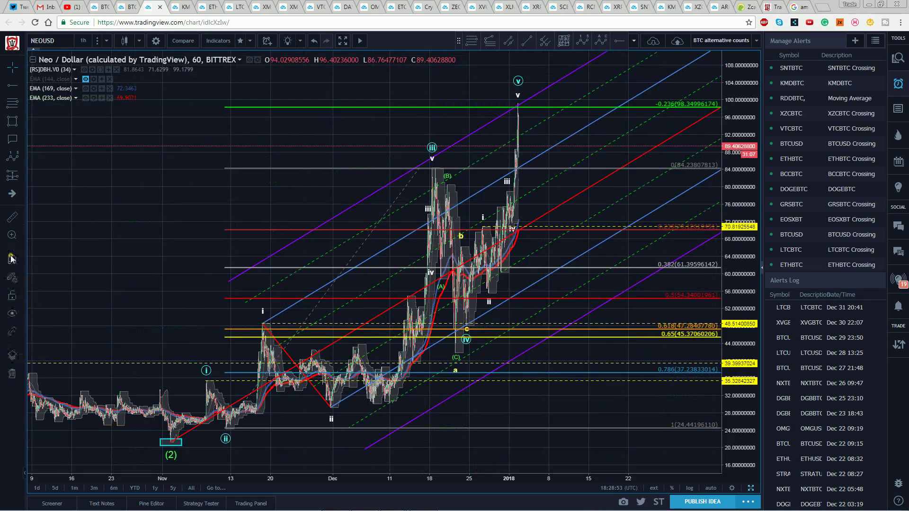
drag(121, 201, 86, 198)
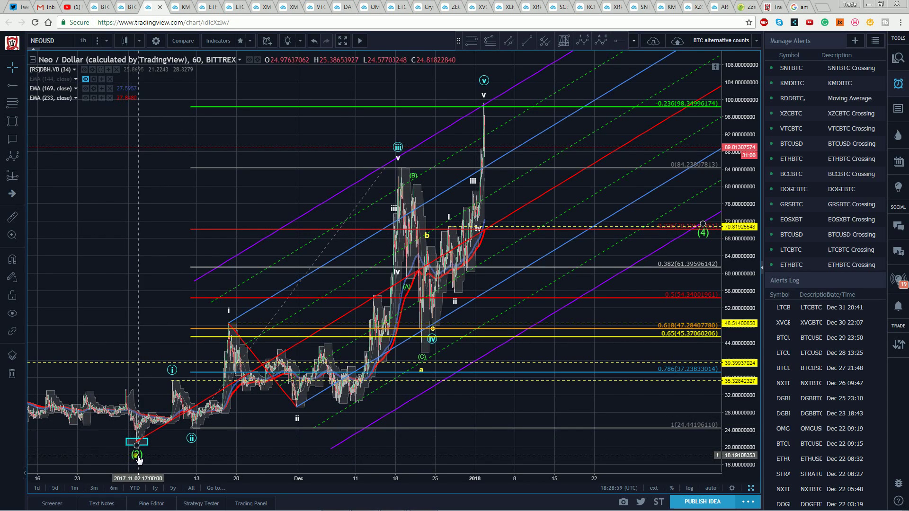
drag(753, 134, 800, 187)
drag(491, 68, 489, 101)
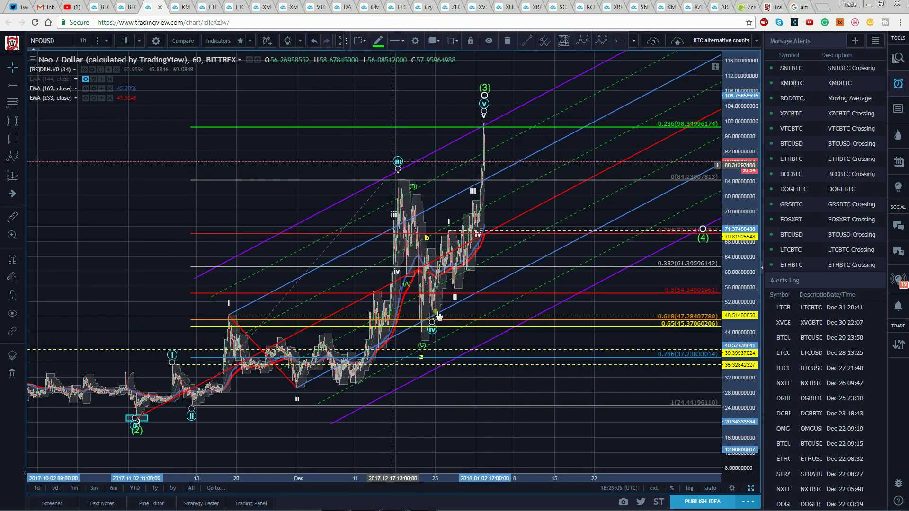
click(386, 97)
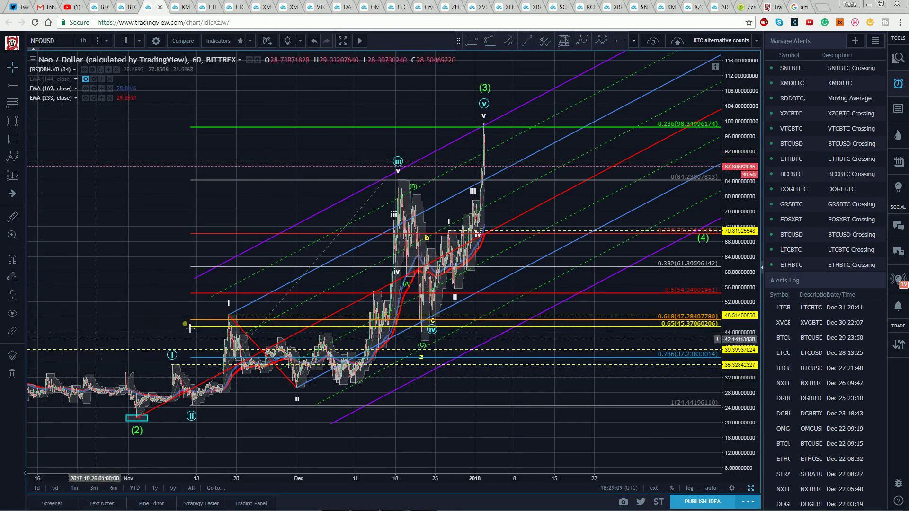
Move the green (4) label back to about 71.93 on 16 January 2018.
drag(283, 106, 302, 106)
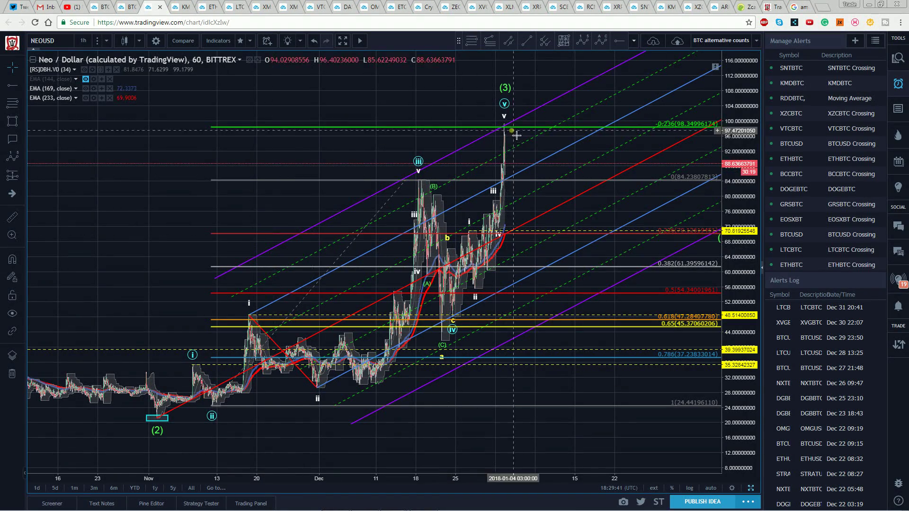
drag(372, 106, 351, 105)
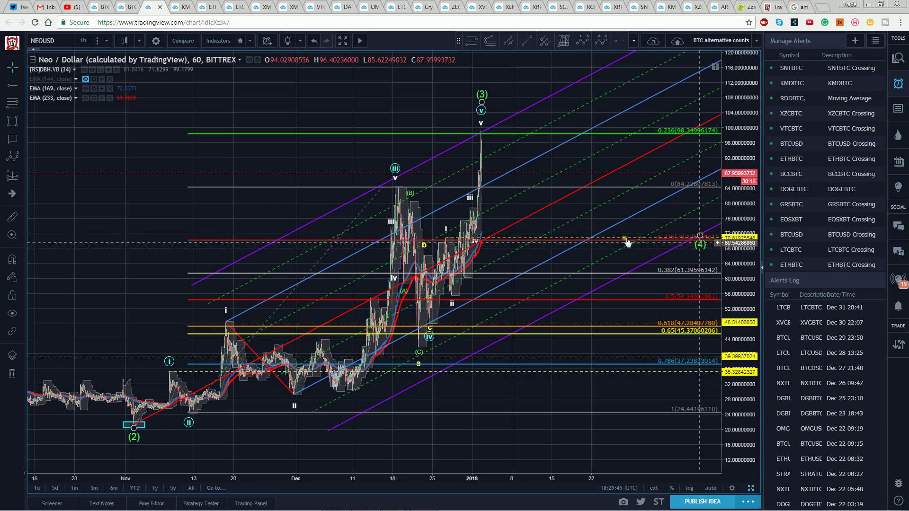
drag(627, 242, 569, 239)
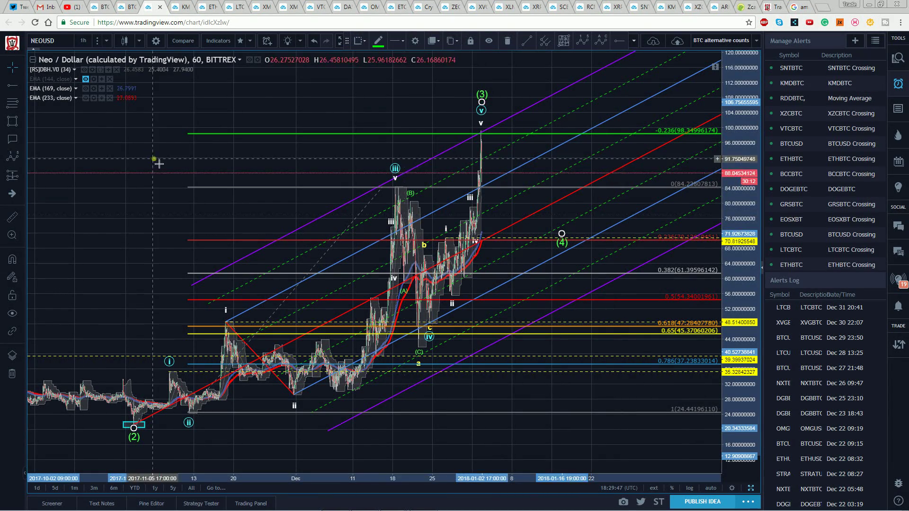
click(177, 145)
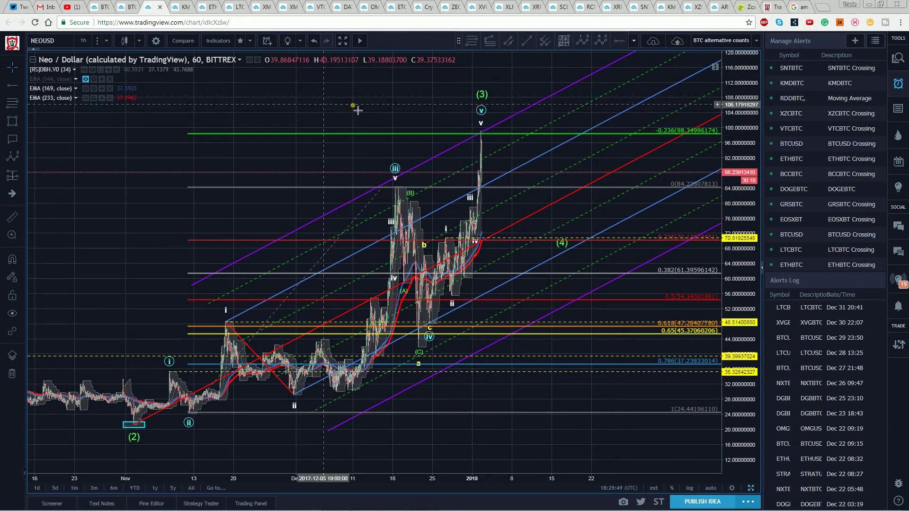
Draw an (A)(B)(C) correction from the wave v high at about 99.78, with points at about 80.83, 91.88 and 72.93 near the (4) label.
drag(357, 110, 354, 109)
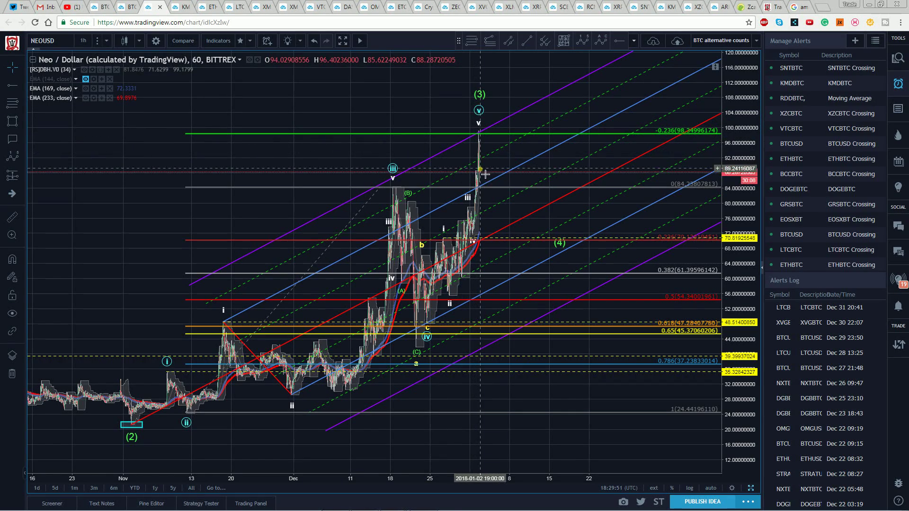
drag(310, 107, 301, 111)
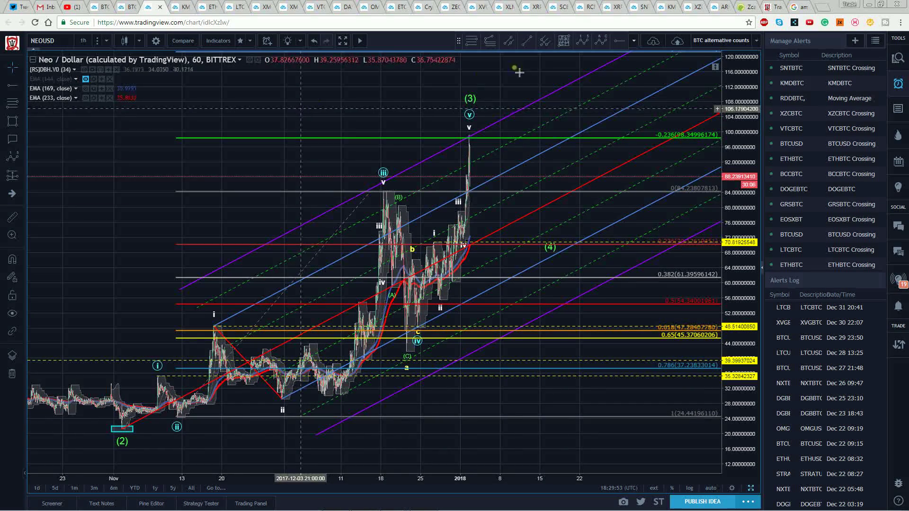
click(468, 132)
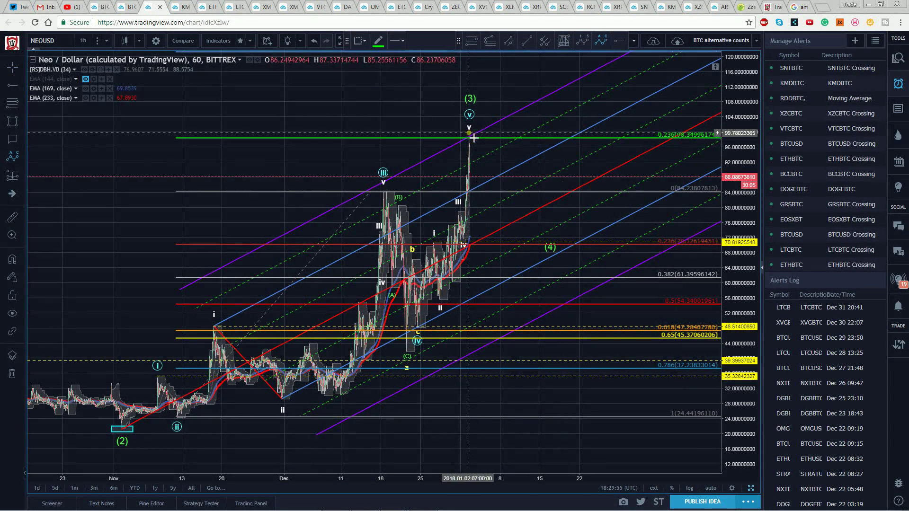
click(484, 204)
click(506, 163)
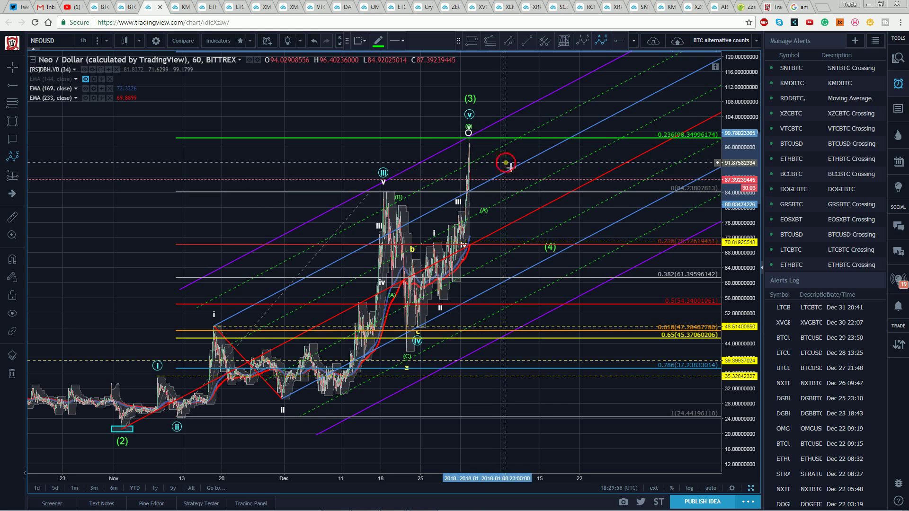
click(547, 234)
Colour the new (A)(B)(C) correction yellow and show its connecting wave lines.
click(379, 42)
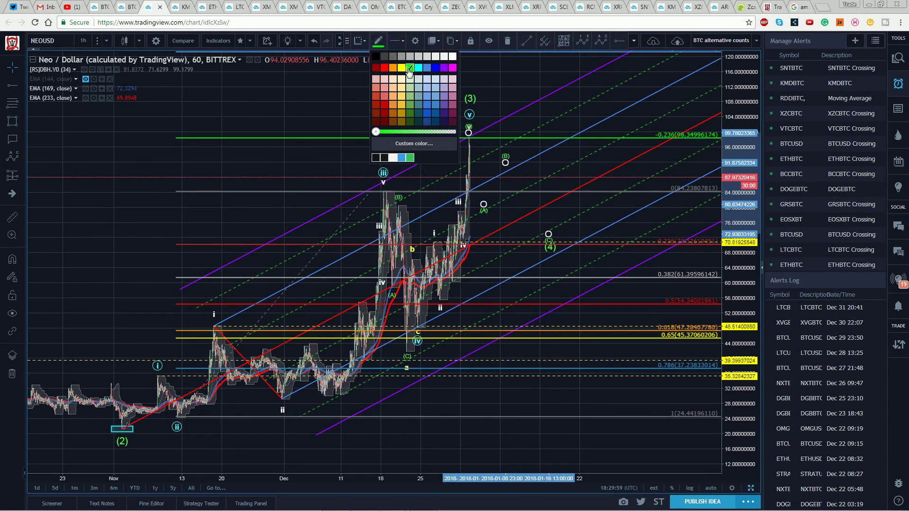
click(402, 68)
click(415, 40)
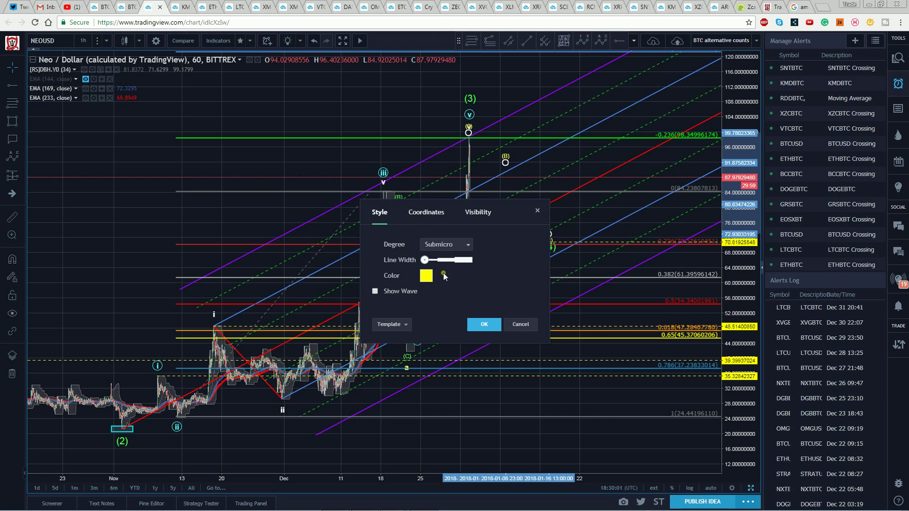
click(473, 324)
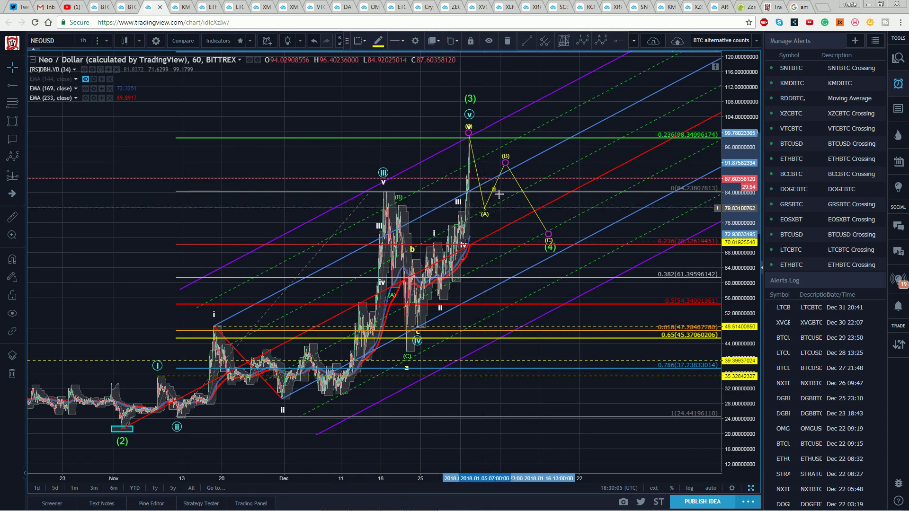
Reshape the yellow correction to (A) at about 77.20, (B) at about 89.99 and (C) at about 76.82 on 11 January 2018.
drag(508, 168, 508, 175)
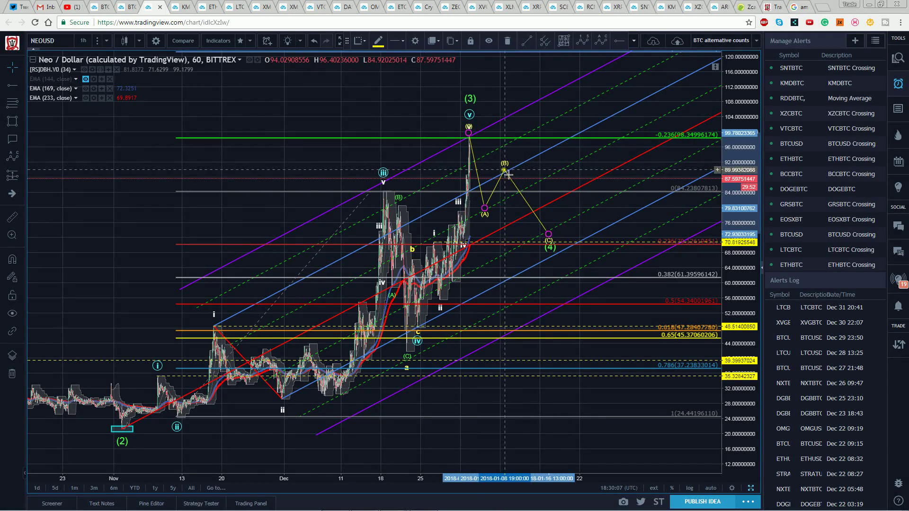
drag(550, 236, 527, 230)
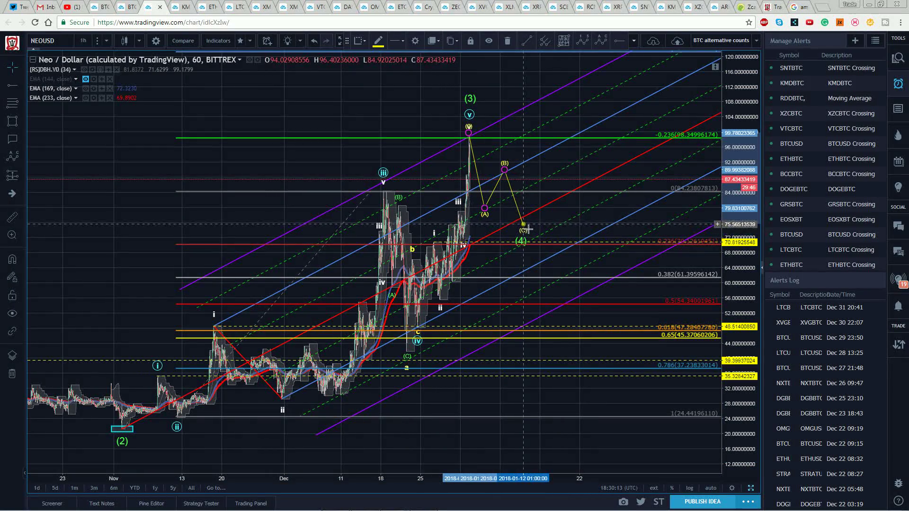
click(297, 123)
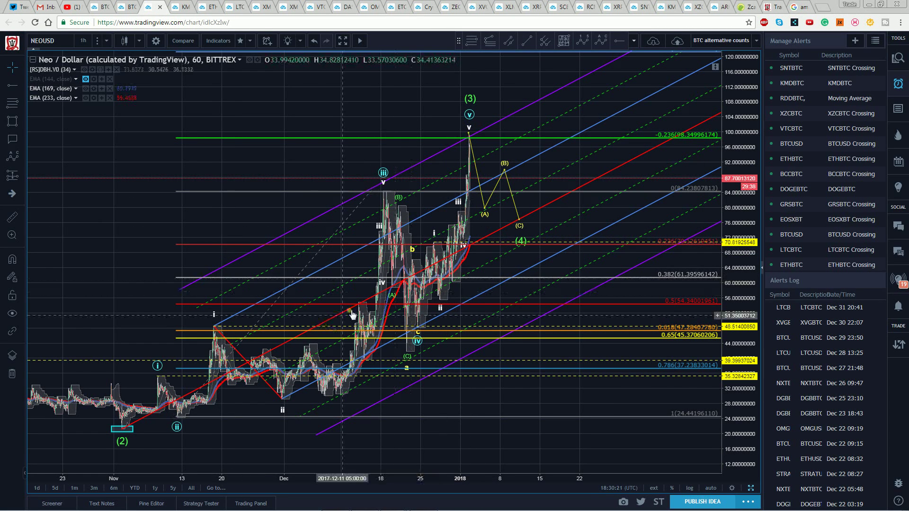
click(487, 210)
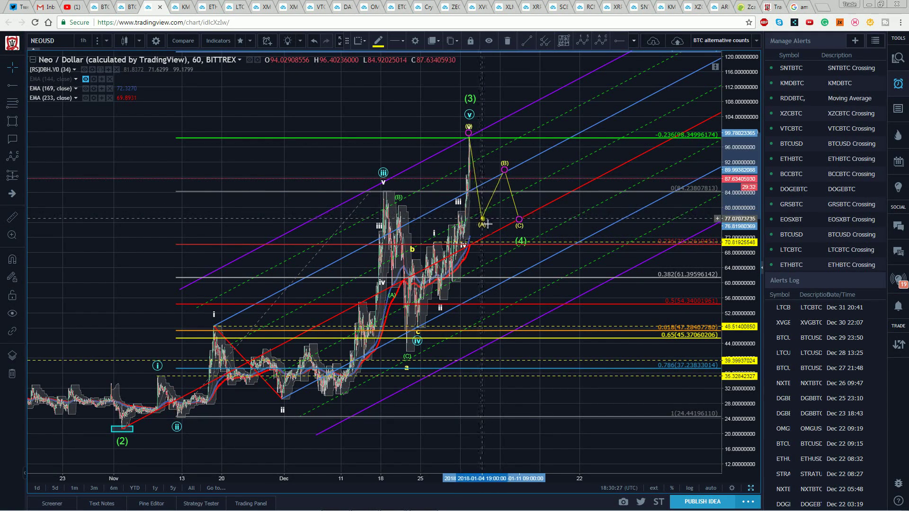
click(398, 115)
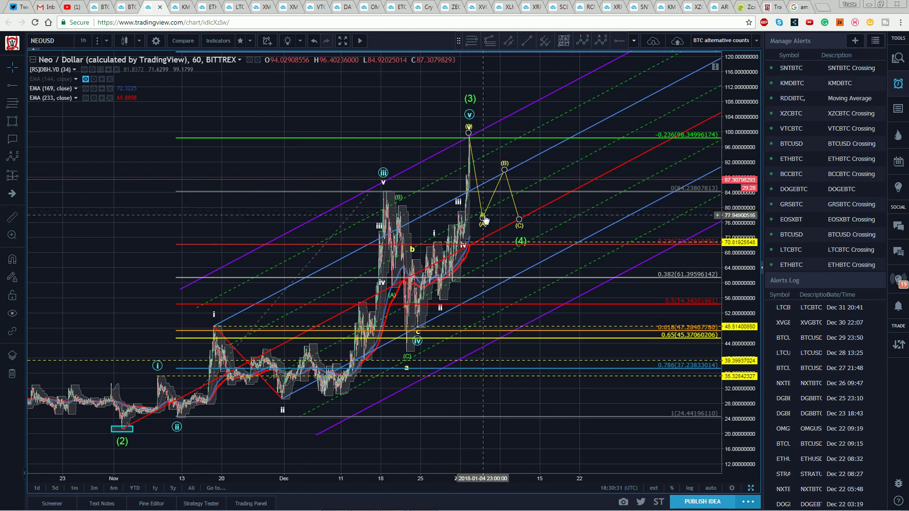
Adjust the yellow correction to (B) about 91.50 and (C) about 77.20, with the green (4) label just below (C) at about 74.31.
drag(504, 168, 501, 173)
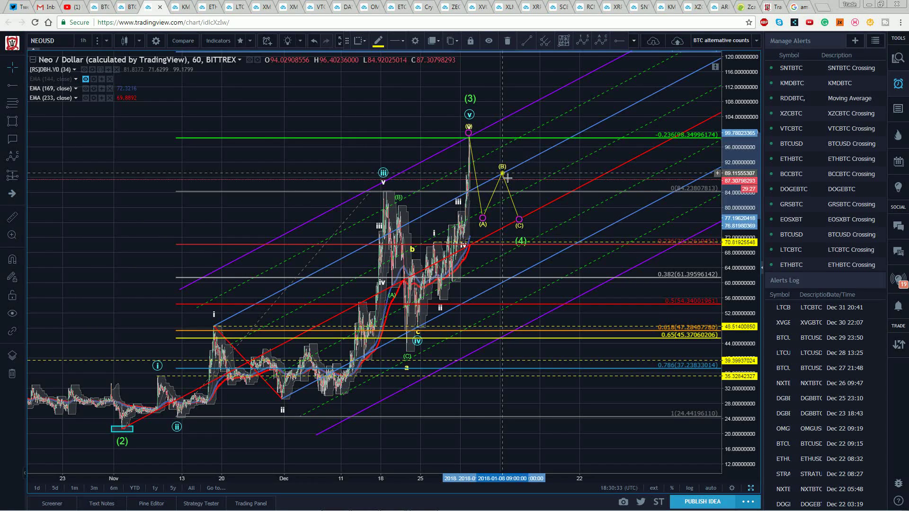
click(509, 190)
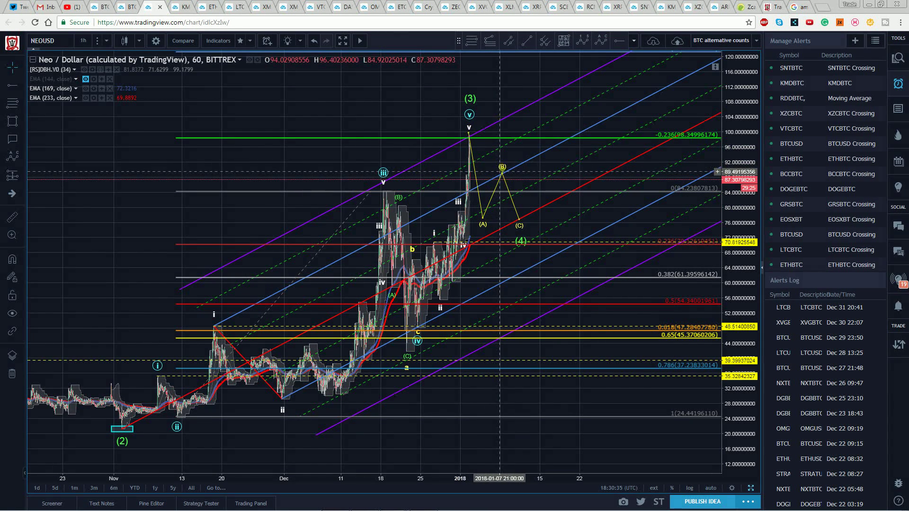
drag(502, 171, 500, 171)
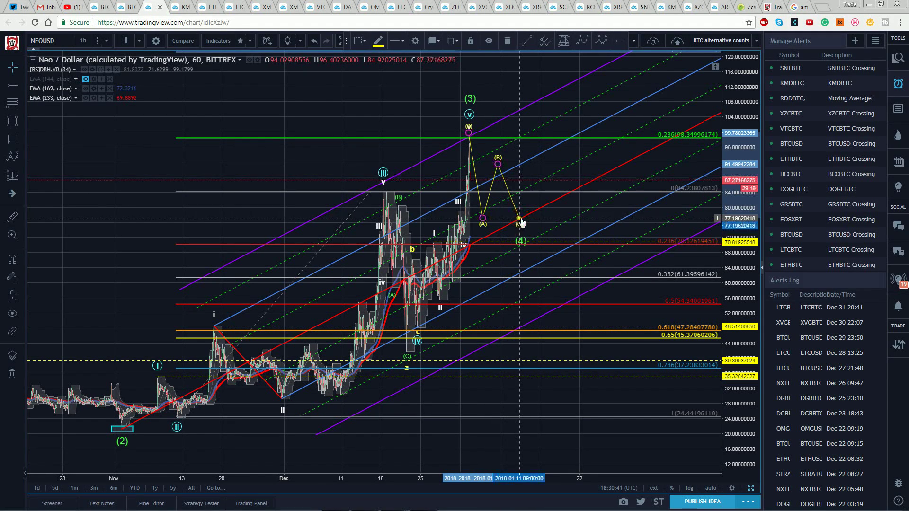
click(522, 239)
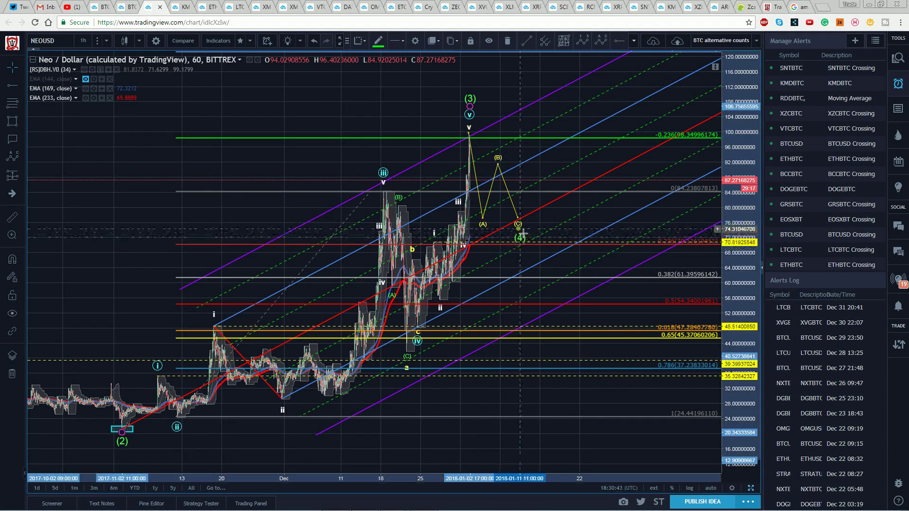
click(369, 127)
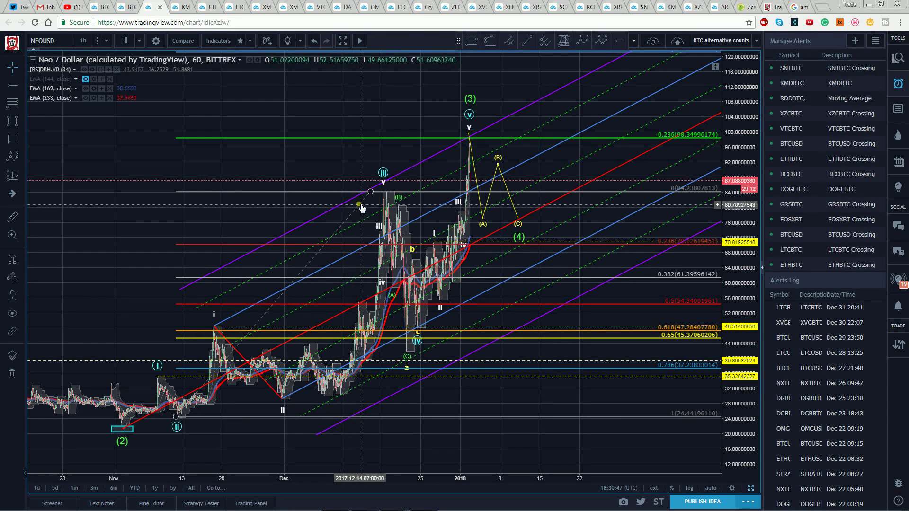
Delete the Fibonacci retracement drawn from the circled wave ii low to the circled wave iii high.
click(370, 192)
key(Delete)
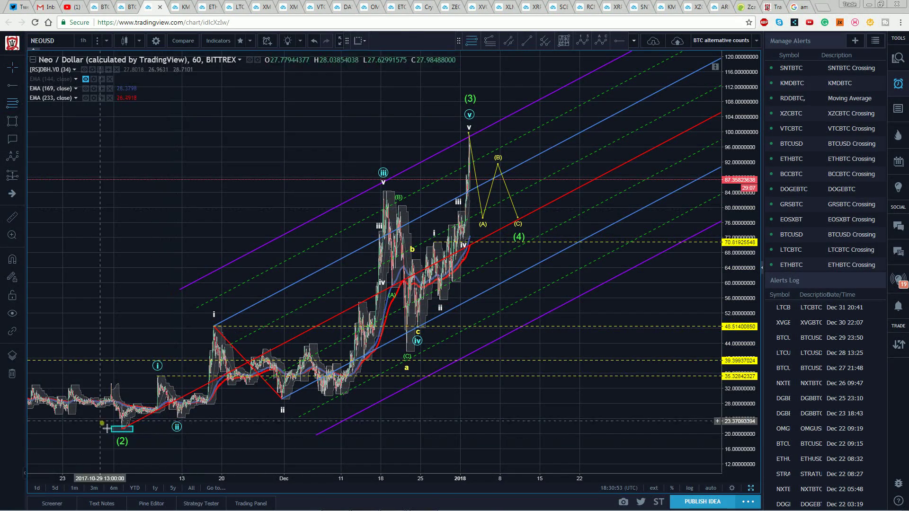
Draw a Fibonacci retracement from the green wave (2) low at about 20.86 to the wave (3) high at about 99.65.
click(122, 429)
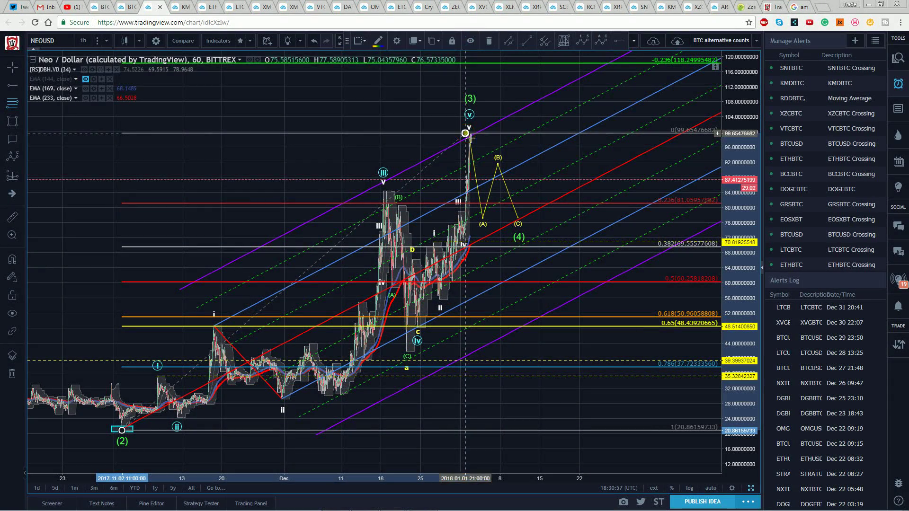
click(465, 133)
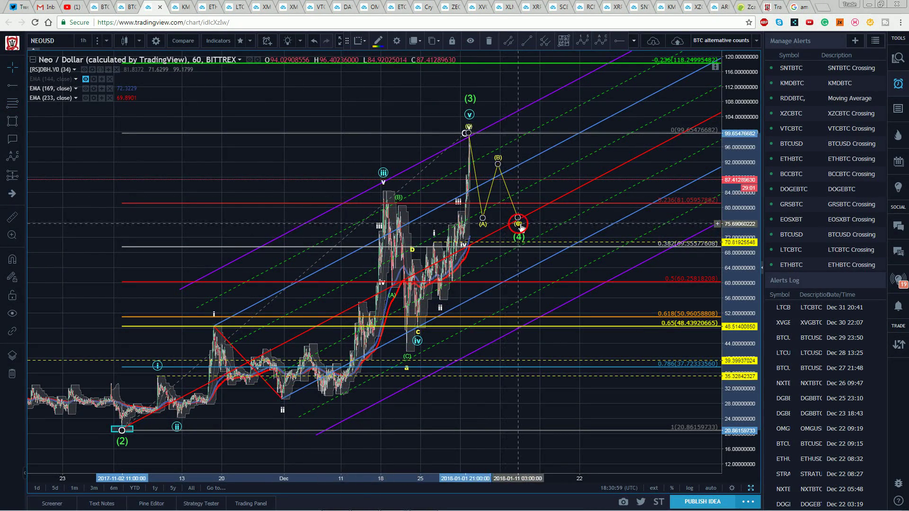
Reposition the yellow (C) at about 76.34 on 10 January 2018, with the green (4) label just below it at about 75.09.
drag(521, 227, 519, 237)
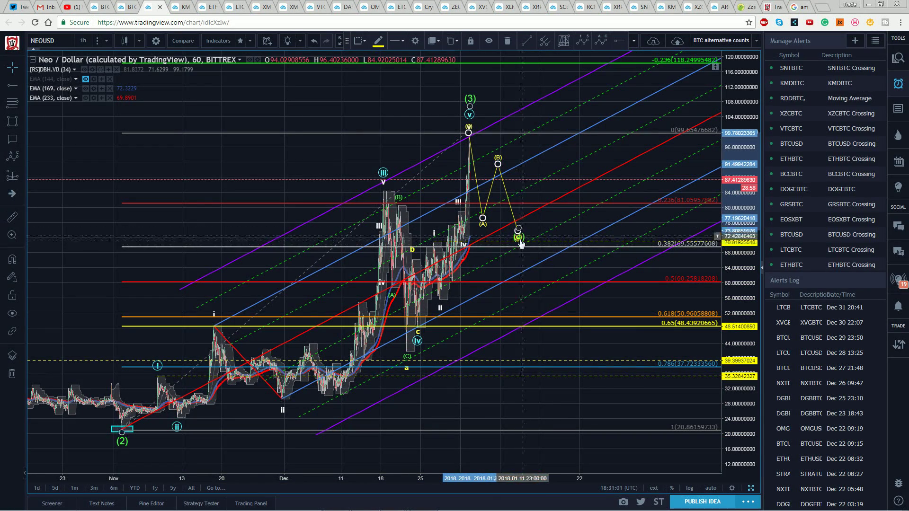
click(496, 247)
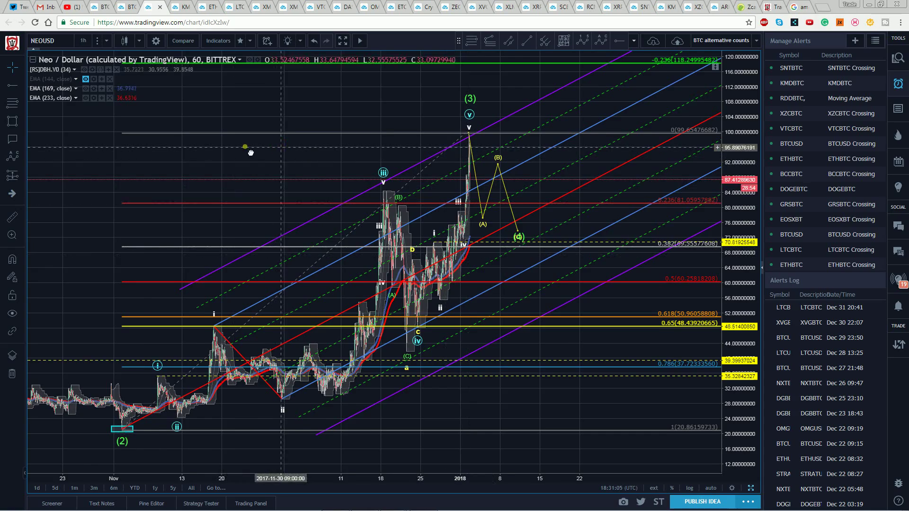
drag(250, 153, 215, 151)
drag(483, 235, 475, 213)
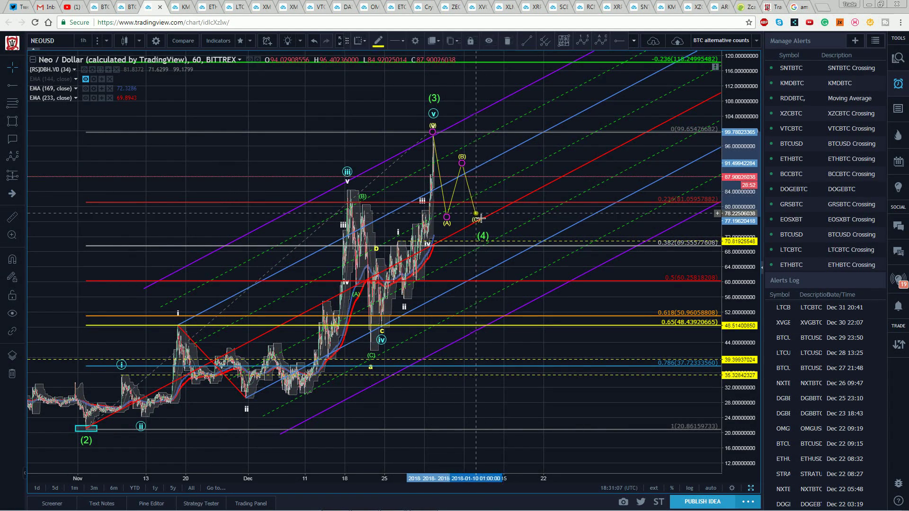
click(479, 243)
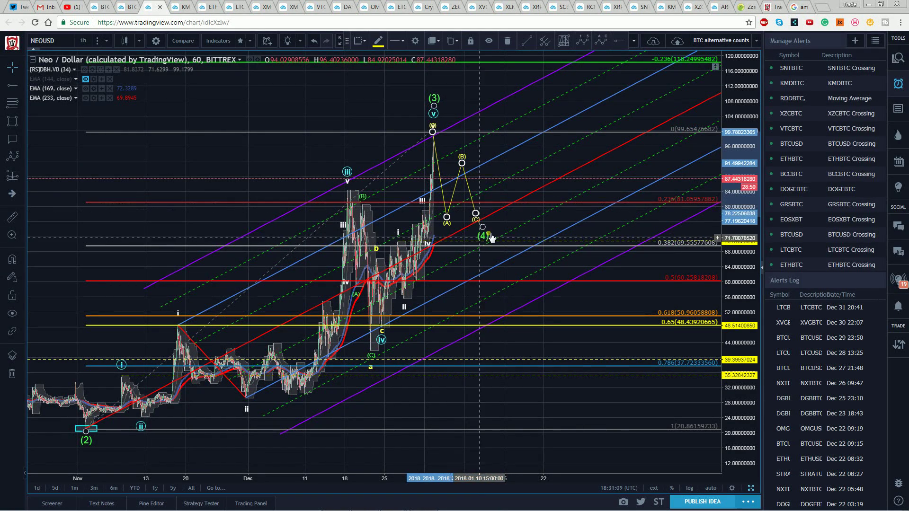
drag(481, 228, 476, 225)
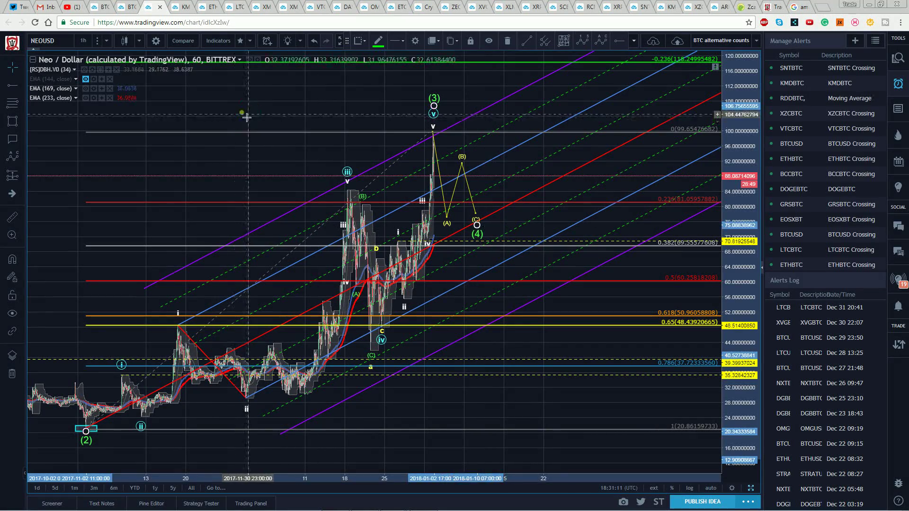
click(475, 222)
drag(480, 221, 480, 225)
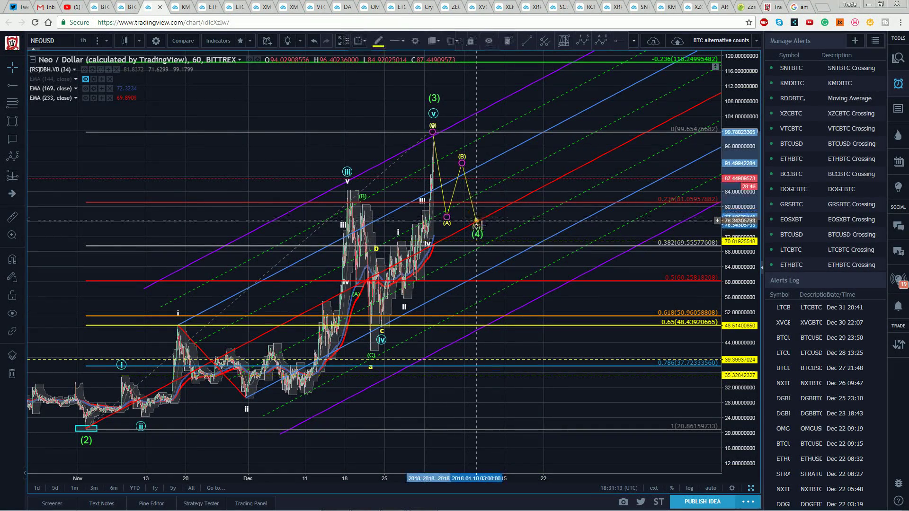
click(321, 121)
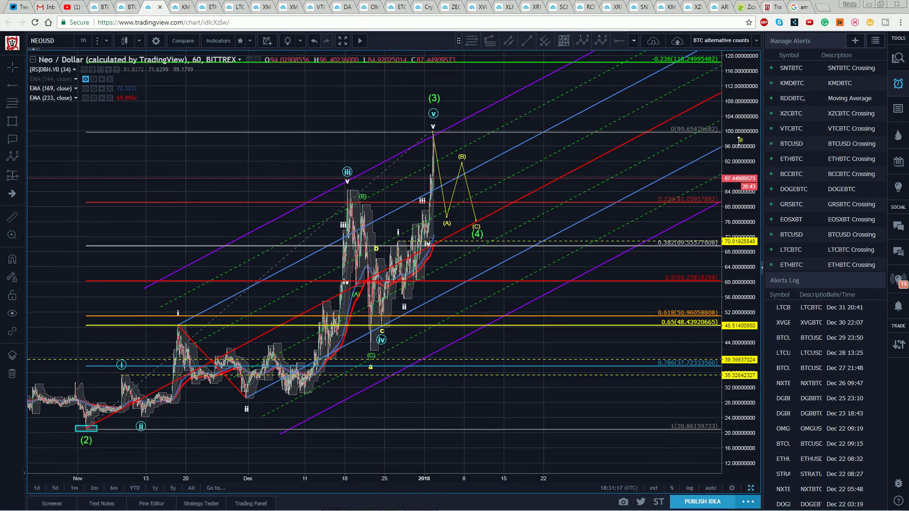
Switch the chart to the 3-hour interval.
drag(738, 140, 740, 158)
drag(326, 121, 344, 182)
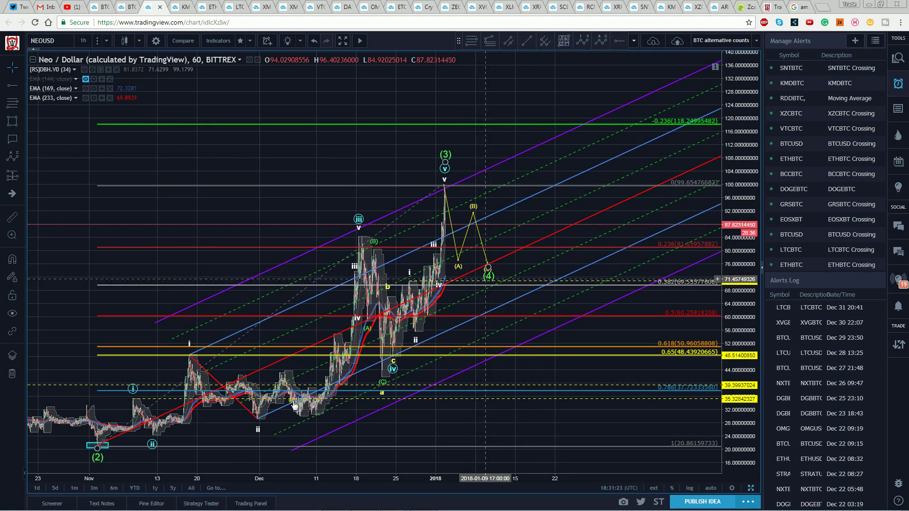
click(448, 178)
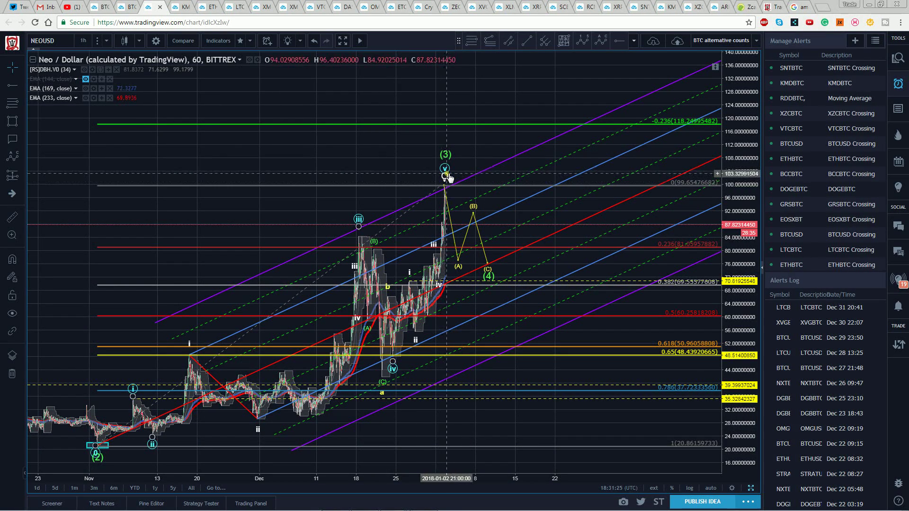
click(445, 185)
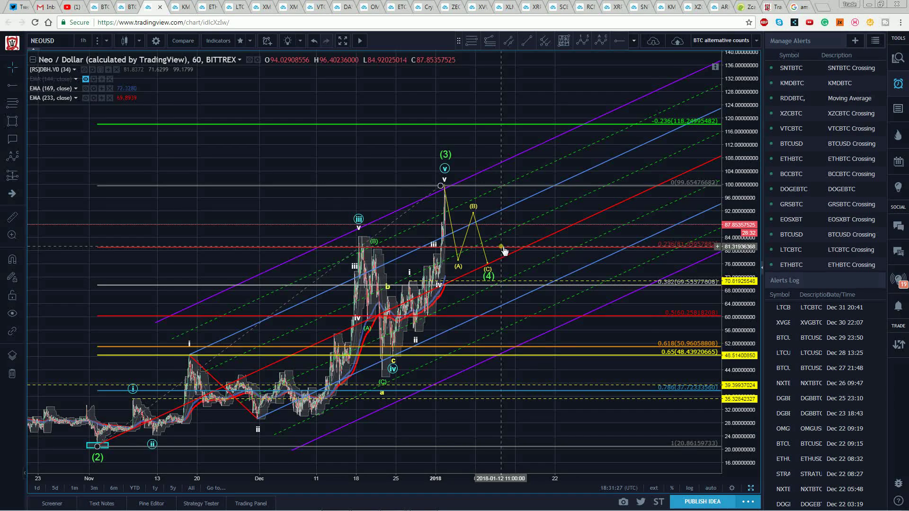
click(490, 265)
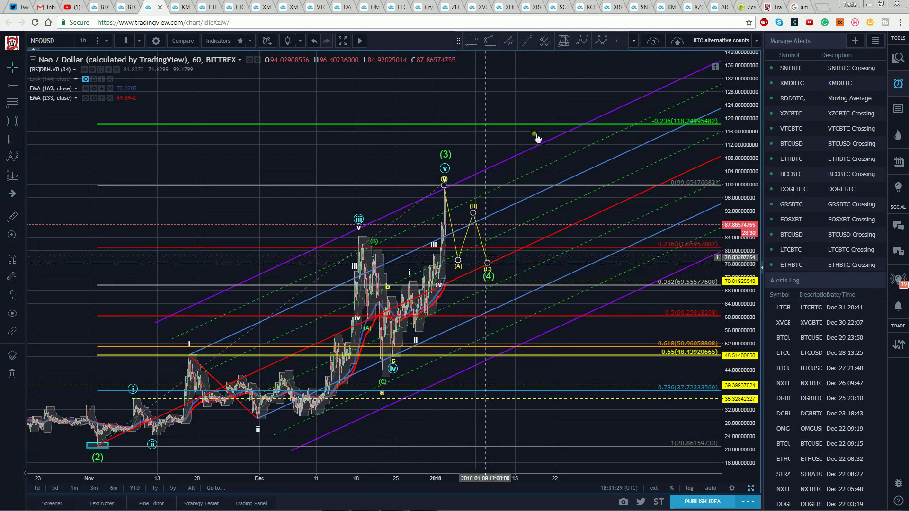
drag(735, 97, 735, 128)
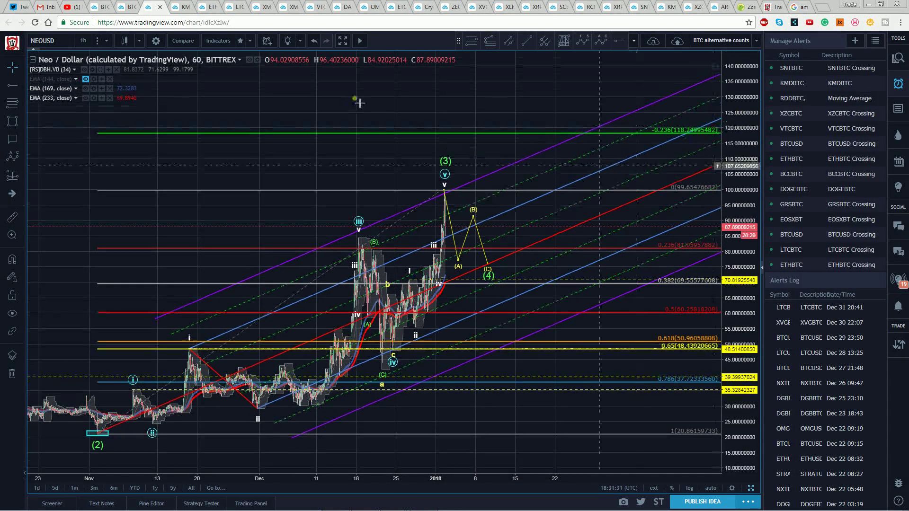
drag(359, 102, 304, 129)
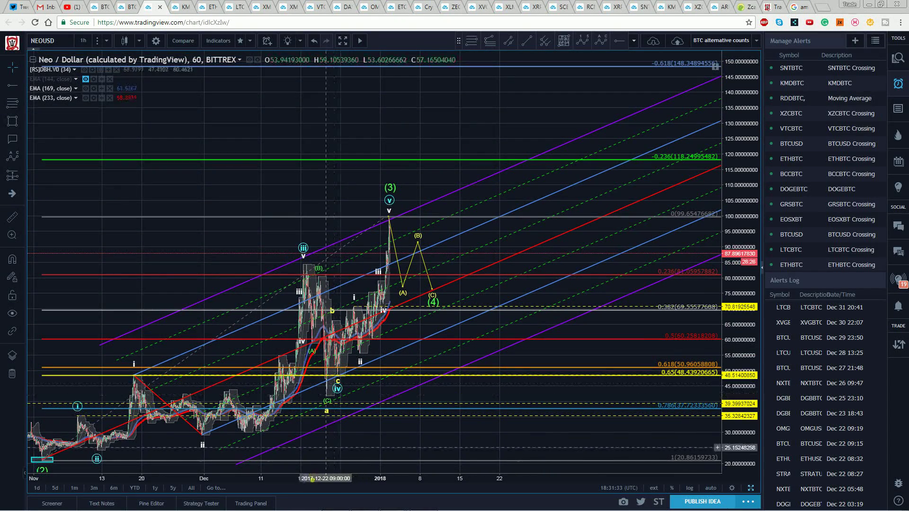
click(106, 41)
click(95, 170)
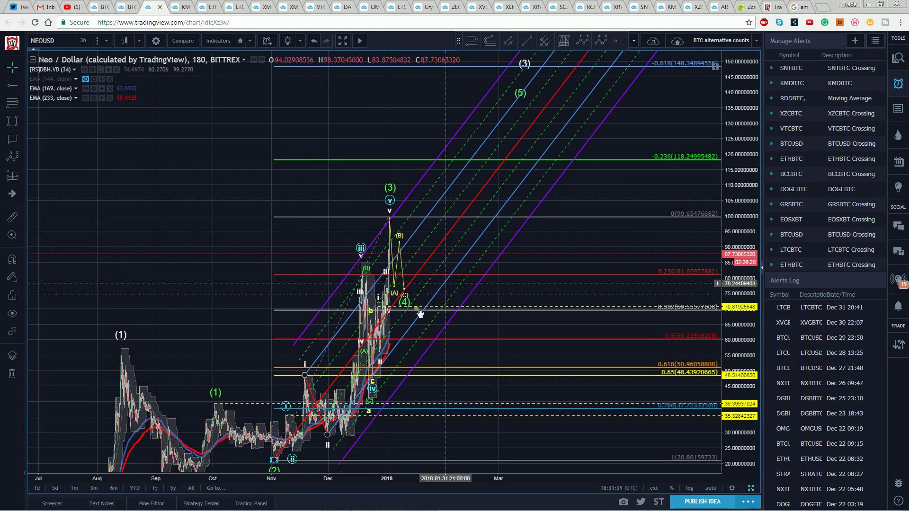
Move the green (5) label to about 118.02 on 6 February 2018 and place the white (3) label directly above it.
mouse_move(524, 86)
mouse_down()
mouse_move(459, 142)
mouse_move(455, 160)
mouse_up()
click(528, 67)
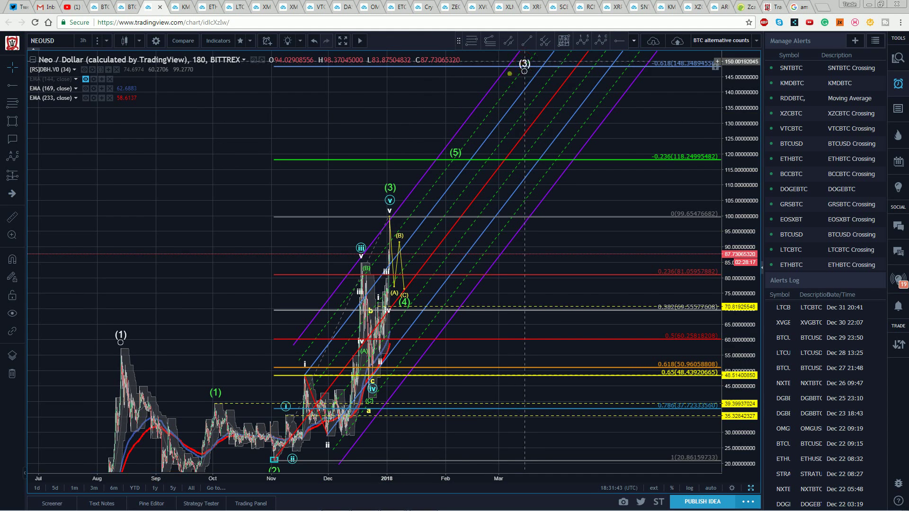
mouse_move(524, 71)
mouse_down()
mouse_move(470, 105)
mouse_move(461, 136)
mouse_up()
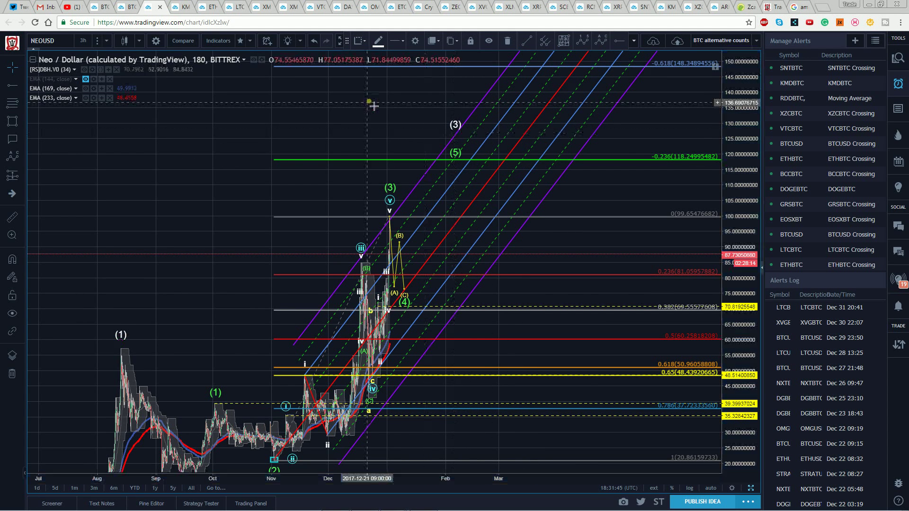
click(369, 101)
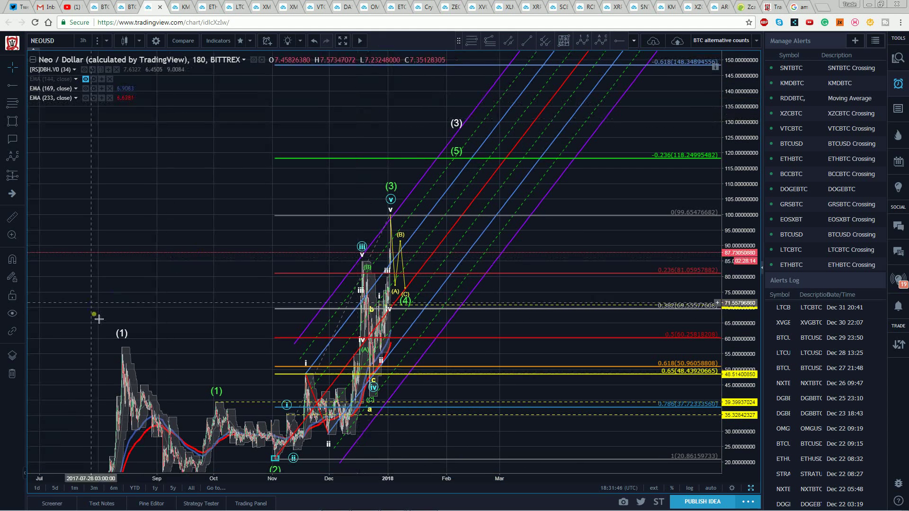
Shift the white (3) label to about 129.75 on 16 February 2018, just beyond the green (5).
click(714, 488)
drag(194, 181, 255, 219)
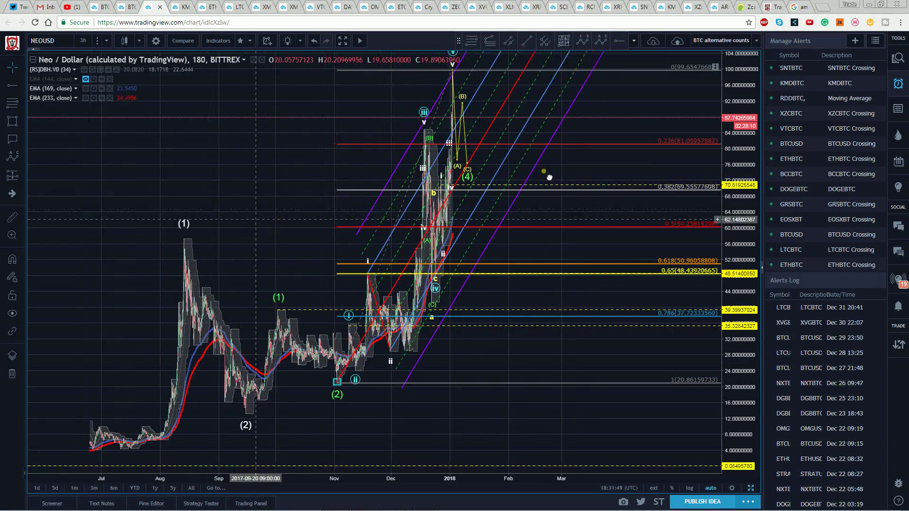
drag(748, 93, 745, 190)
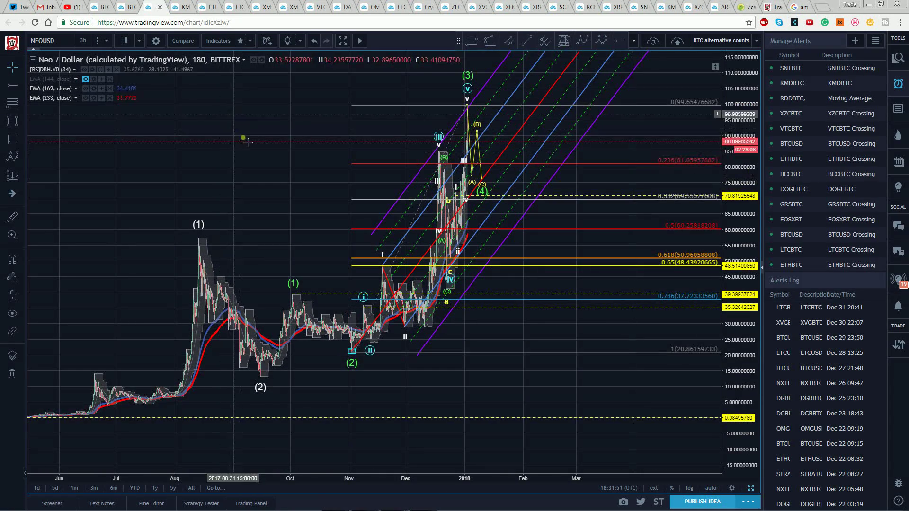
drag(248, 142, 256, 188)
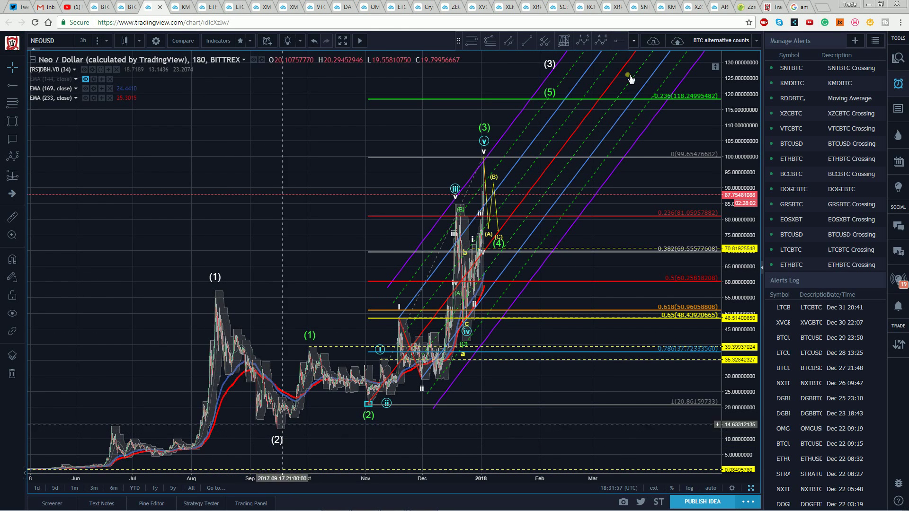
drag(554, 66, 567, 68)
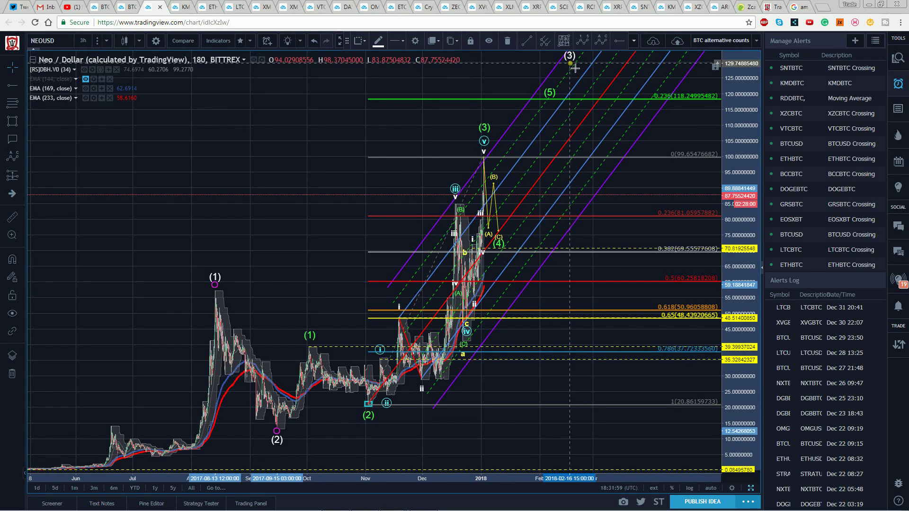
click(297, 113)
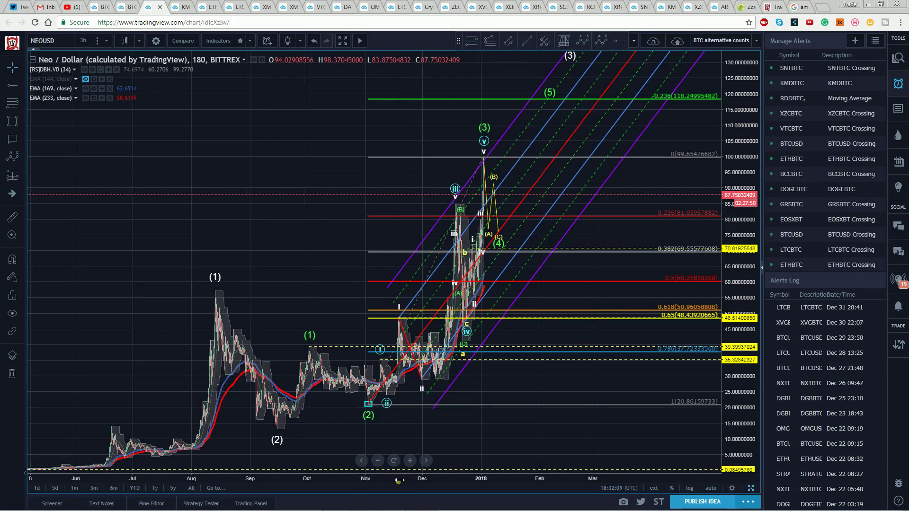
Draw a horizontal ray at about 57.33 from the white wave (1) high in August 2017.
drag(403, 482, 353, 483)
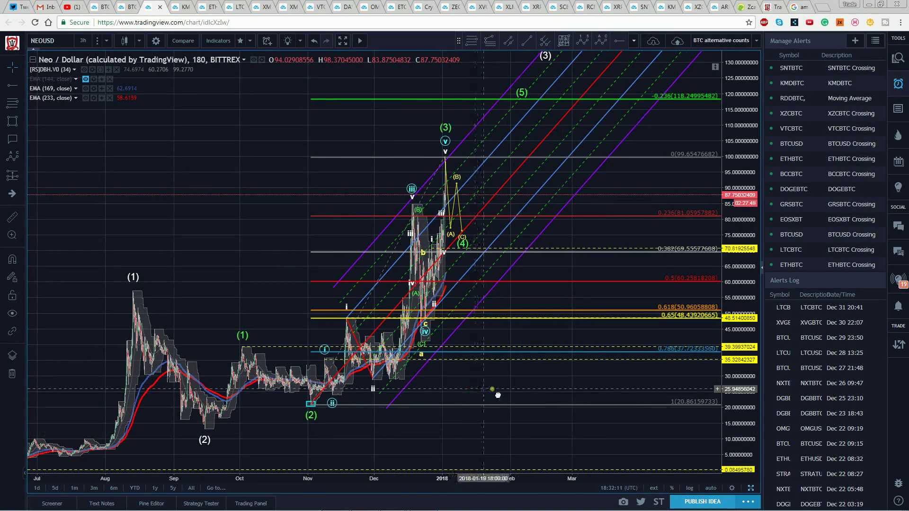
drag(495, 386, 575, 390)
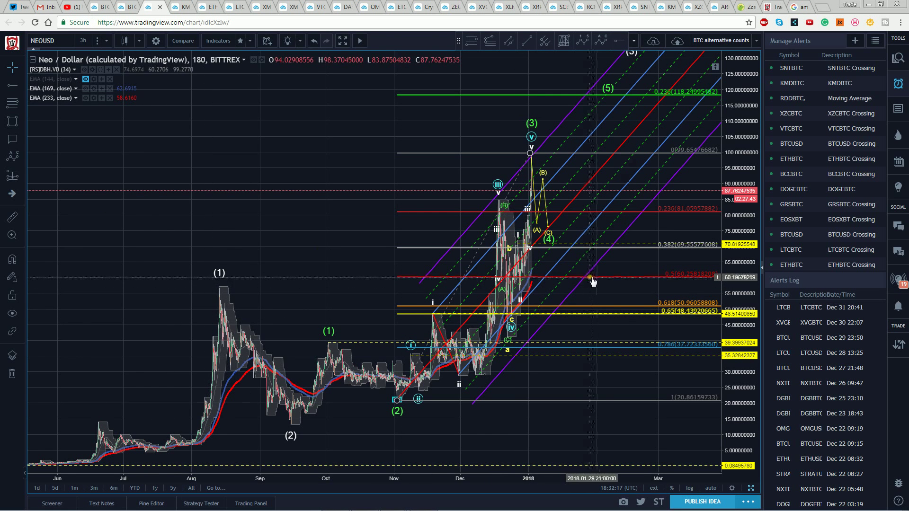
click(221, 291)
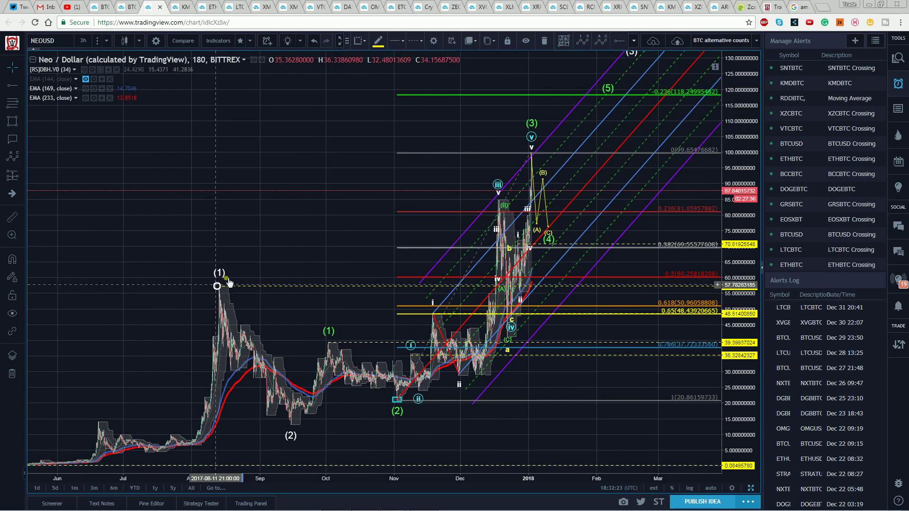
click(322, 206)
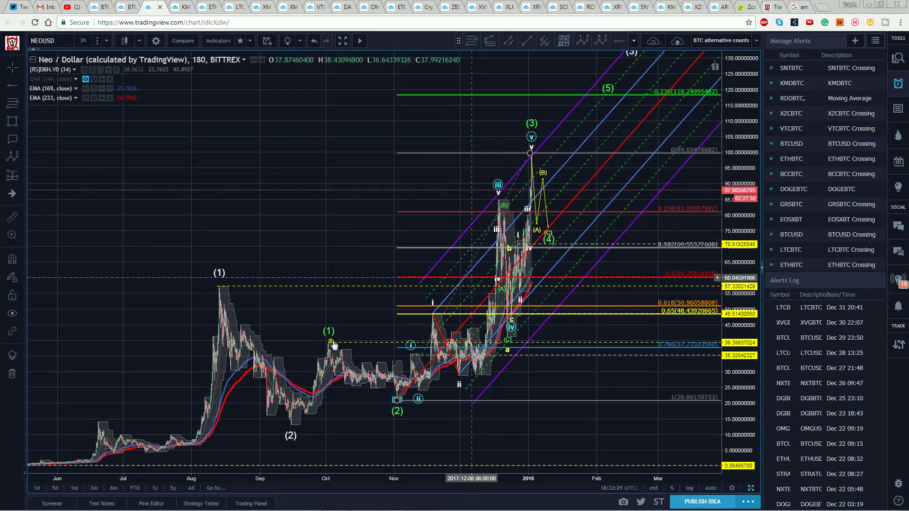
Extend the yellow (C) to about 73.47 in mid-January and place the green (4) below it at about 70.00 on 16 January 2018.
click(558, 239)
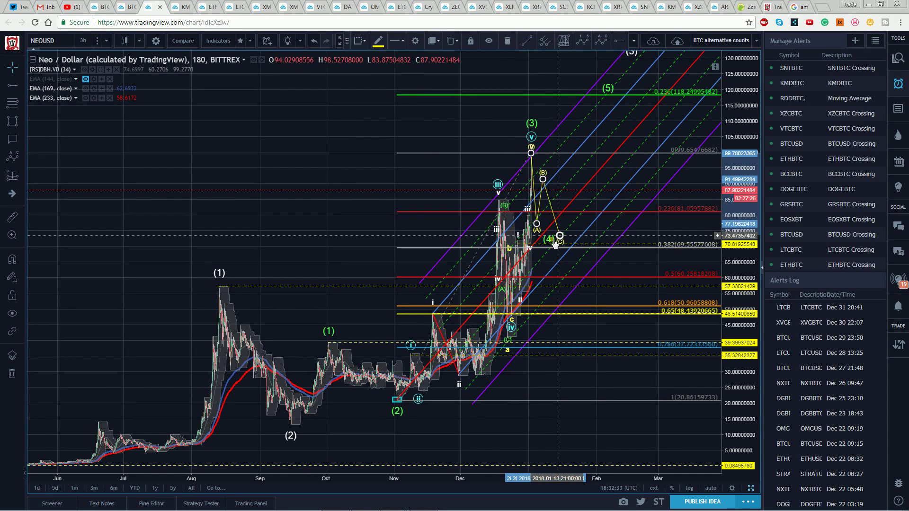
drag(558, 244, 567, 251)
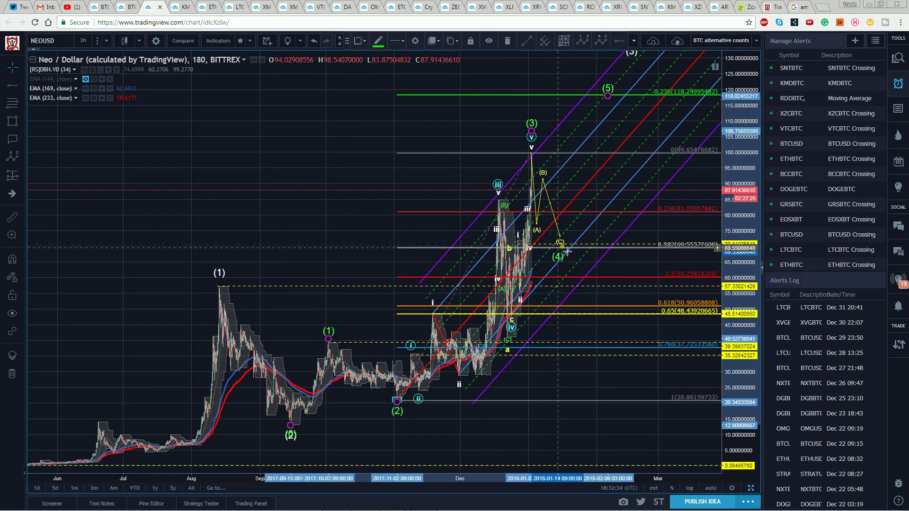
click(308, 163)
Draw a target rectangle around the green (4) label from about 72.27 to 65.33, spanning 10 to 21 January 2018.
click(549, 239)
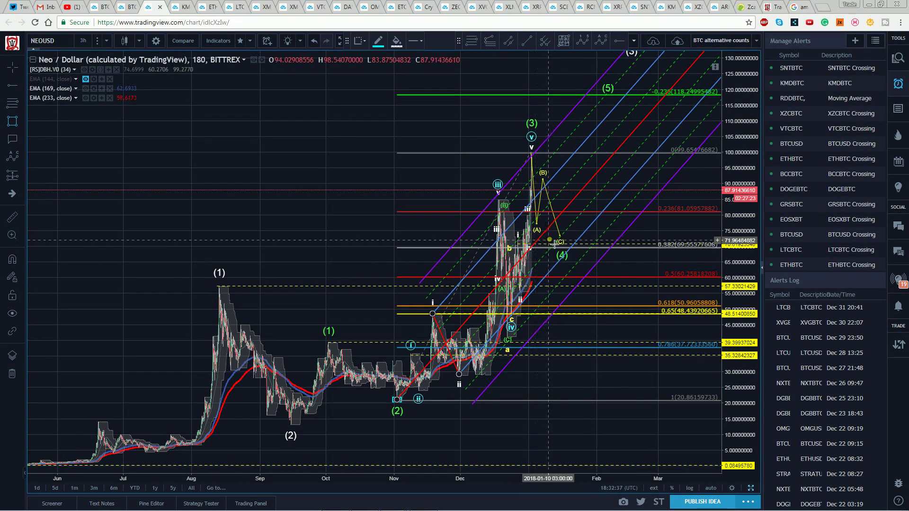
click(586, 266)
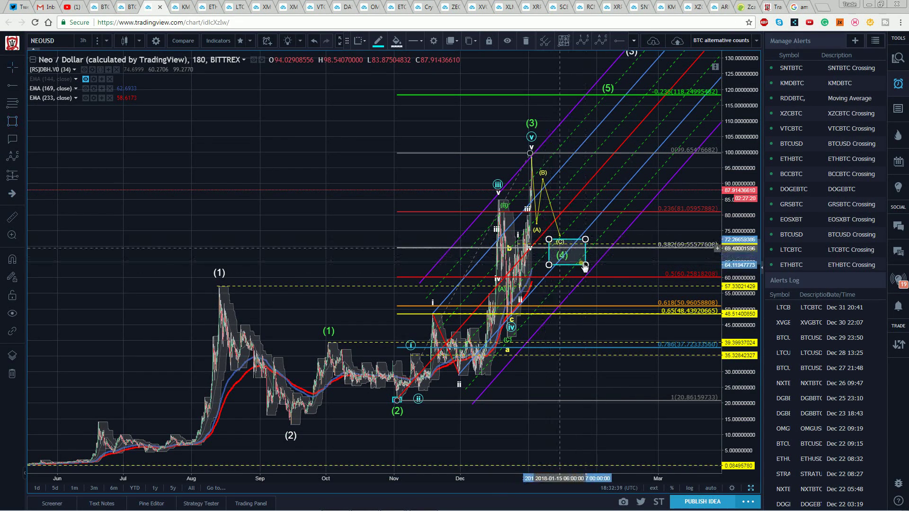
drag(586, 265, 580, 260)
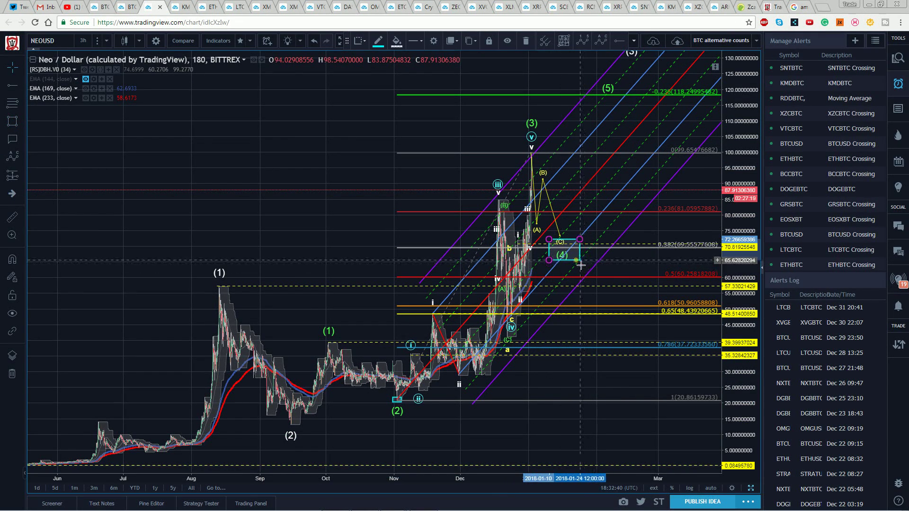
click(305, 156)
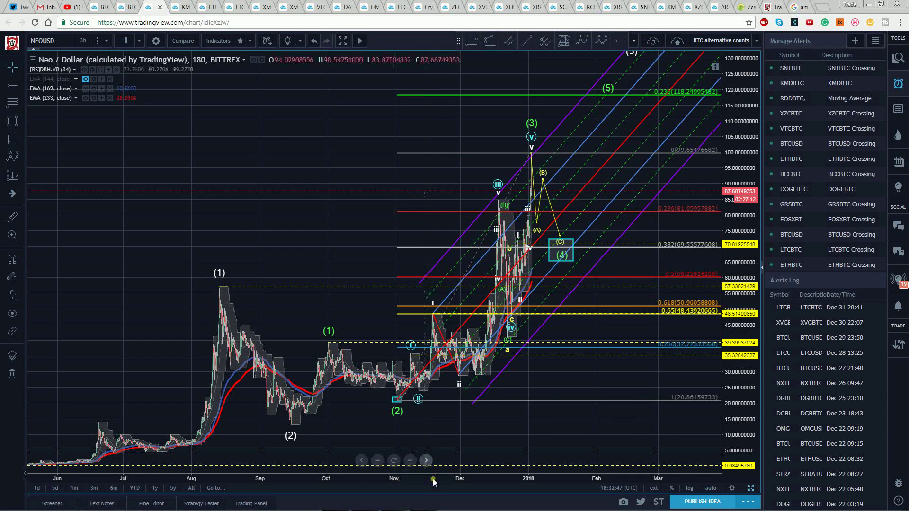
scroll(420, 477, up, 2)
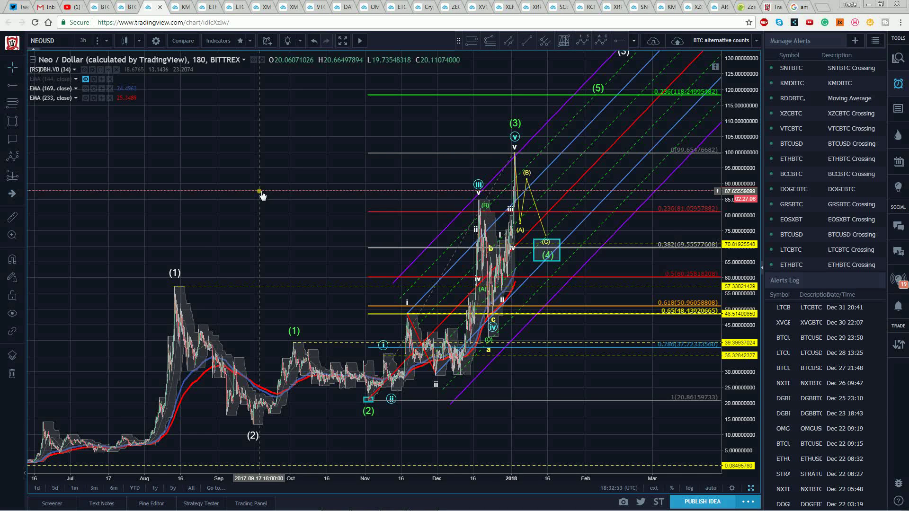
Reshape the yellow correction with (A) at about 76.8 on 6 January, (B) at about 90.5 and (C) at about 81 in mid-January 2018.
drag(528, 186, 539, 188)
click(405, 147)
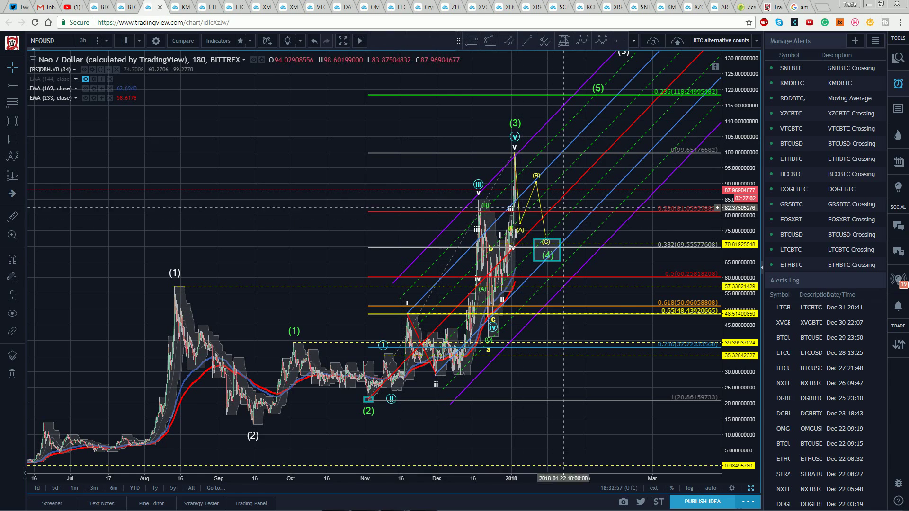
drag(519, 223, 563, 241)
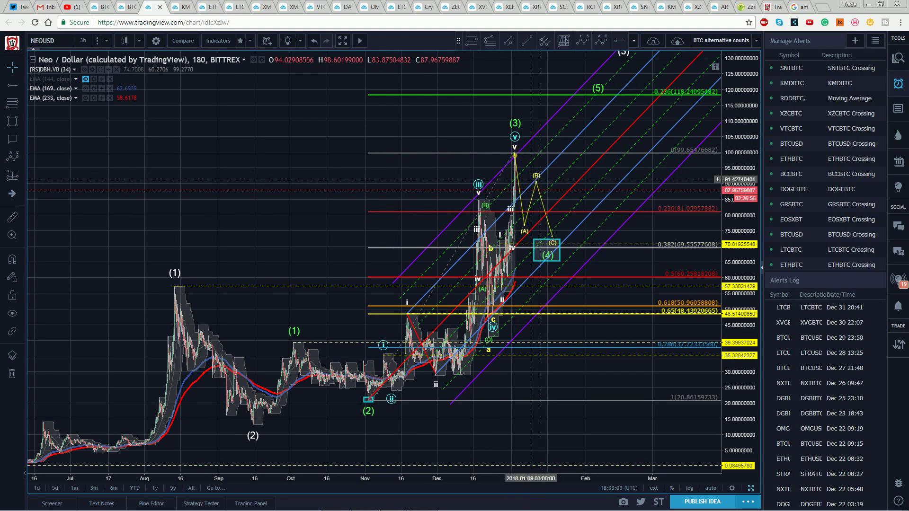
click(524, 221)
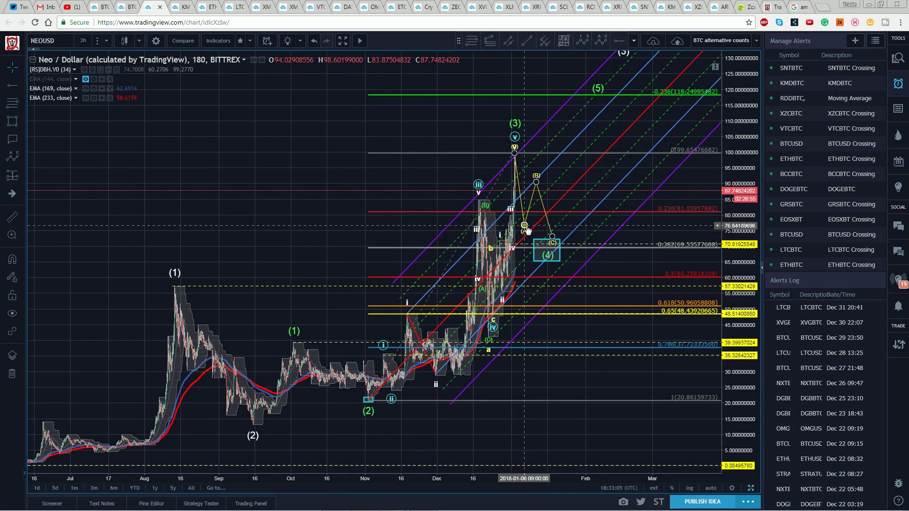
click(515, 155)
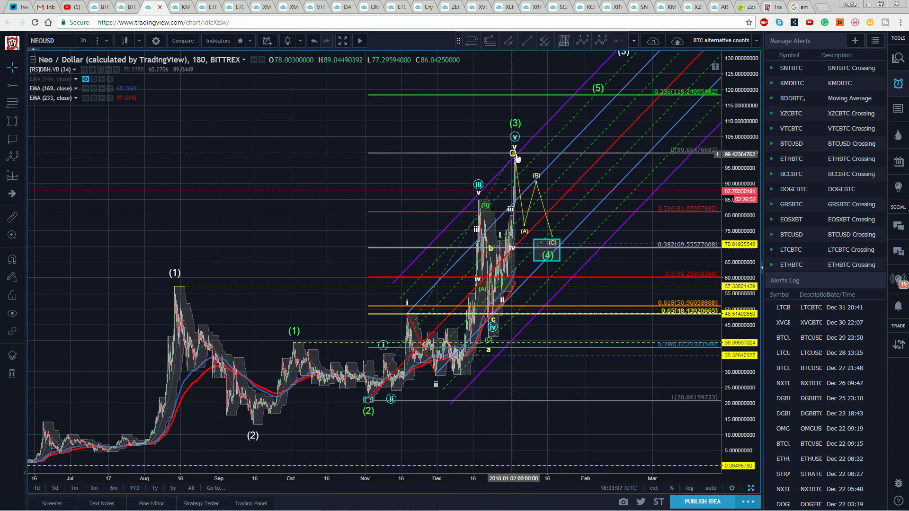
click(515, 154)
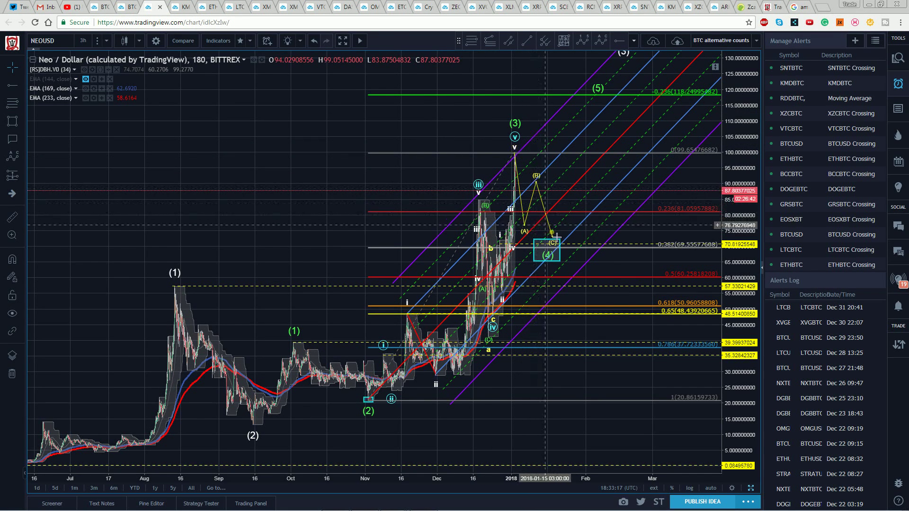
drag(556, 240, 537, 204)
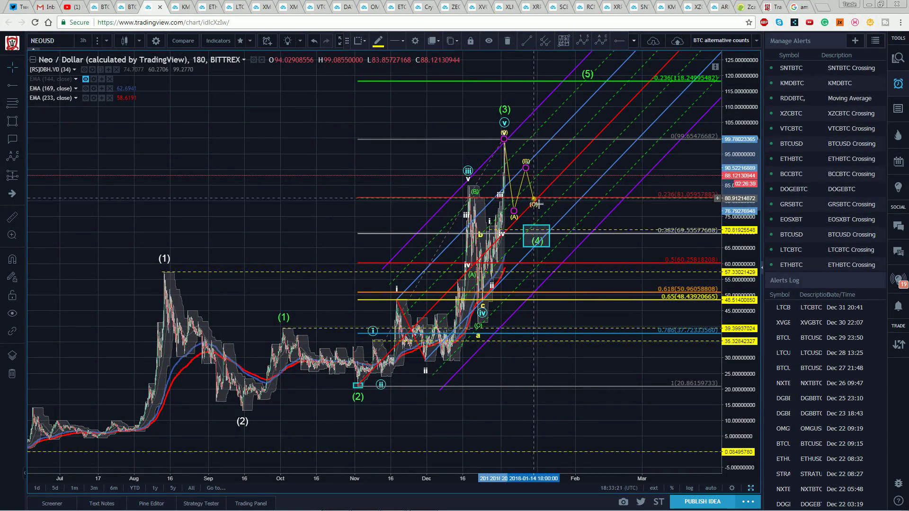
click(338, 130)
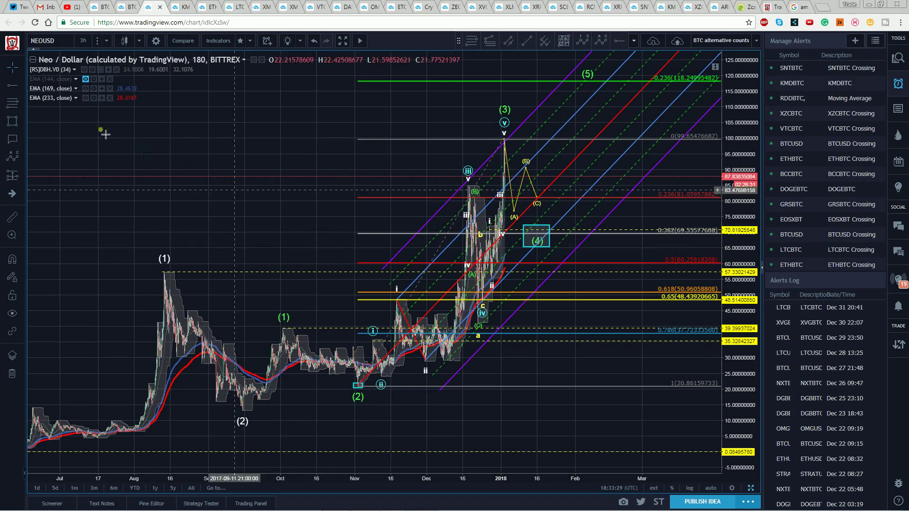
Draw a dashed white trend line from the yellow (C) at about 79.7 on 16 January to the green (5) at about 118.6.
click(20, 87)
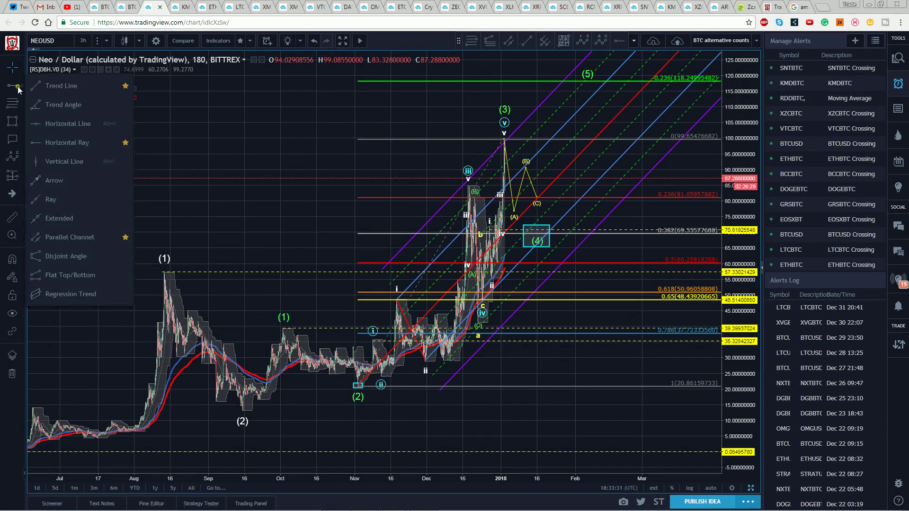
click(537, 202)
click(588, 81)
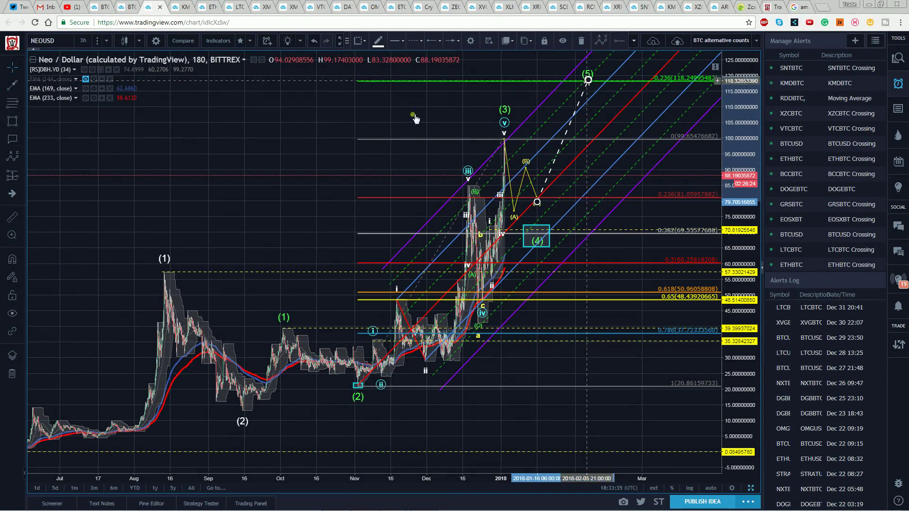
Draw a second dashed white trend line from the (4) target box at about 69.75 on 20 January to about 118.03 on 7 February 2018.
click(13, 85)
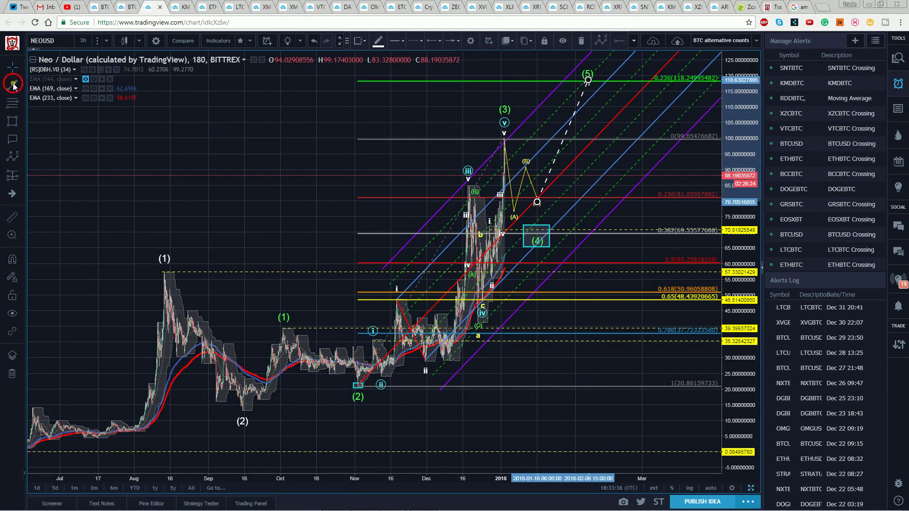
click(546, 233)
click(588, 83)
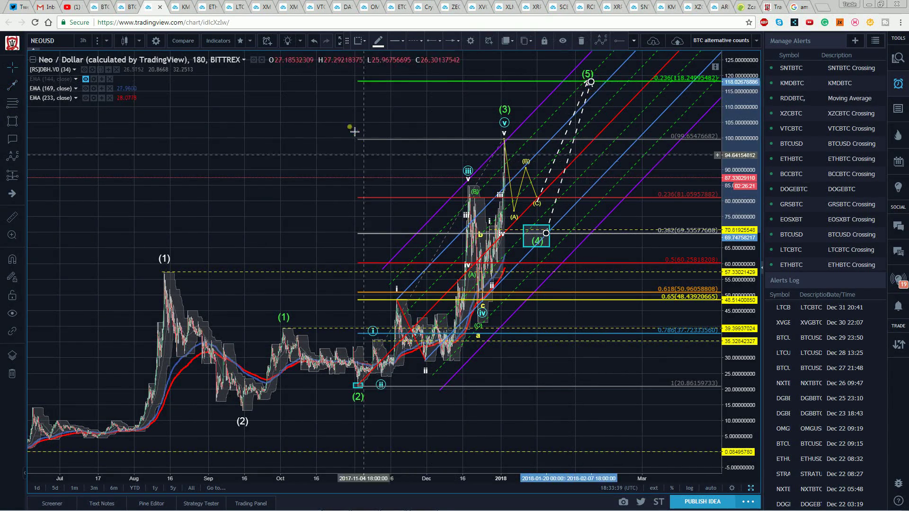
Adjust the upper edge of the target rectangle around the green (4) to about 71.98.
drag(350, 126, 329, 127)
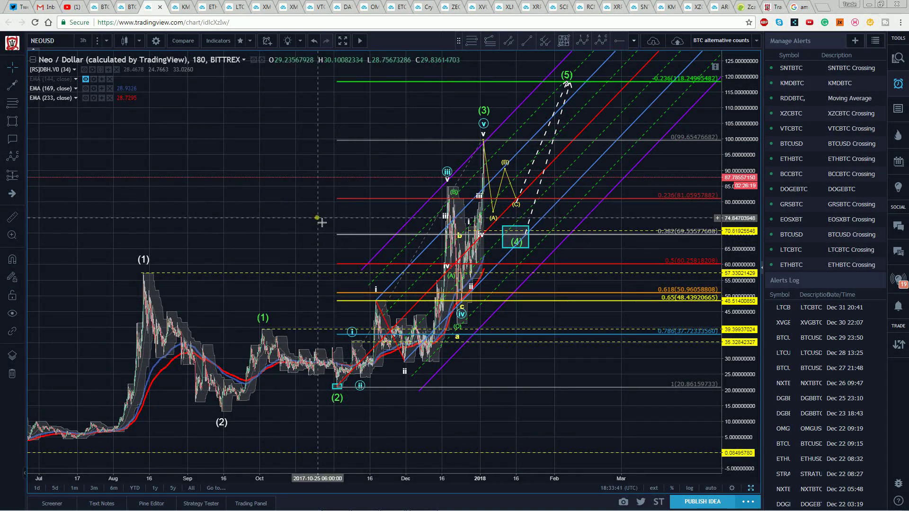
click(506, 228)
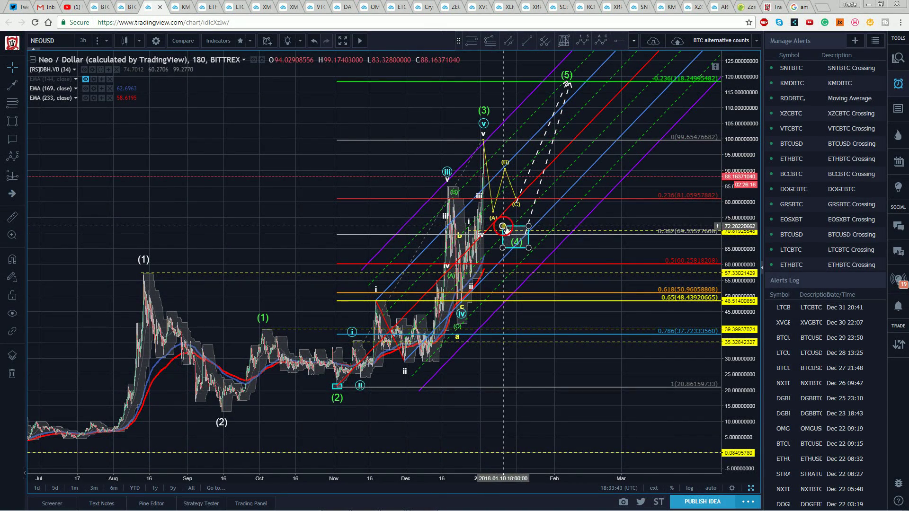
click(506, 229)
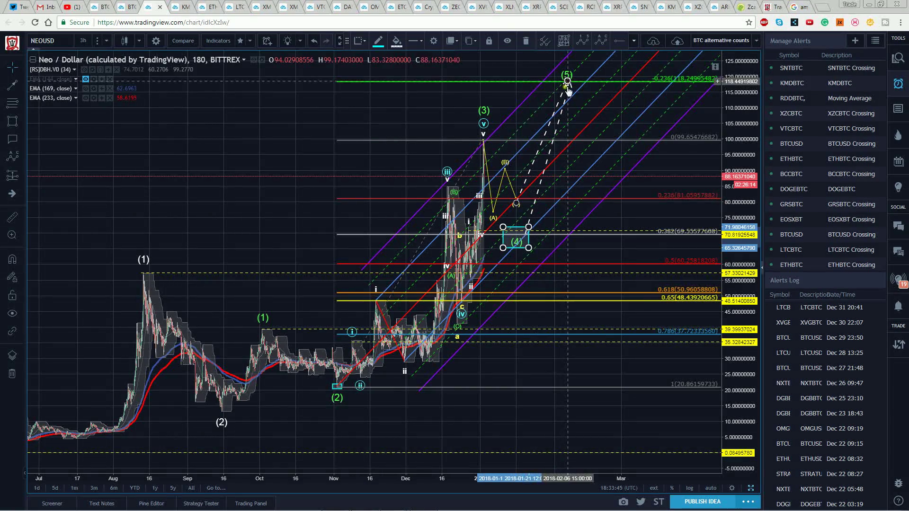